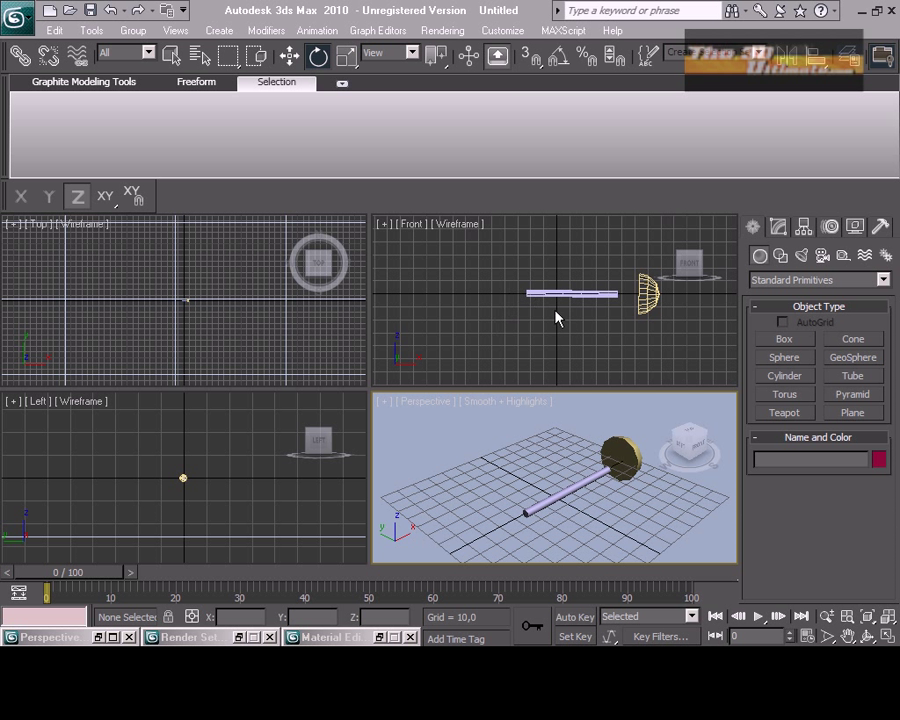
- Select the half-dome Sphere01 and show its radius, segment and hemisphere parameters
{"action": "left_click", "coordinate": [648, 293]}
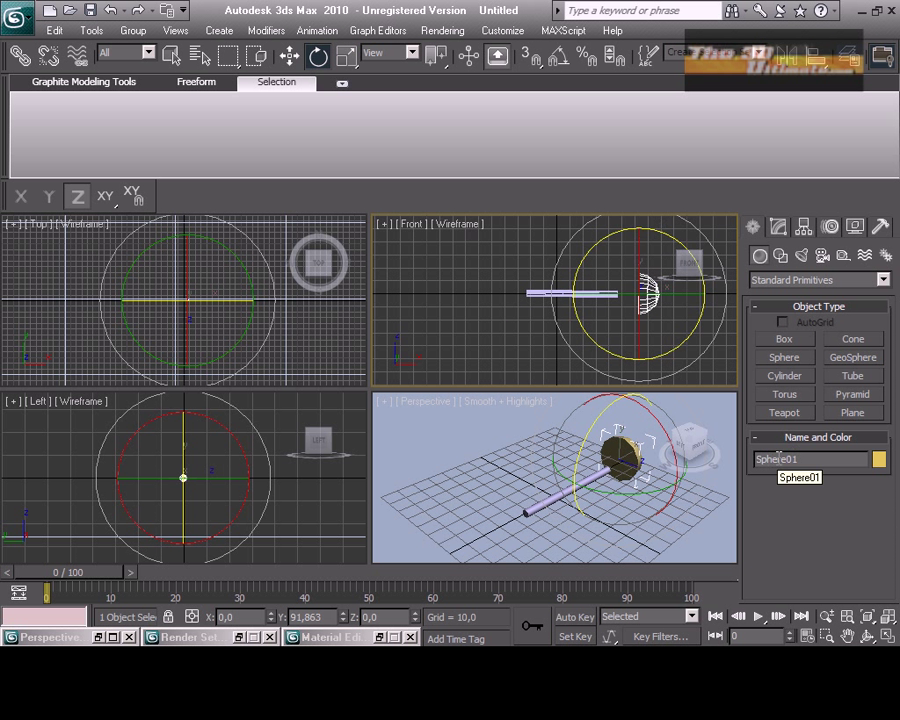
{"action": "left_click", "coordinate": [778, 226]}
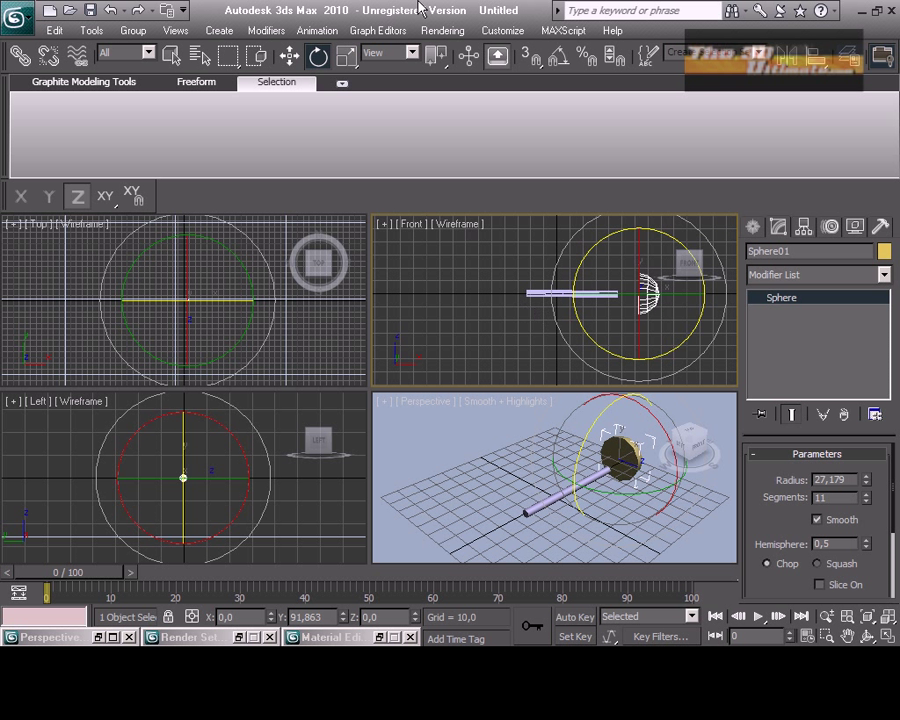
- Convert Sphere01 to an Editable Poly at Polygon level in a maximized Perspective view
{"action": "right_click", "coordinate": [643, 300]}
{"action": "mouse_move", "coordinate": [676, 464]}
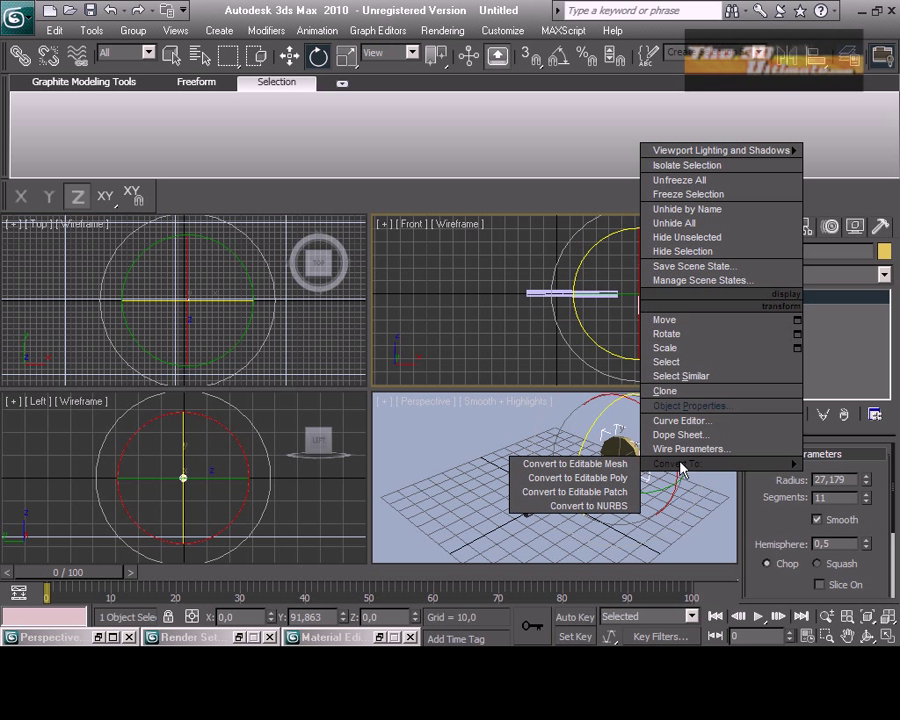
{"action": "left_click", "coordinate": [610, 479]}
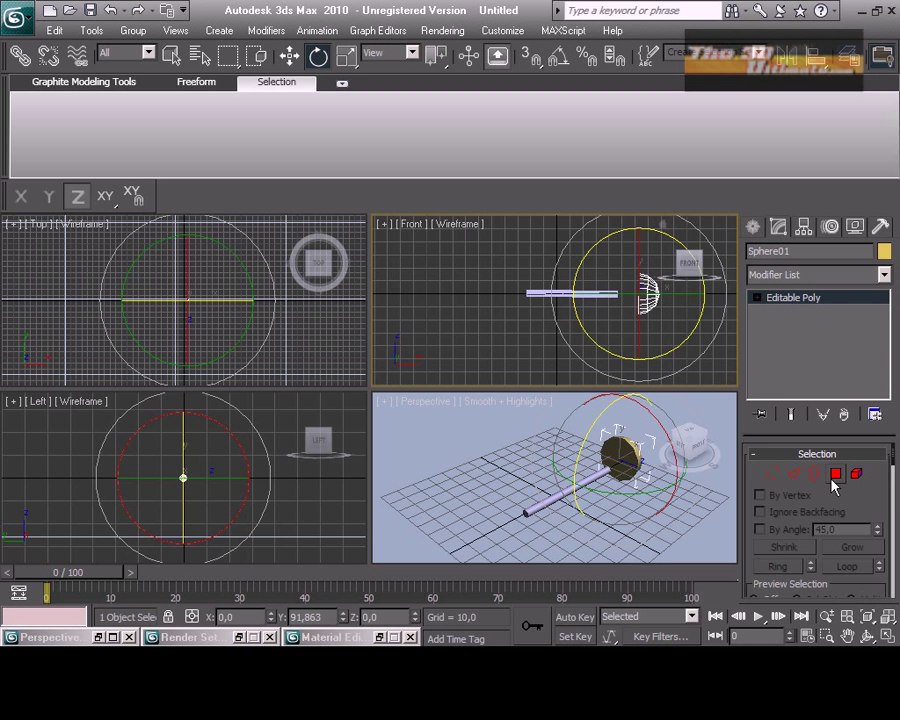
{"action": "left_click", "coordinate": [834, 480]}
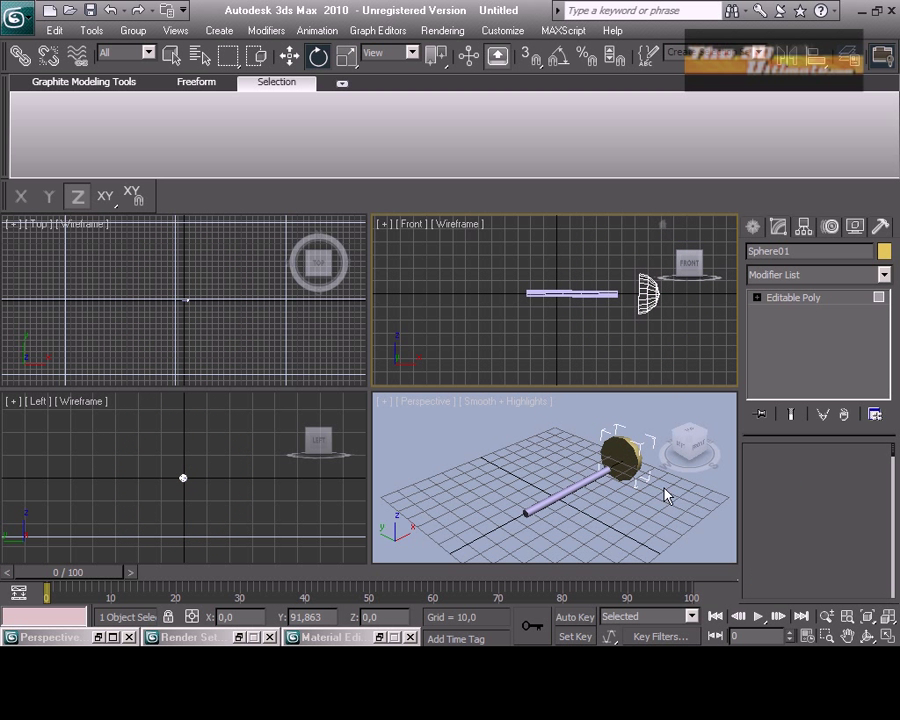
{"action": "left_click", "coordinate": [625, 458]}
{"action": "key", "text": "alt+w"}
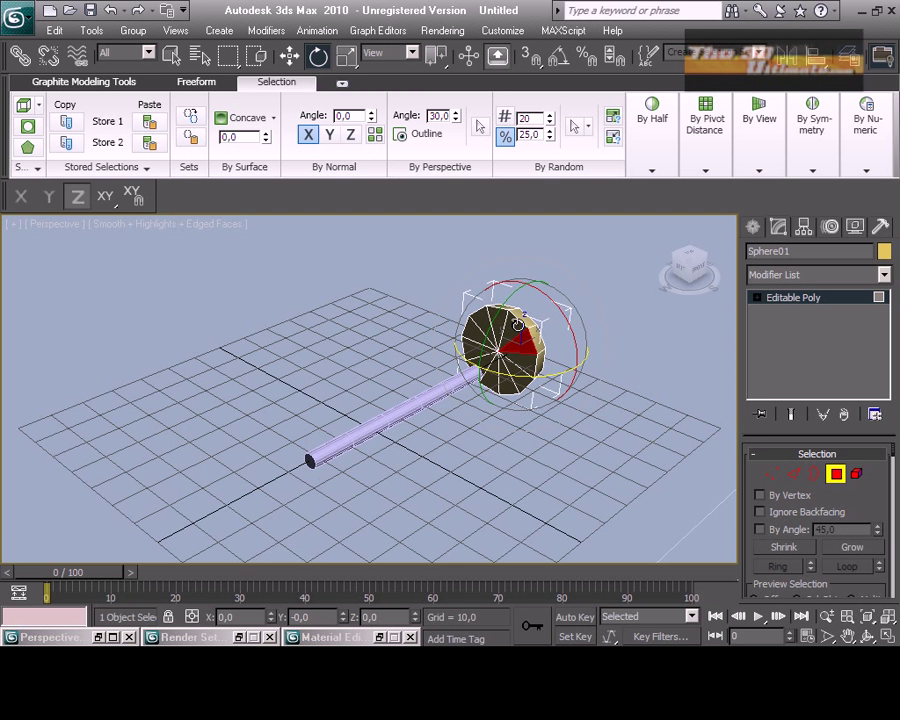
{"action": "key", "text": "w"}
{"action": "scroll", "coordinate": [516, 377], "scroll_direction": "up", "scroll_amount": 5}
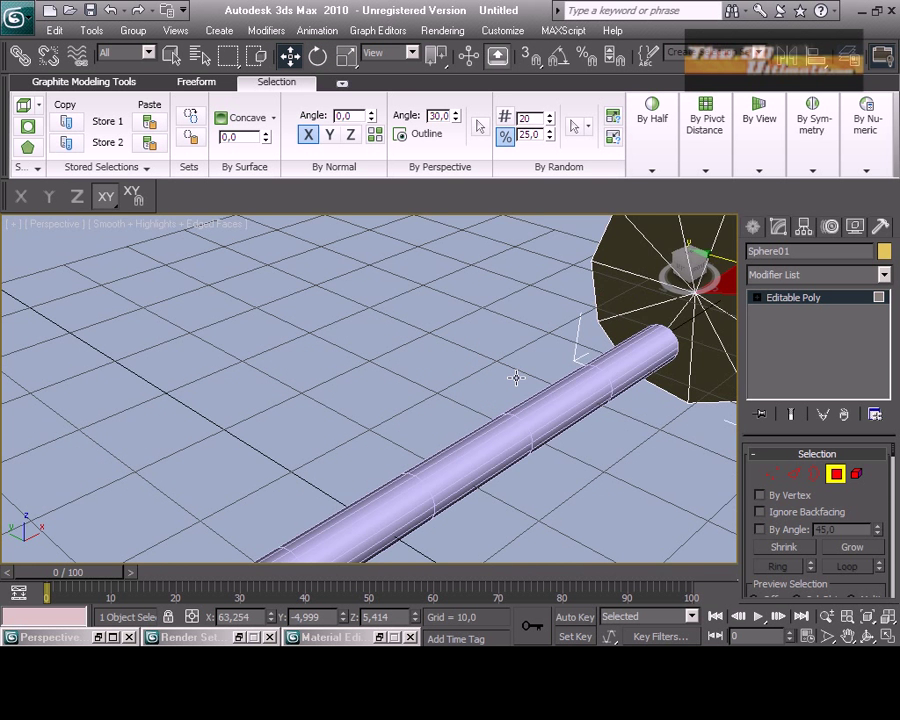
{"action": "scroll", "coordinate": [578, 330], "scroll_direction": "up", "scroll_amount": 2}
{"action": "scroll", "coordinate": [572, 317], "scroll_direction": "down", "scroll_amount": 2}
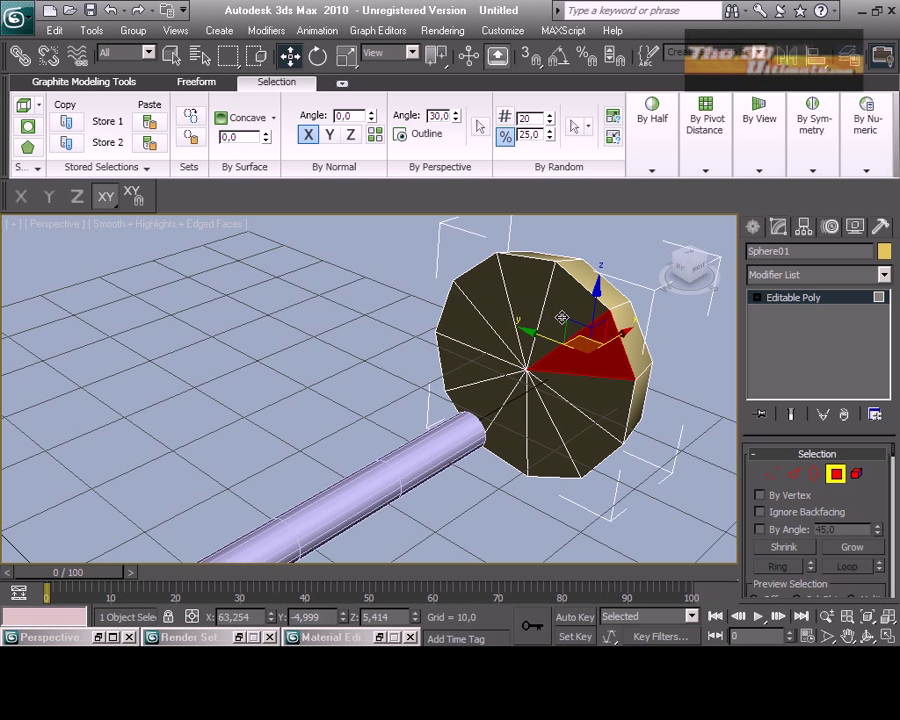
- Enable Ignore Backfacing and select all the polygons on the hemisphere's flat side
{"action": "left_click", "coordinate": [786, 510]}
{"action": "left_click", "coordinate": [566, 310], "text": "ctrl"}
{"action": "left_click", "coordinate": [578, 442], "text": "ctrl"}
{"action": "left_click", "coordinate": [546, 450], "text": "ctrl"}
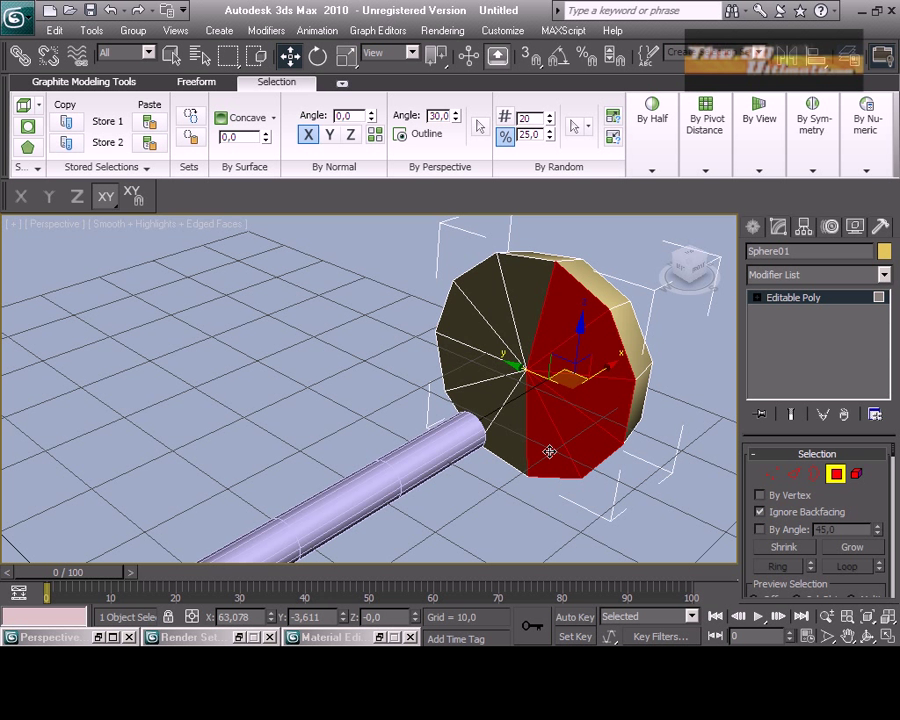
{"action": "left_click", "coordinate": [478, 402], "text": "ctrl"}
{"action": "left_click", "coordinate": [455, 355], "text": "ctrl"}
{"action": "left_click", "coordinate": [467, 320], "text": "ctrl"}
{"action": "left_click", "coordinate": [520, 298], "text": "ctrl"}
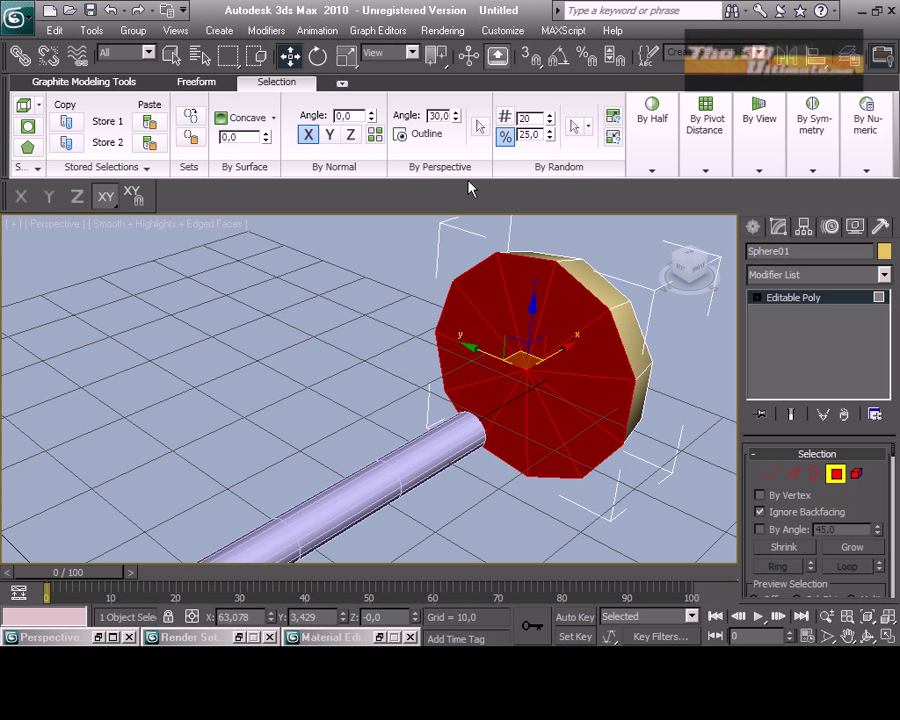
- Bring up Graphite polygon tools and drag a copy of the selected faces within the object
{"action": "left_click", "coordinate": [108, 84]}
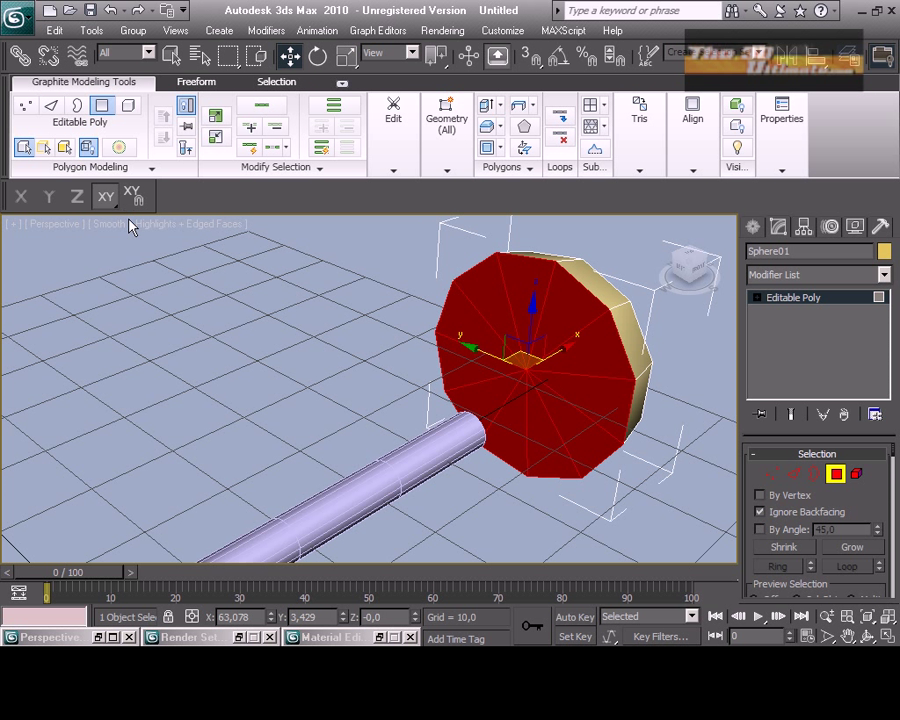
{"action": "left_click", "coordinate": [156, 171]}
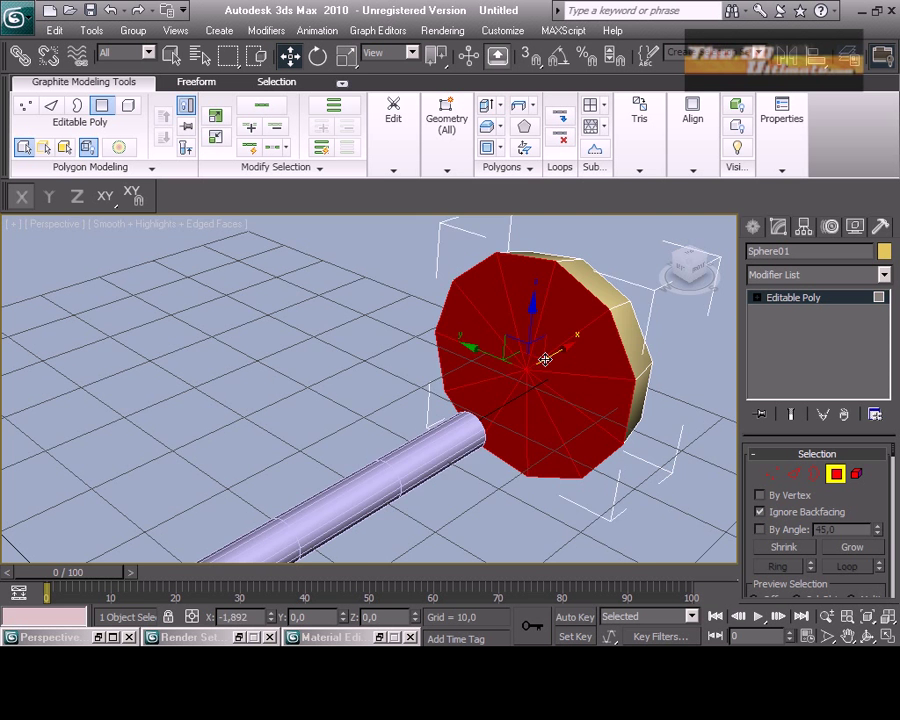
{"action": "left_click_drag", "start_coordinate": [538, 366], "coordinate": [368, 492]}
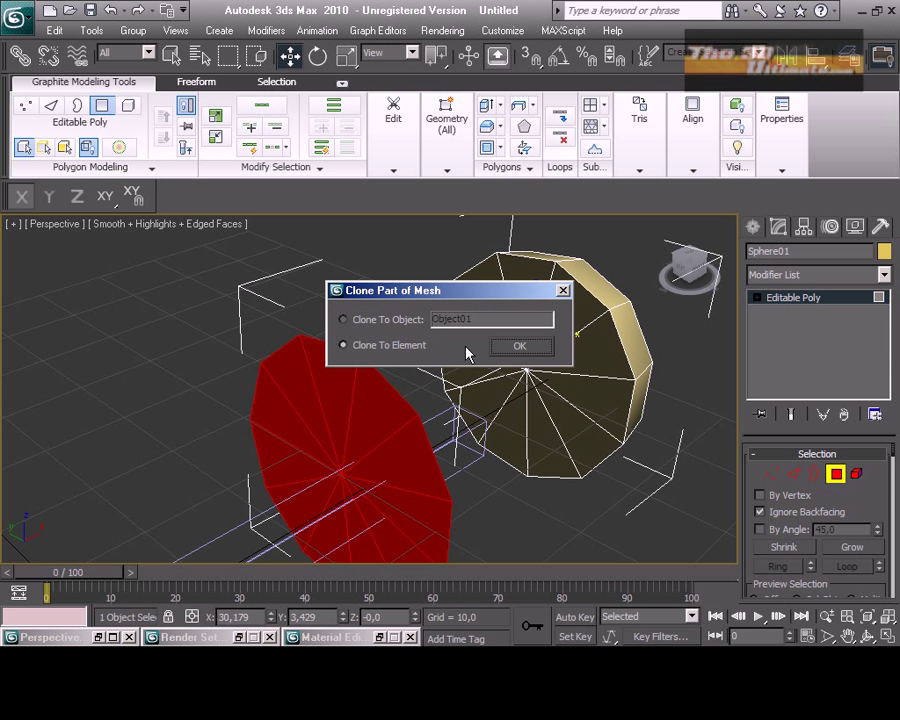
{"action": "left_click", "coordinate": [515, 347]}
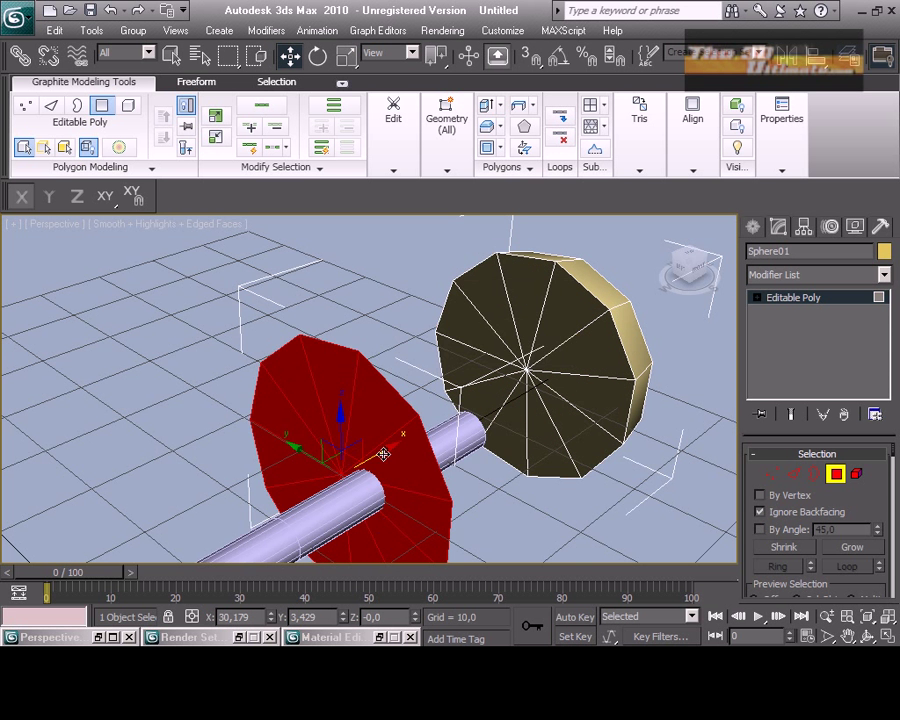
{"action": "left_click_drag", "start_coordinate": [400, 428], "coordinate": [463, 415]}
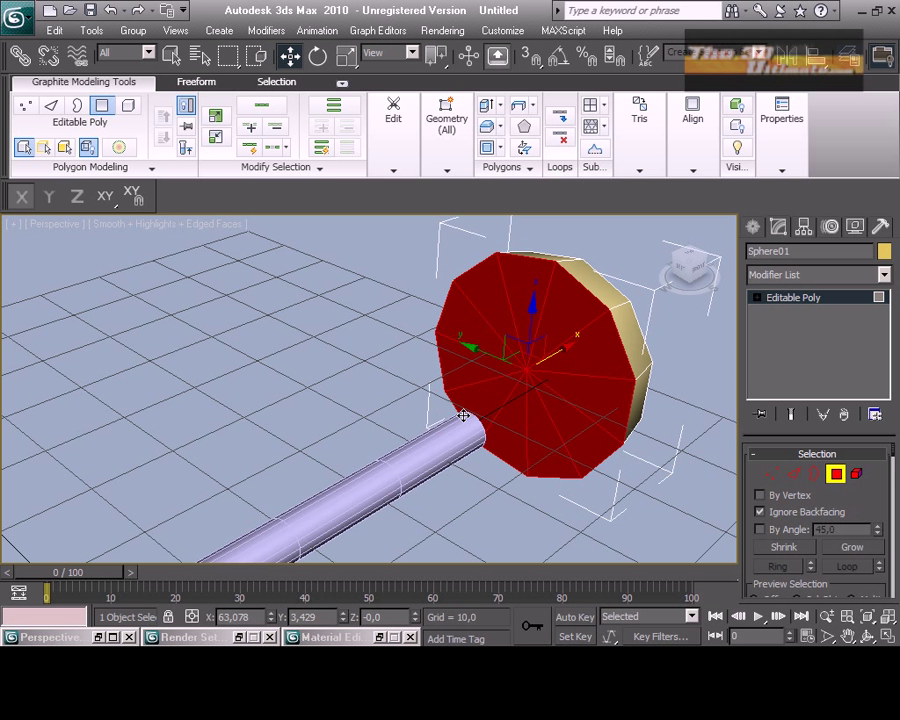
- Extrude the selected flat-side faces to a height of about 110.3
{"action": "left_click", "coordinate": [490, 105]}
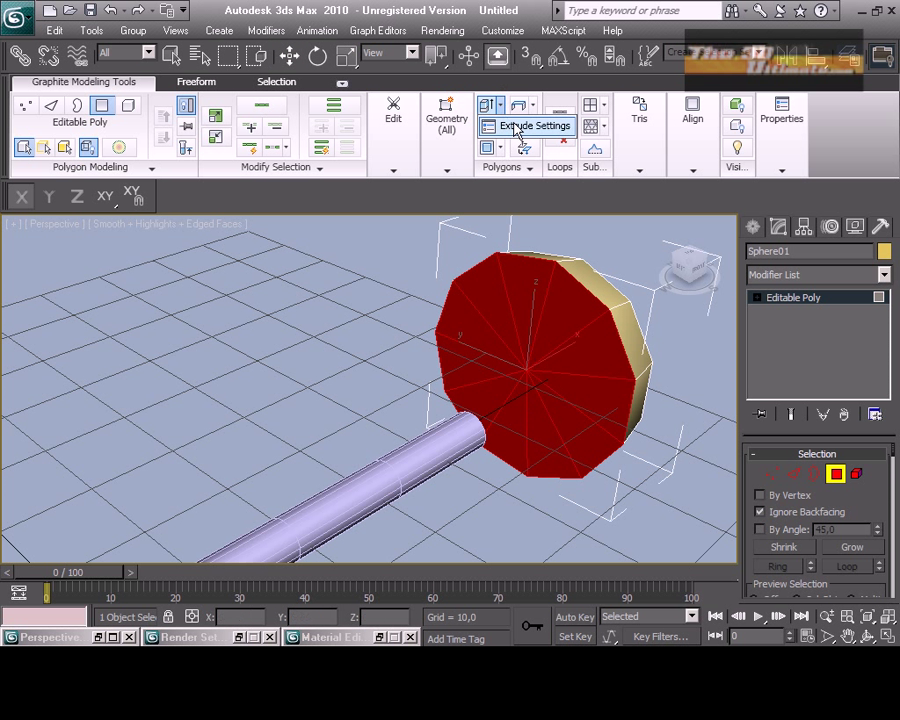
{"action": "left_click", "coordinate": [515, 126]}
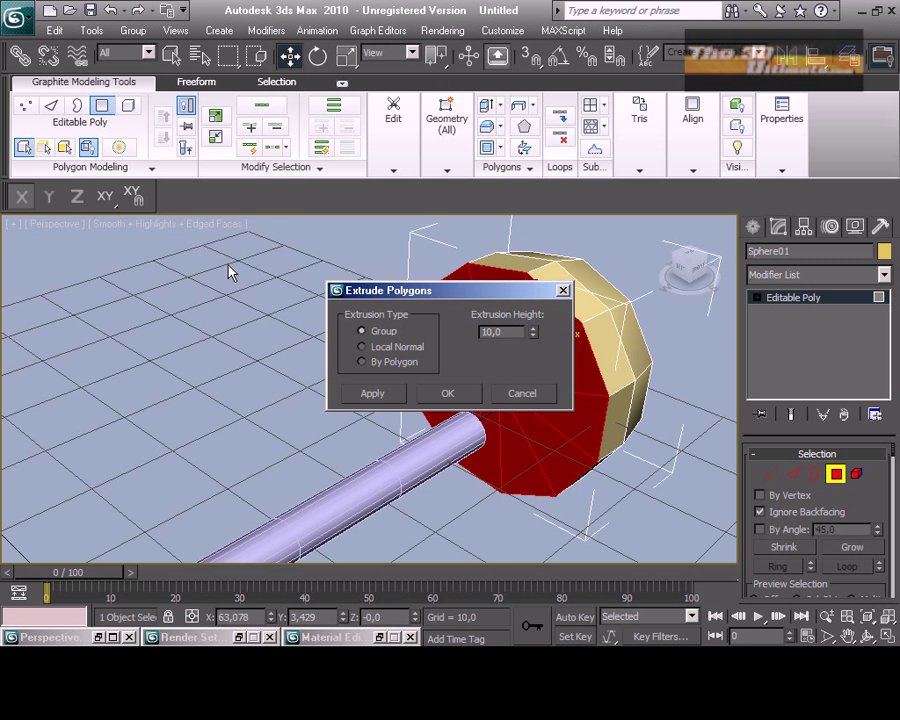
{"action": "left_click_drag", "start_coordinate": [400, 290], "coordinate": [133, 229]}
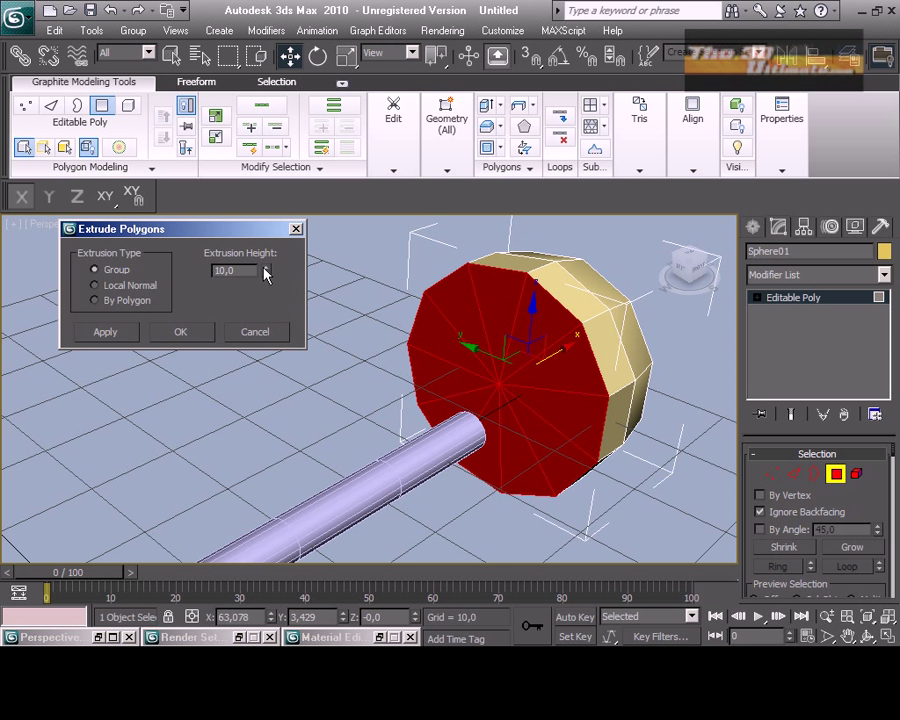
{"action": "mouse_move", "coordinate": [265, 272]}
{"action": "left_mouse_down"}
{"action": "mouse_move", "coordinate": [256, 36]}
{"action": "mouse_move", "coordinate": [256, 616]}
{"action": "left_mouse_up"}
{"action": "left_click", "coordinate": [180, 333]}
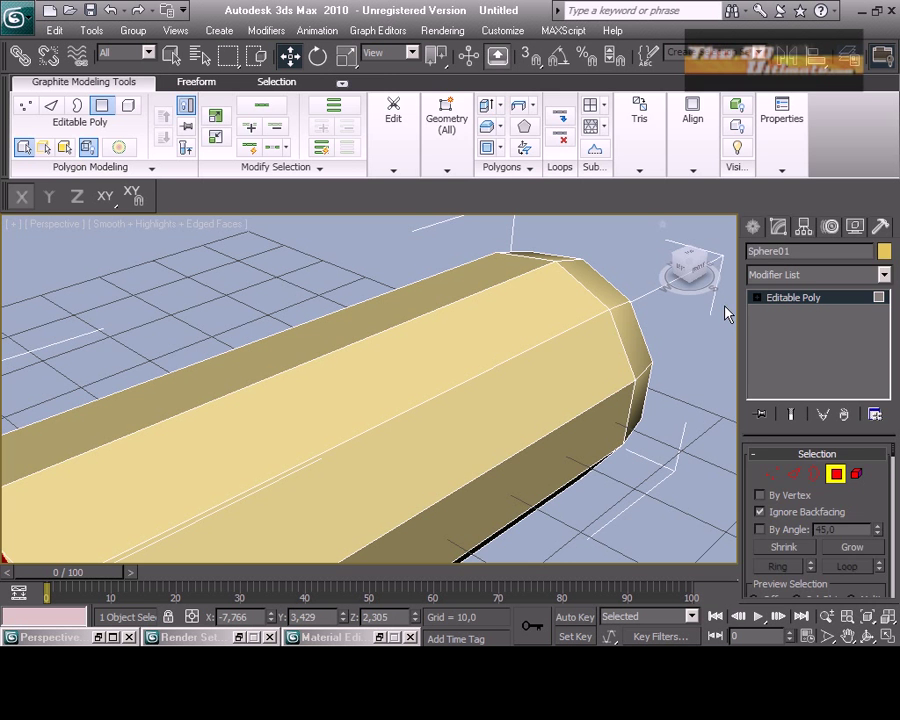
- Frame and orbit the view to see the handle and shaft together
{"action": "left_click", "coordinate": [752, 226]}
{"action": "left_click", "coordinate": [347, 56]}
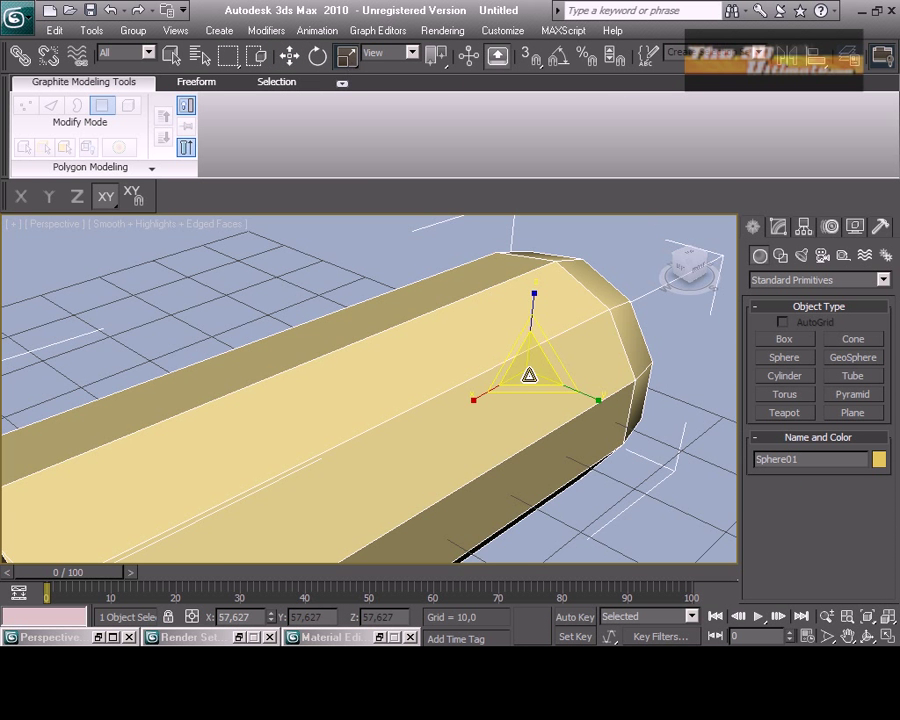
{"action": "key", "text": "z"}
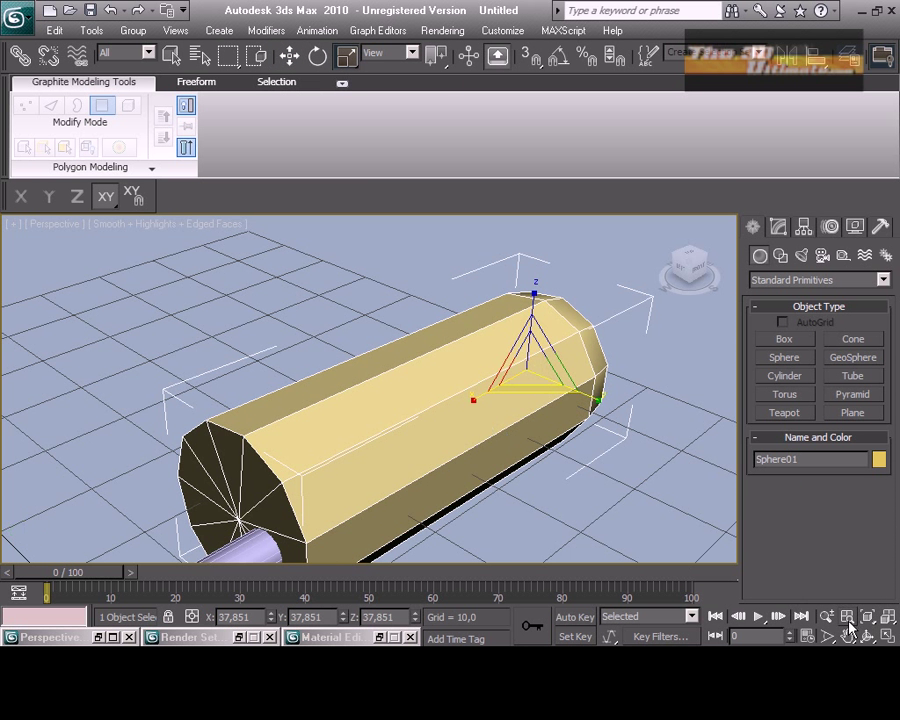
{"action": "left_click", "coordinate": [868, 636]}
{"action": "mouse_move", "coordinate": [372, 450]}
{"action": "left_mouse_down"}
{"action": "mouse_move", "coordinate": [308, 452]}
{"action": "mouse_move", "coordinate": [434, 396]}
{"action": "mouse_move", "coordinate": [394, 493]}
{"action": "left_mouse_up"}
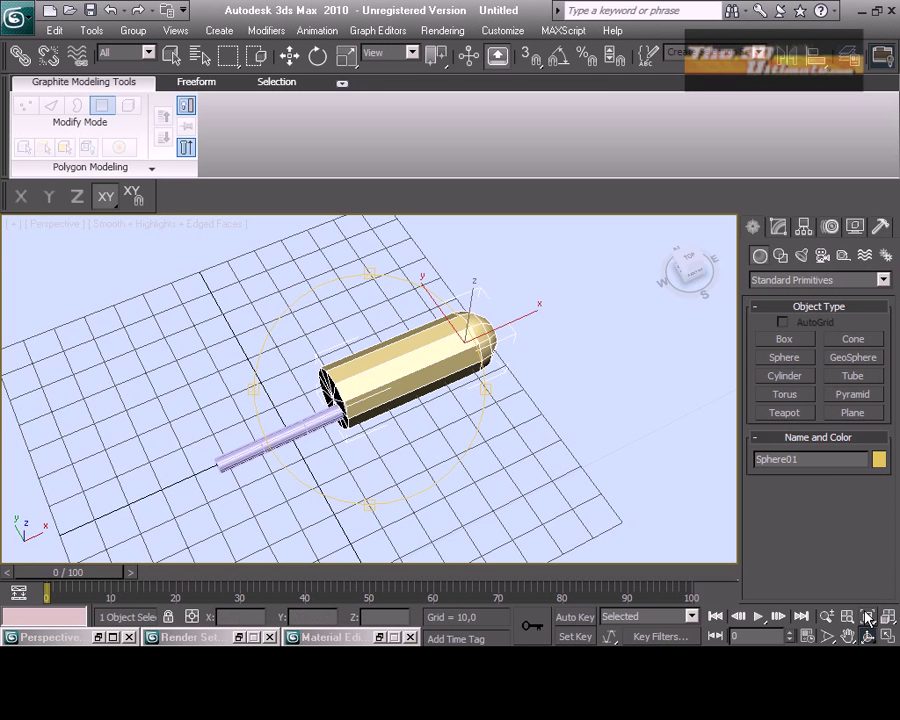
{"action": "left_click", "coordinate": [886, 637]}
- In a maximized Front view, slide Cylinder01 left so it sticks out of the handle
{"action": "key", "text": "e"}
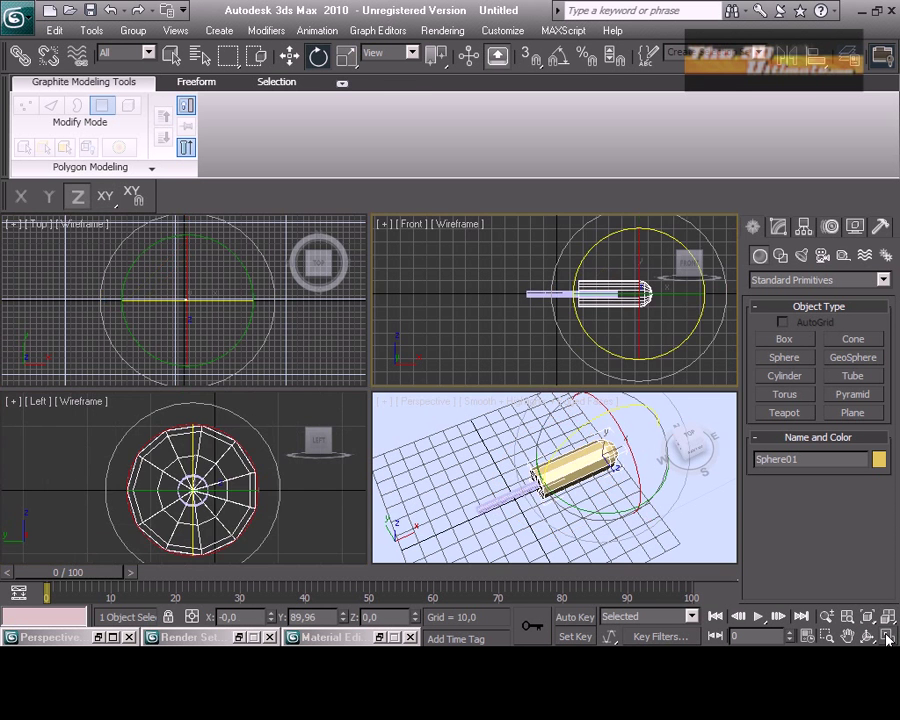
{"action": "key", "text": "alt+w"}
{"action": "left_click", "coordinate": [289, 56]}
{"action": "left_click_drag", "start_coordinate": [286, 280], "coordinate": [312, 424]}
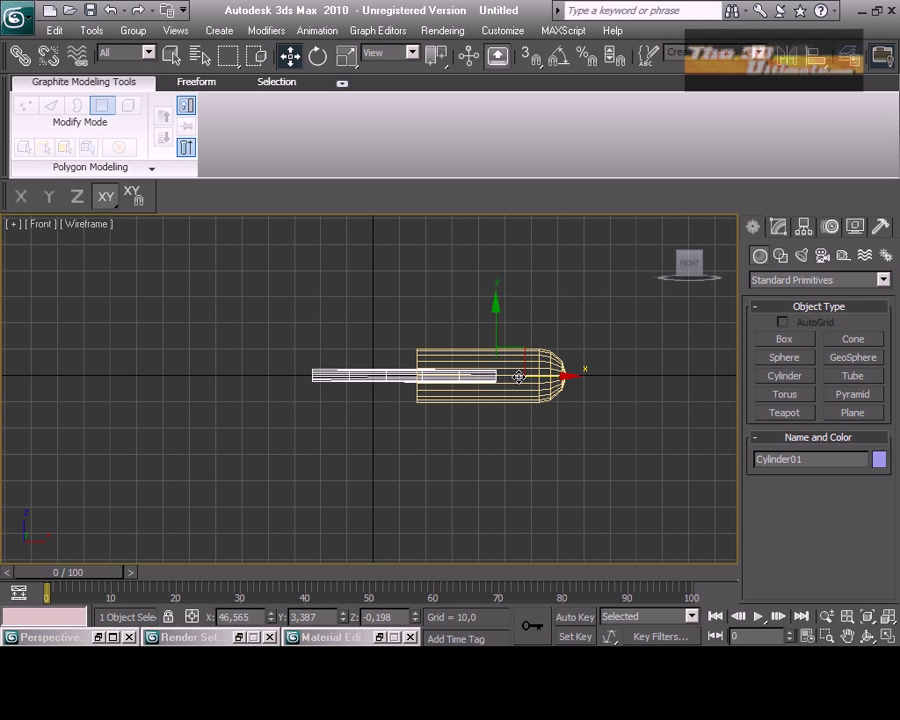
{"action": "left_click_drag", "start_coordinate": [516, 376], "coordinate": [449, 376]}
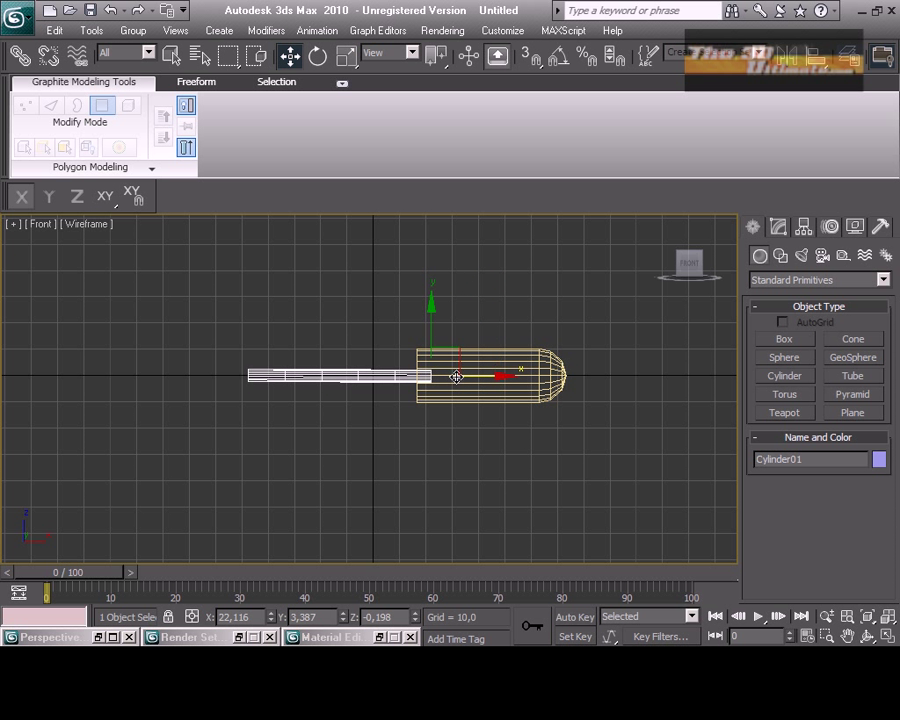
{"action": "scroll", "coordinate": [508, 480], "scroll_direction": "up", "scroll_amount": 5}
{"action": "scroll", "coordinate": [626, 370], "scroll_direction": "up", "scroll_amount": 2}
{"action": "middle_click_drag", "start_coordinate": [626, 370], "coordinate": [276, 385]}
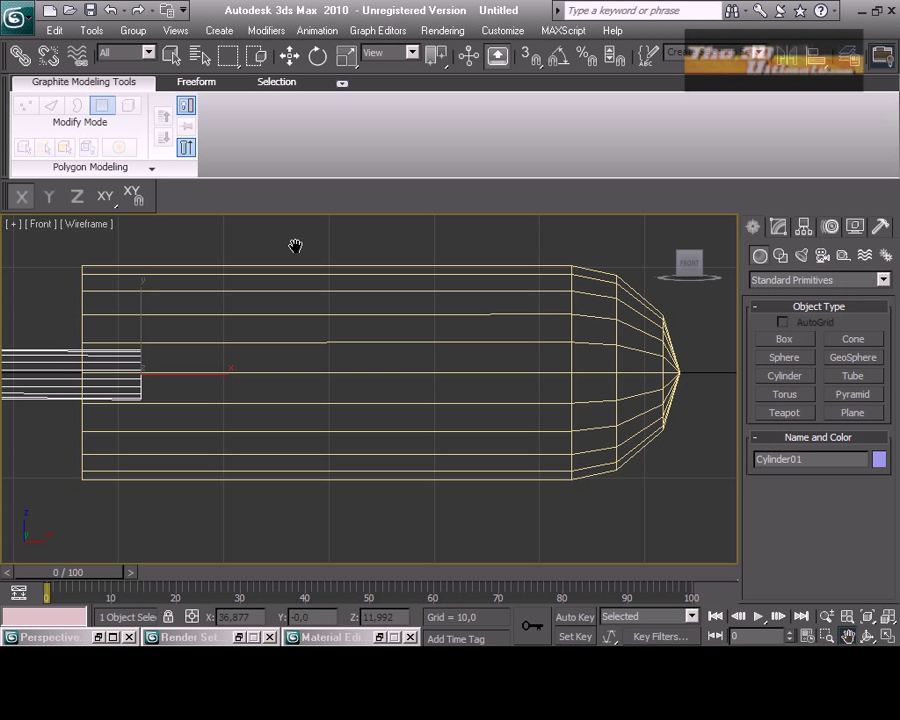
{"action": "left_click", "coordinate": [779, 227]}
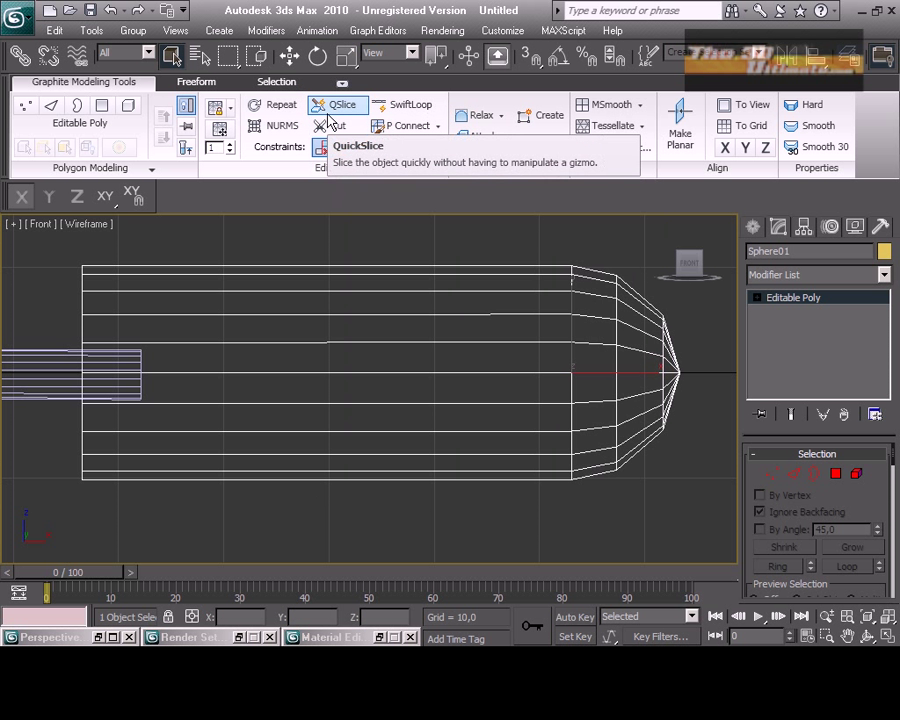
- QuickSlice two vertical cuts across the handle near the shaft end
{"action": "right_click", "coordinate": [195, 270]}
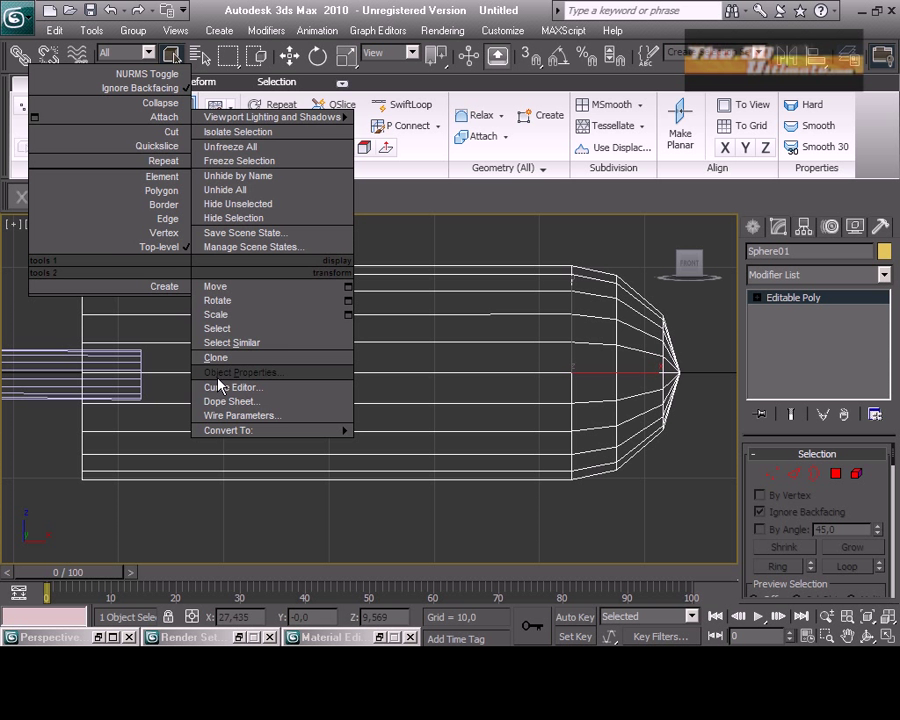
{"action": "left_click", "coordinate": [834, 474]}
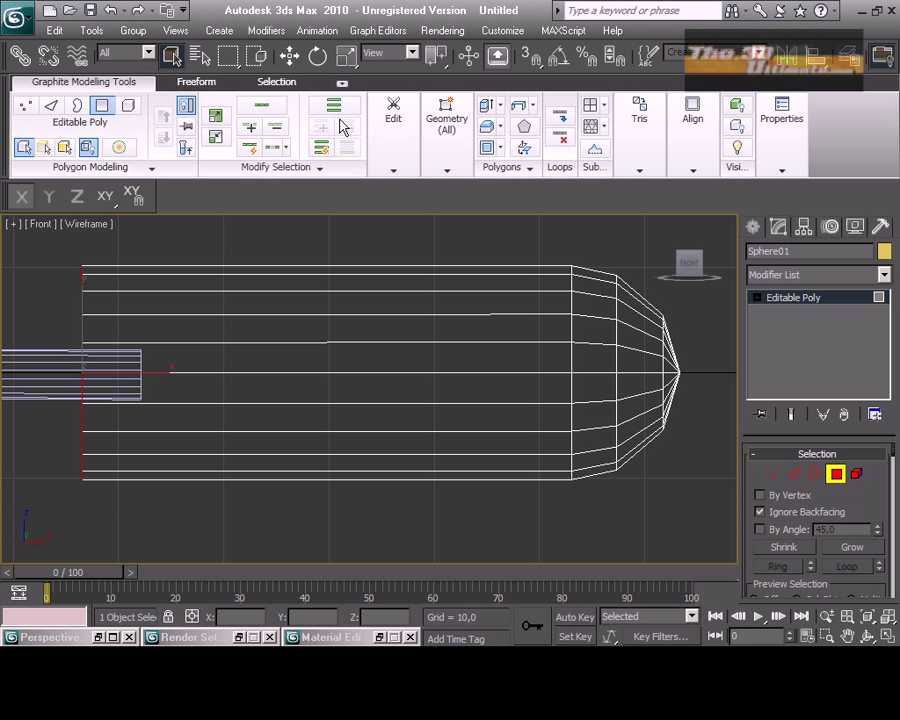
{"action": "left_click", "coordinate": [771, 474]}
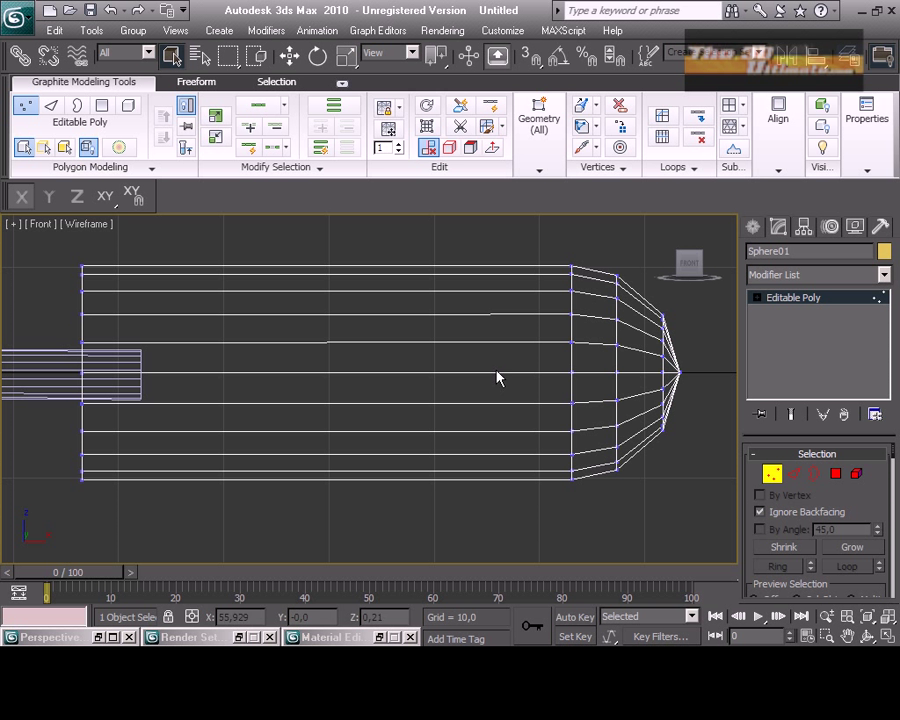
{"action": "left_click", "coordinate": [461, 107]}
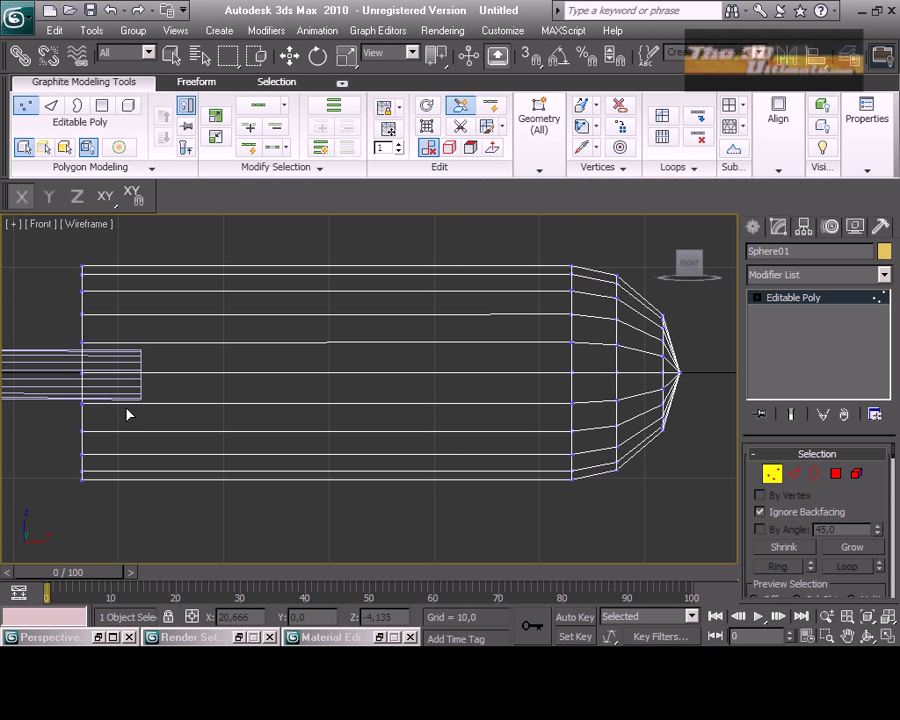
{"action": "left_click", "coordinate": [222, 268]}
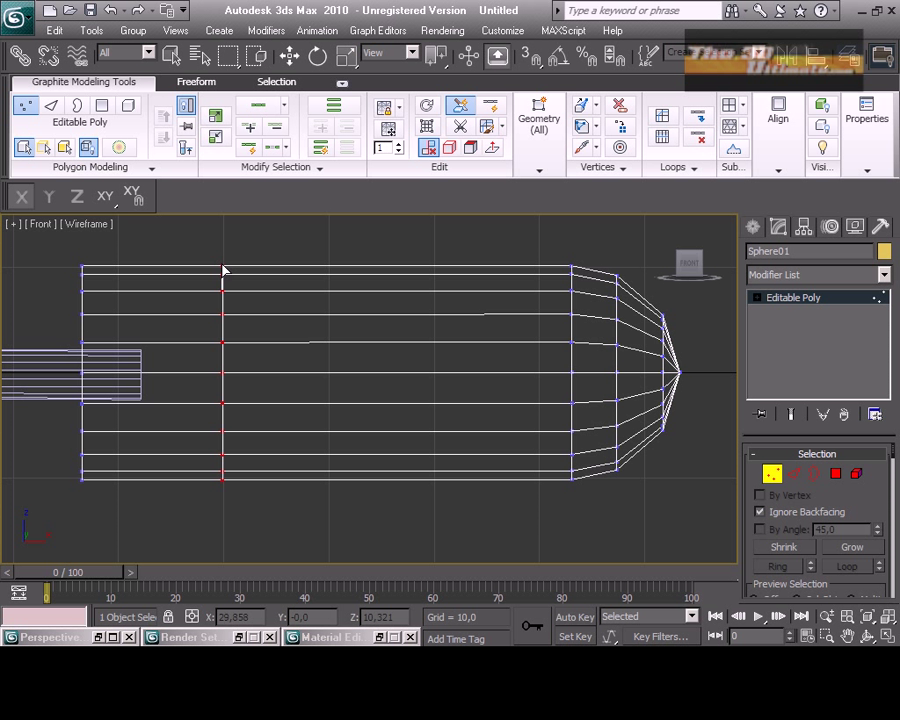
{"action": "left_click", "coordinate": [283, 270]}
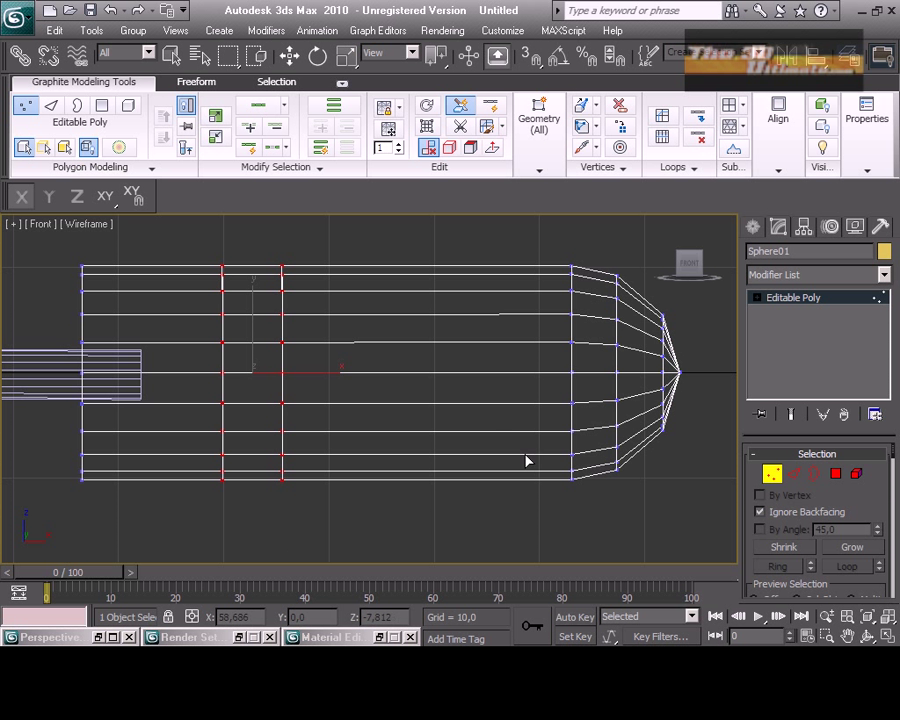
- Try scaling the new vertex ring, cancel it, and recenter the handle in Front view
{"action": "left_click", "coordinate": [888, 636]}
{"action": "key", "text": "alt+w"}
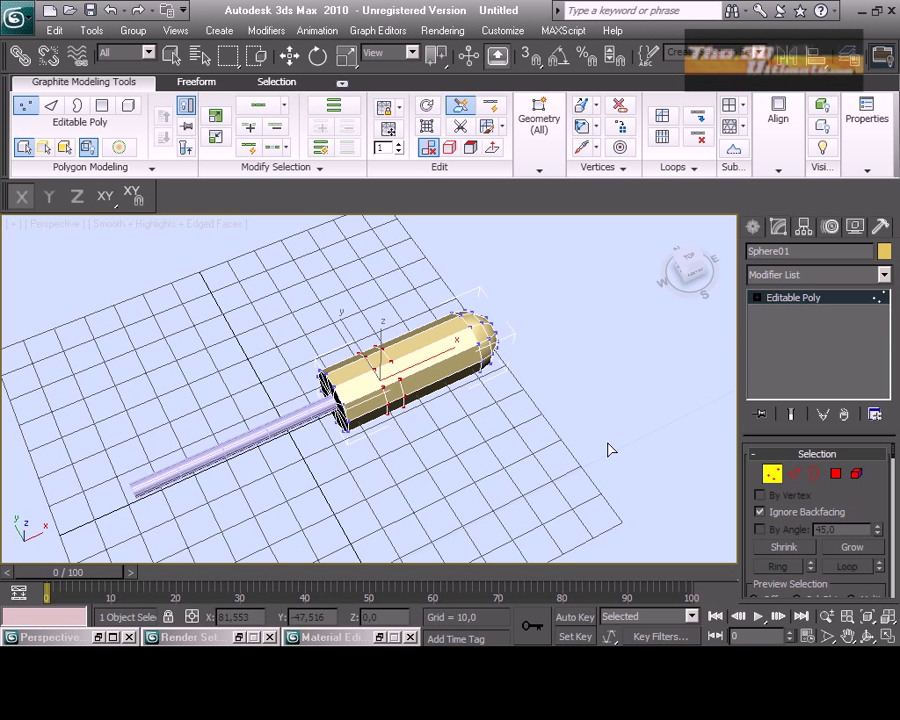
{"action": "key", "text": "r"}
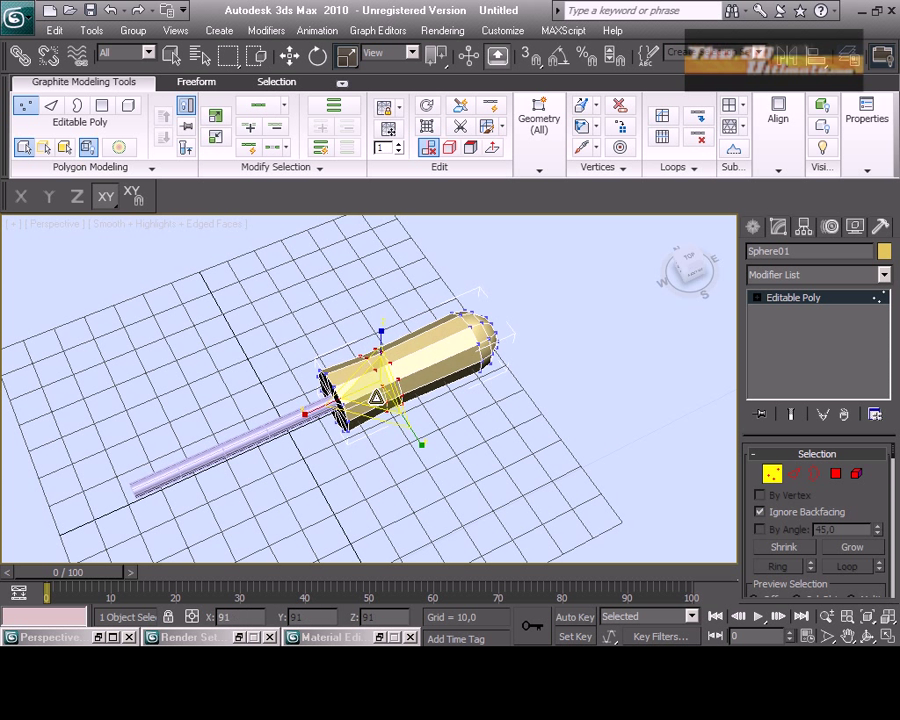
{"action": "left_click_drag", "start_coordinate": [373, 345], "coordinate": [375, 465]}
{"action": "right_click", "coordinate": [376, 465]}
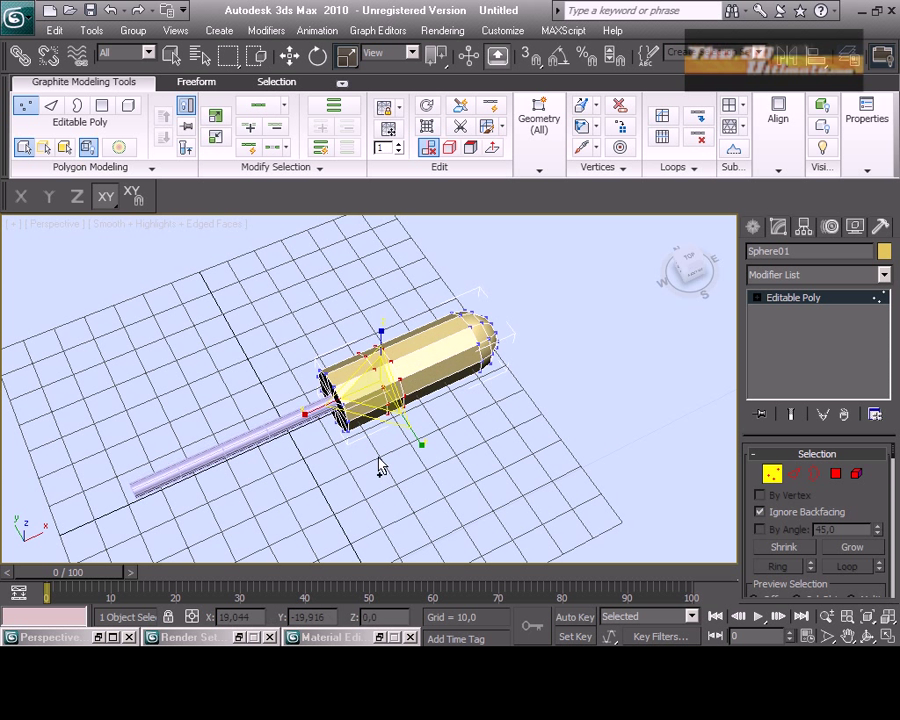
{"action": "key", "text": "f"}
{"action": "scroll", "coordinate": [492, 464], "scroll_direction": "up", "scroll_amount": 4}
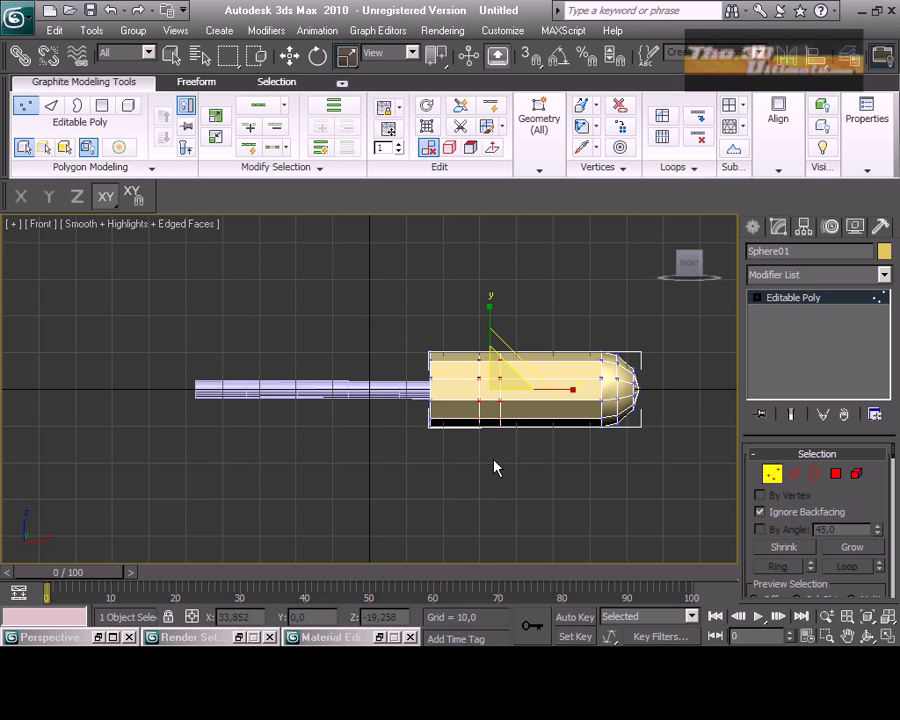
{"action": "scroll", "coordinate": [492, 464], "scroll_direction": "up", "scroll_amount": 2}
{"action": "mouse_move", "coordinate": [492, 464]}
{"action": "middle_mouse_down"}
{"action": "mouse_move", "coordinate": [170, 406]}
{"action": "mouse_move", "coordinate": [263, 432]}
{"action": "middle_mouse_up"}
{"action": "scroll", "coordinate": [263, 432], "scroll_direction": "up", "scroll_amount": 1}
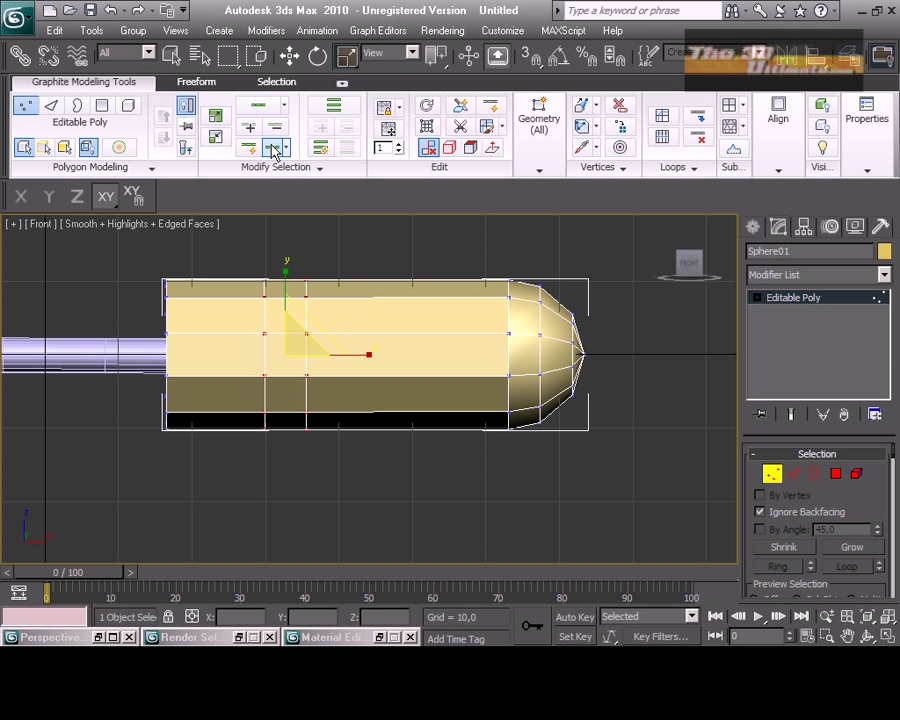
{"action": "key", "text": "q"}
{"action": "left_click", "coordinate": [343, 268]}
- Convert the vertex selection to edges and shrink it to a single edge loop
{"action": "left_click_drag", "start_coordinate": [343, 268], "coordinate": [301, 441]}
{"action": "right_click", "coordinate": [301, 412]}
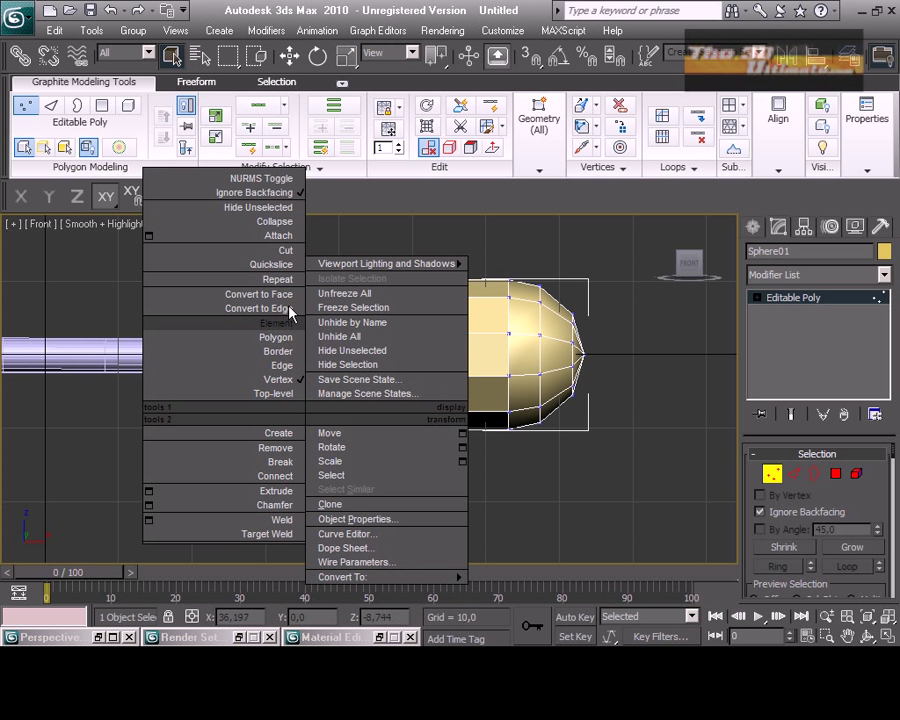
{"action": "left_click", "coordinate": [288, 308]}
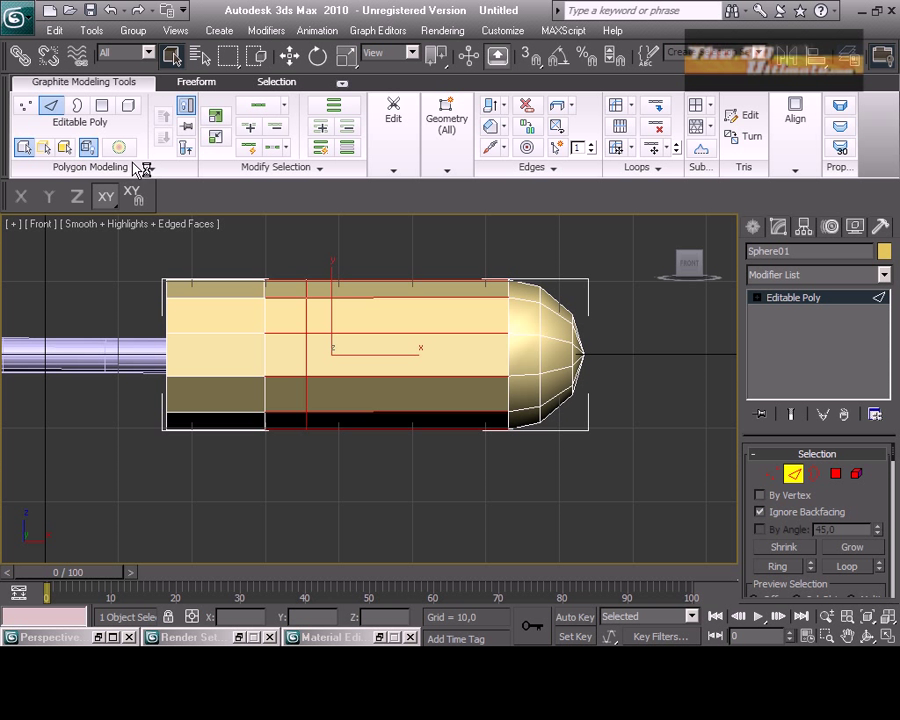
{"action": "left_click", "coordinate": [271, 84]}
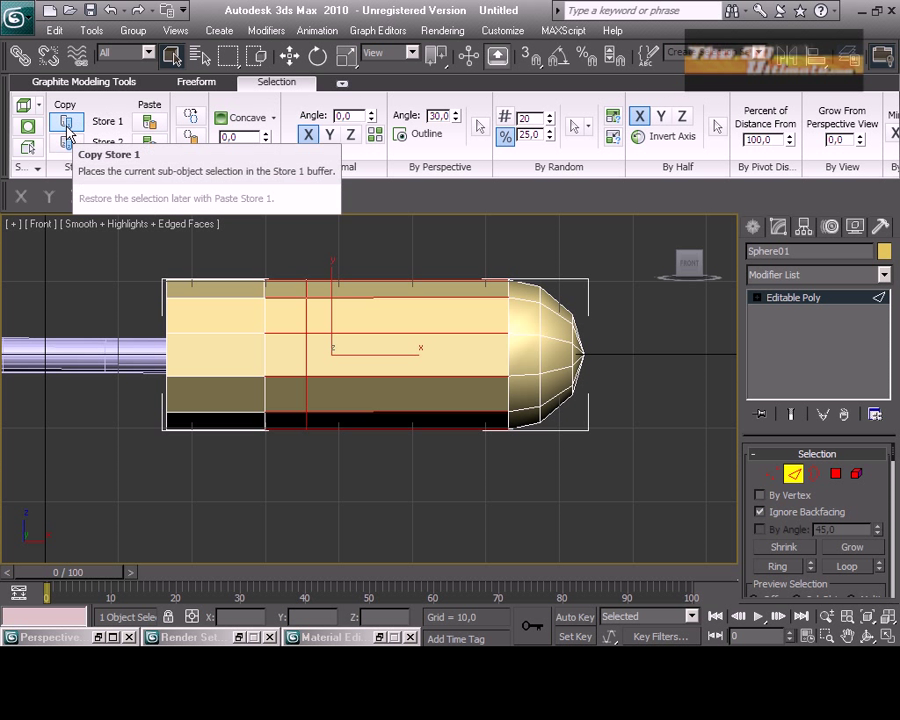
{"action": "left_click", "coordinate": [66, 121]}
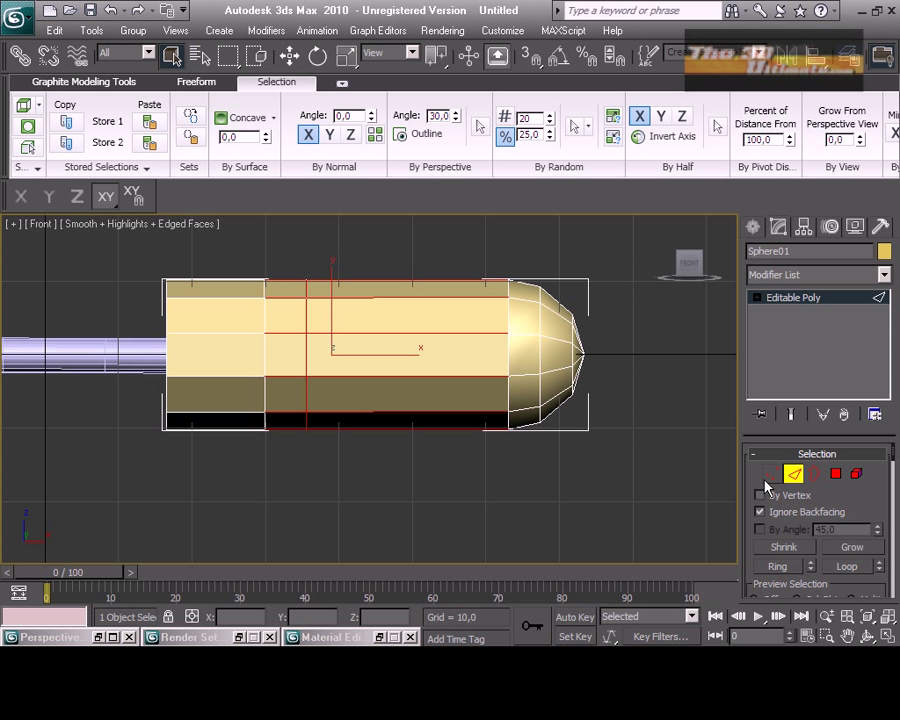
{"action": "left_click", "coordinate": [797, 550]}
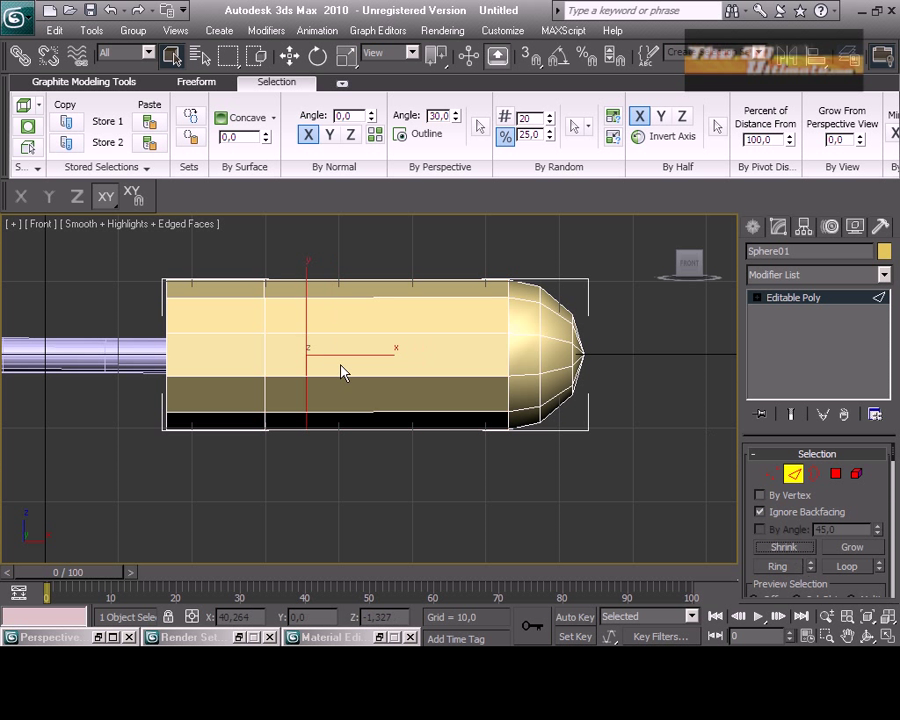
{"action": "left_click", "coordinate": [141, 84]}
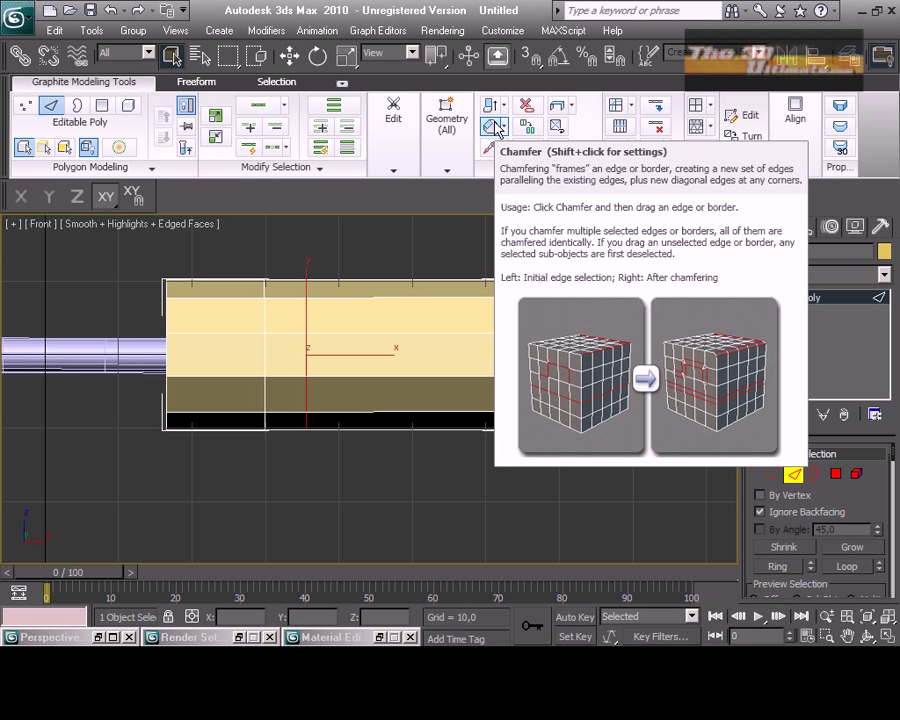
- Chamfer the edge loop into two close loops and select their vertices
{"action": "right_click", "coordinate": [305, 362]}
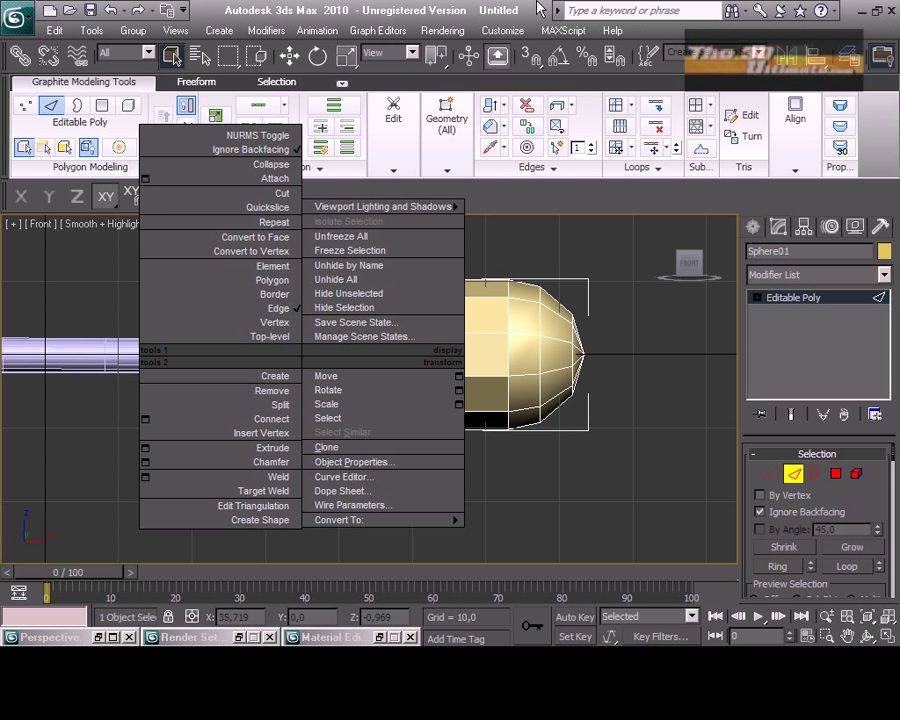
{"action": "left_click", "coordinate": [491, 128]}
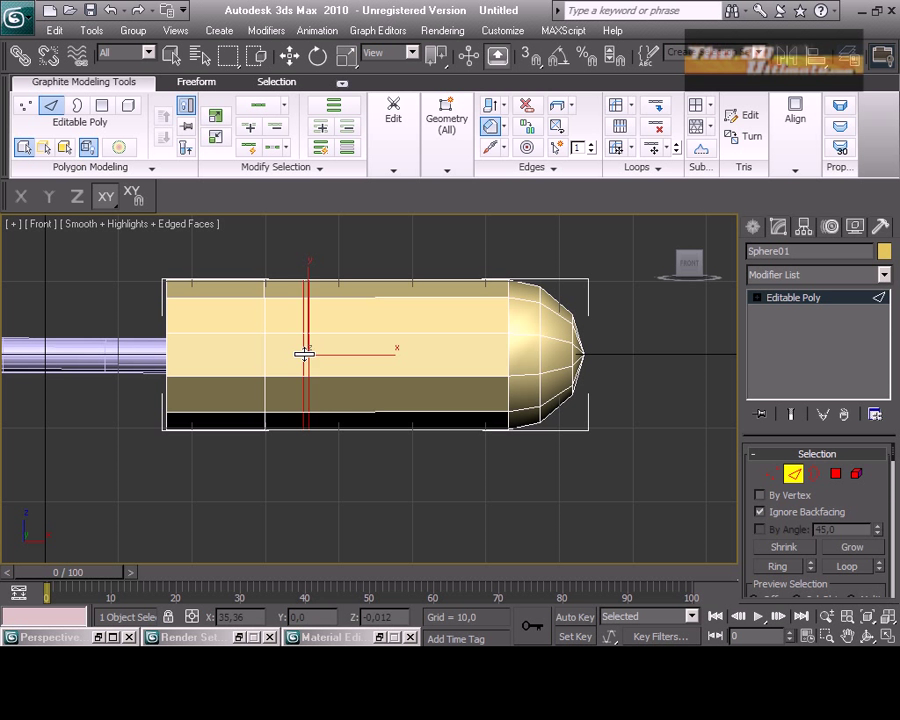
{"action": "left_click", "coordinate": [772, 474]}
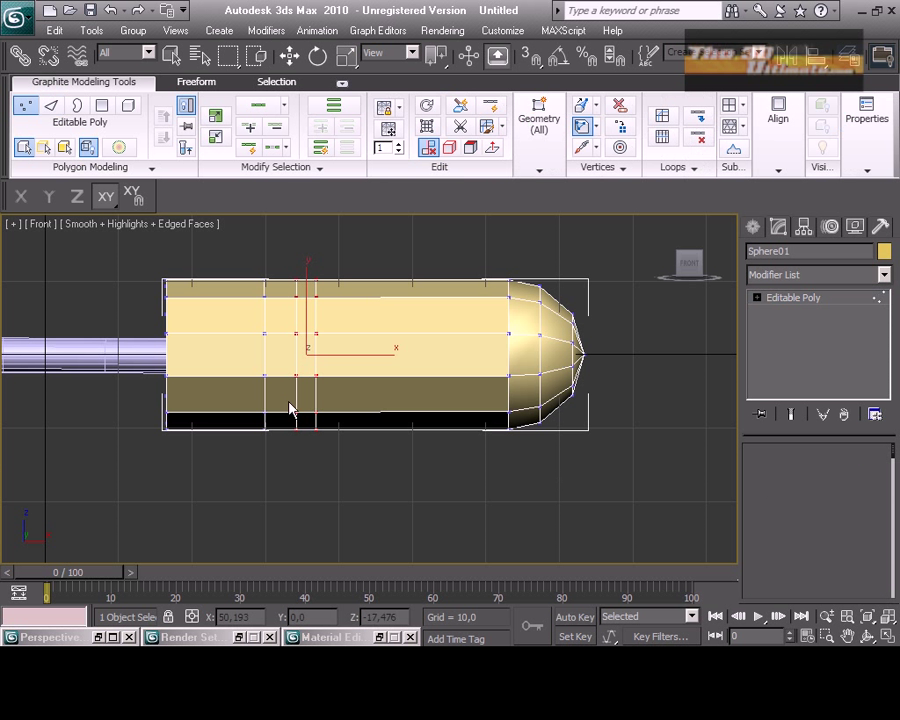
{"action": "left_click_drag", "start_coordinate": [247, 258], "coordinate": [318, 509]}
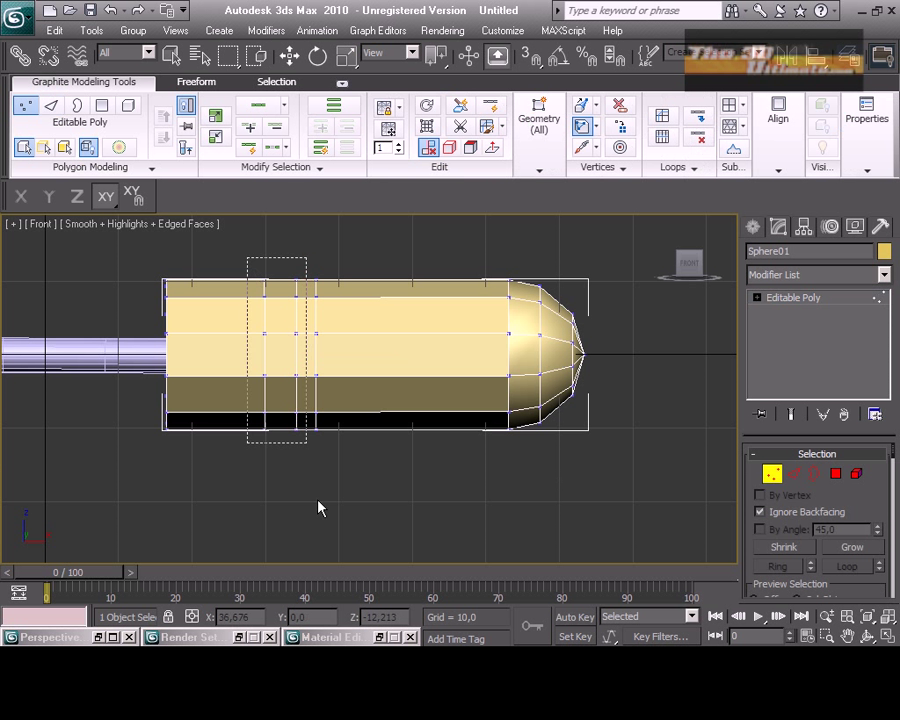
- Reset the views and marquee-select the two new vertex loops in Front view
{"action": "key", "text": "alt+w"}
{"action": "left_click", "coordinate": [890, 638]}
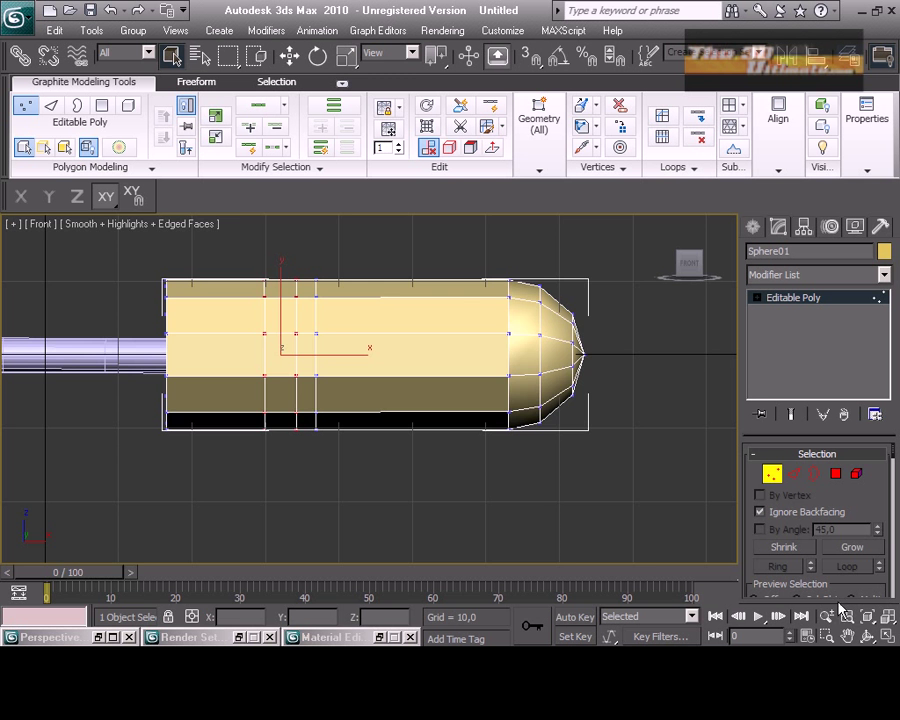
{"action": "key", "text": "p"}
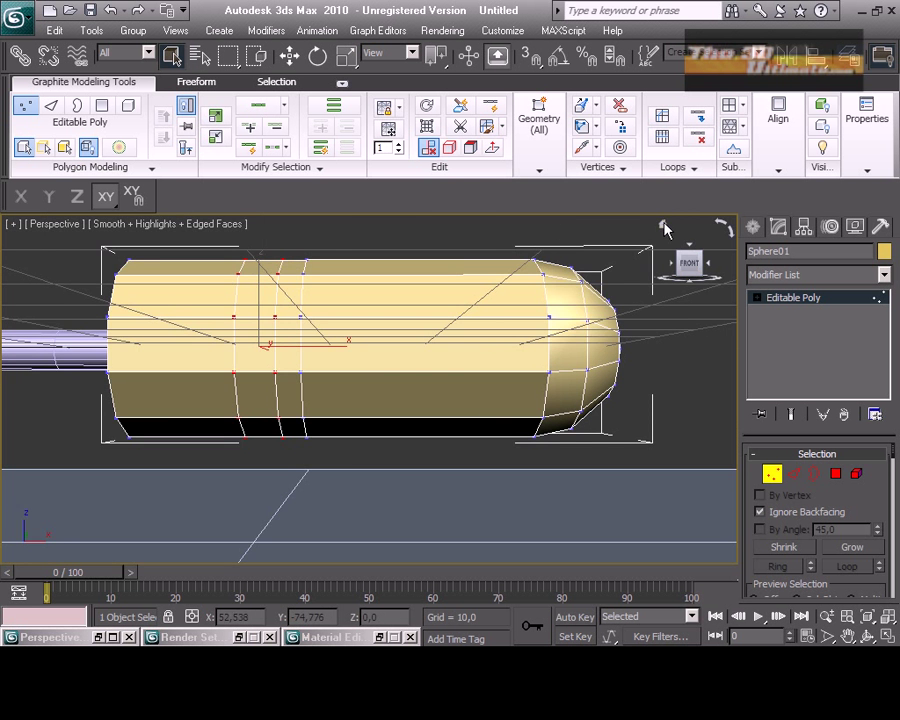
{"action": "left_click", "coordinate": [665, 229]}
{"action": "left_click", "coordinate": [848, 636]}
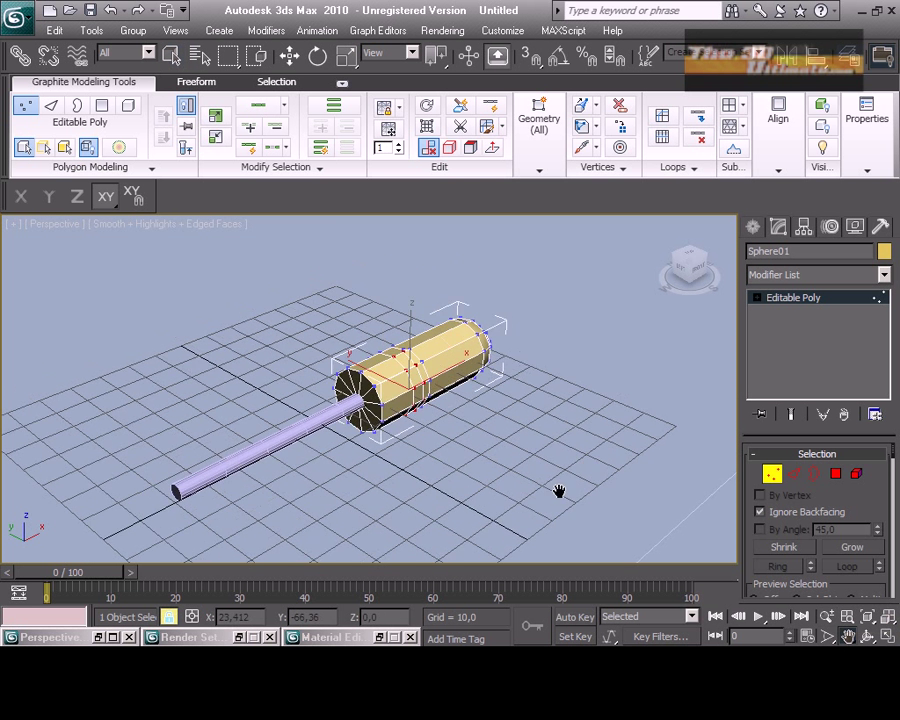
{"action": "scroll", "coordinate": [559, 491], "scroll_direction": "up", "scroll_amount": 3}
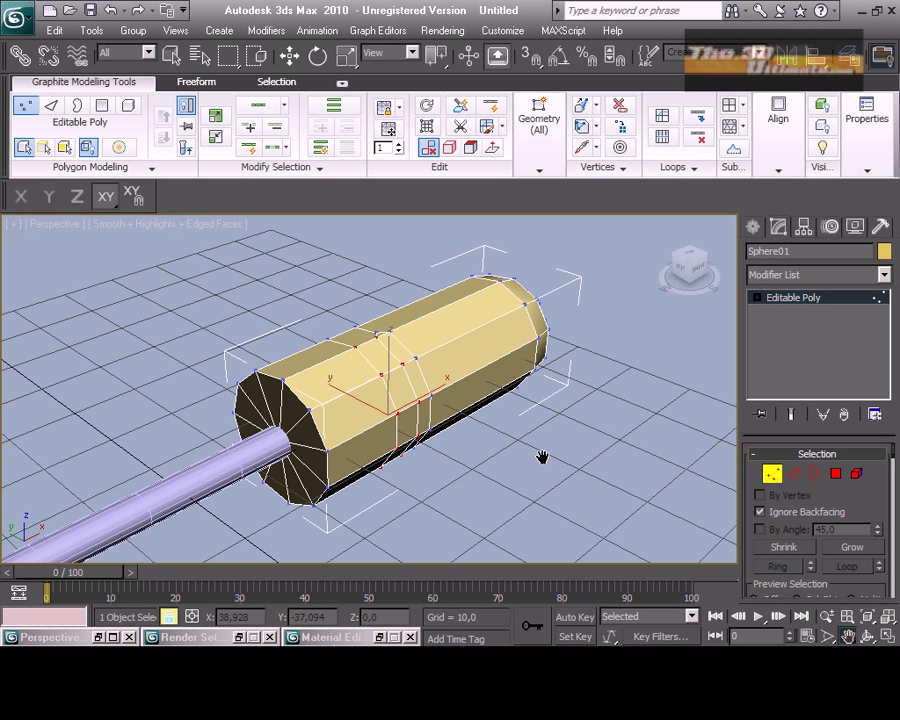
{"action": "left_click", "coordinate": [888, 638]}
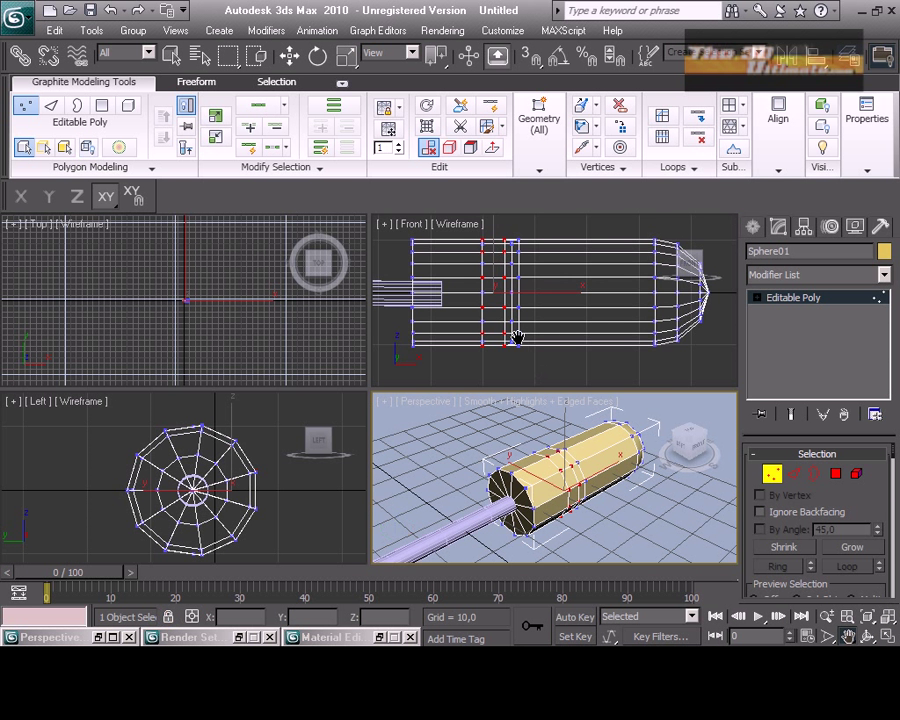
{"action": "left_click", "coordinate": [478, 321]}
{"action": "scroll", "coordinate": [518, 248], "scroll_direction": "up", "scroll_amount": 3}
{"action": "scroll", "coordinate": [518, 248], "scroll_direction": "down", "scroll_amount": 4}
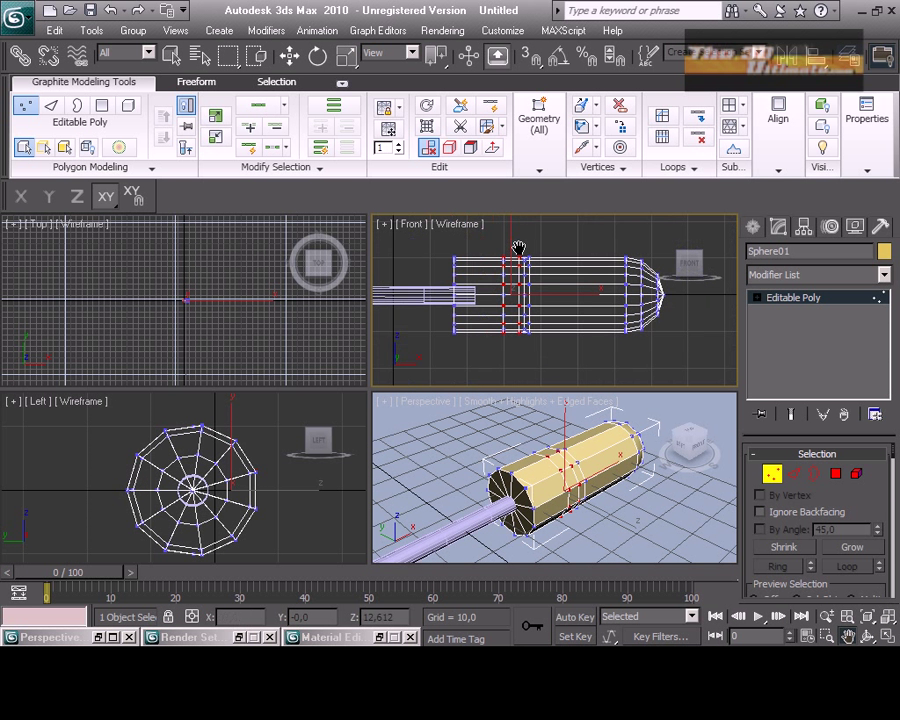
{"action": "left_click_drag", "start_coordinate": [480, 235], "coordinate": [526, 360]}
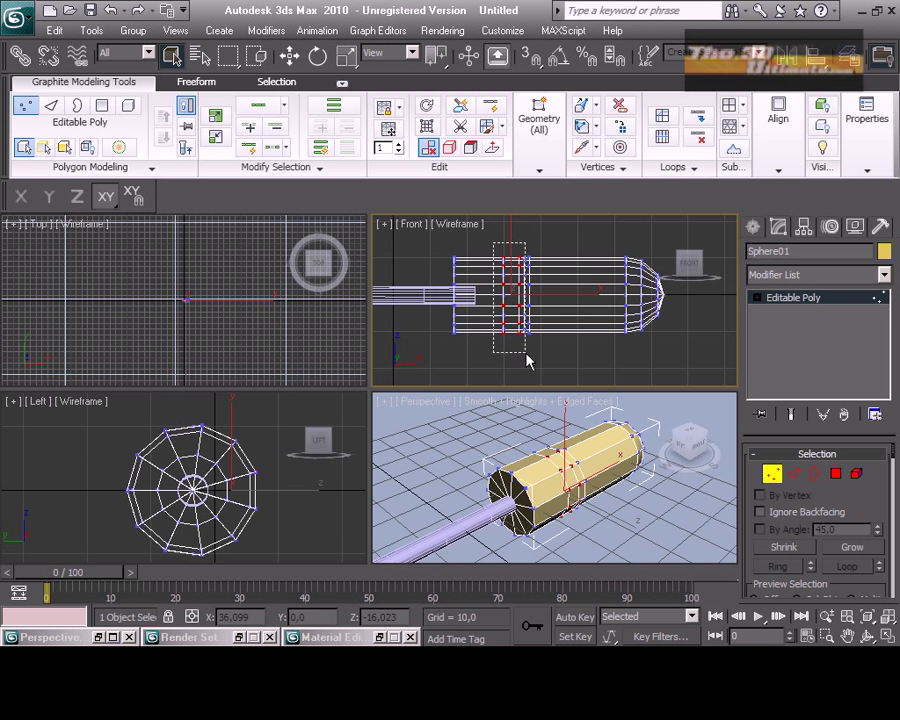
{"action": "scroll", "coordinate": [533, 340], "scroll_direction": "up", "scroll_amount": 4}
- Select the face ring between the two loops, nudge it toward the shaft, and scale it inward
{"action": "key", "text": "alt+w"}
{"action": "key", "text": "4"}
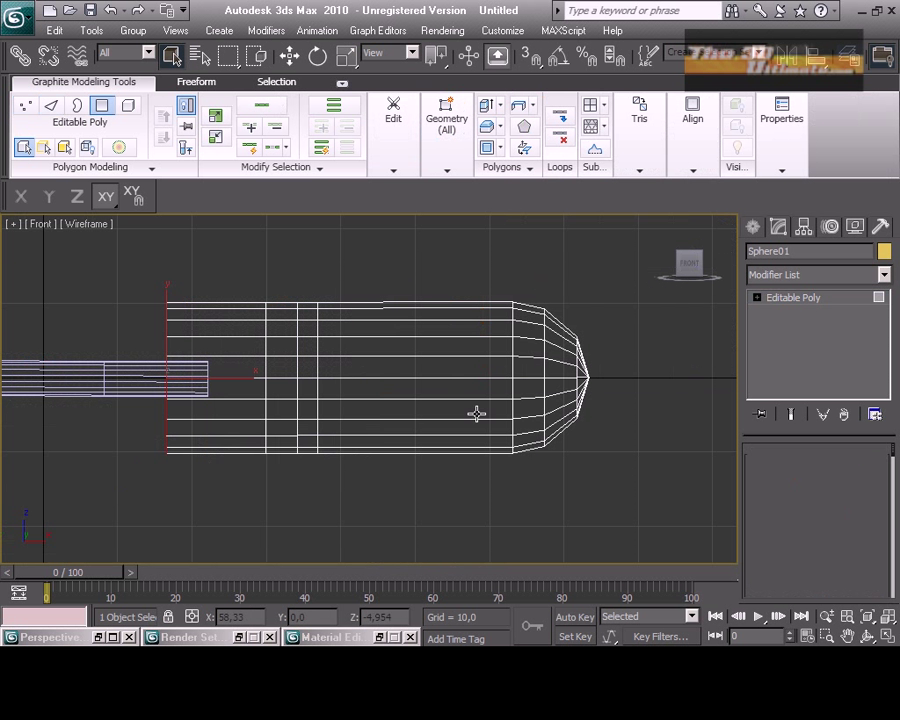
{"action": "left_click_drag", "start_coordinate": [271, 286], "coordinate": [282, 502]}
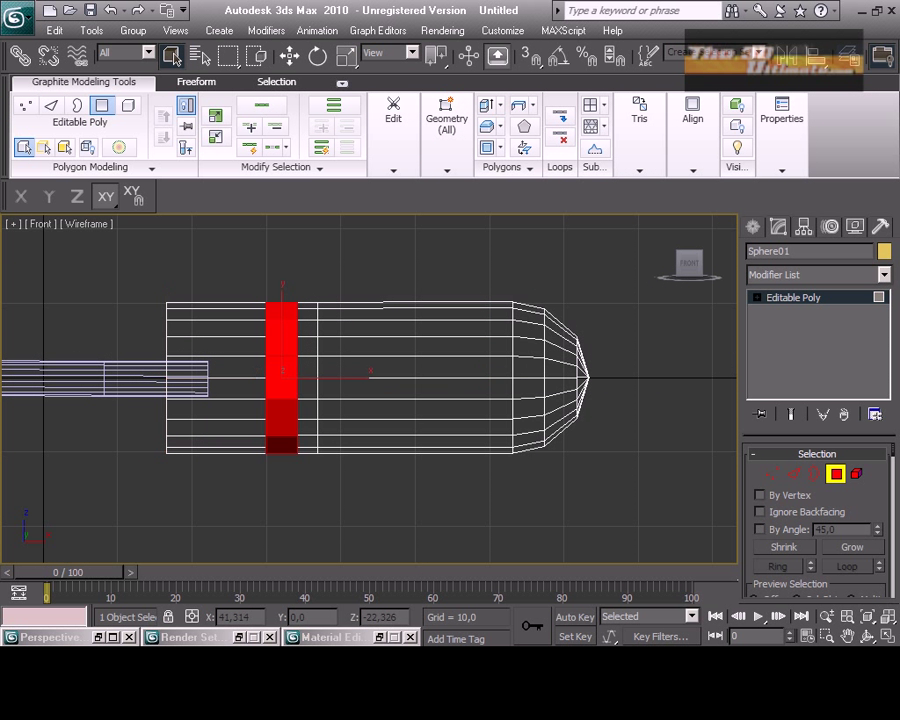
{"action": "left_click", "coordinate": [887, 637]}
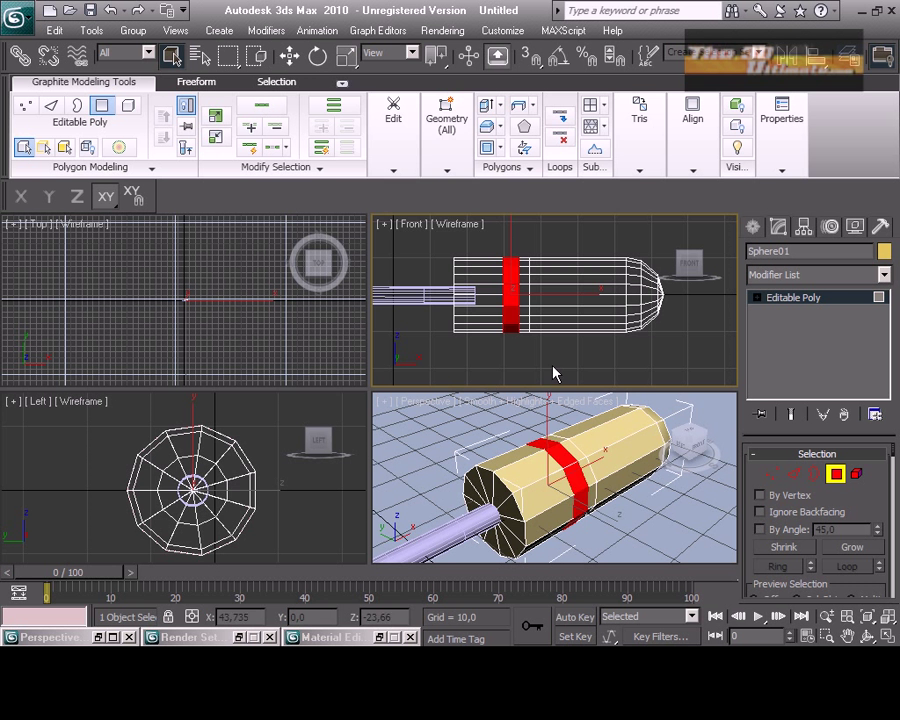
{"action": "left_click", "coordinate": [290, 56]}
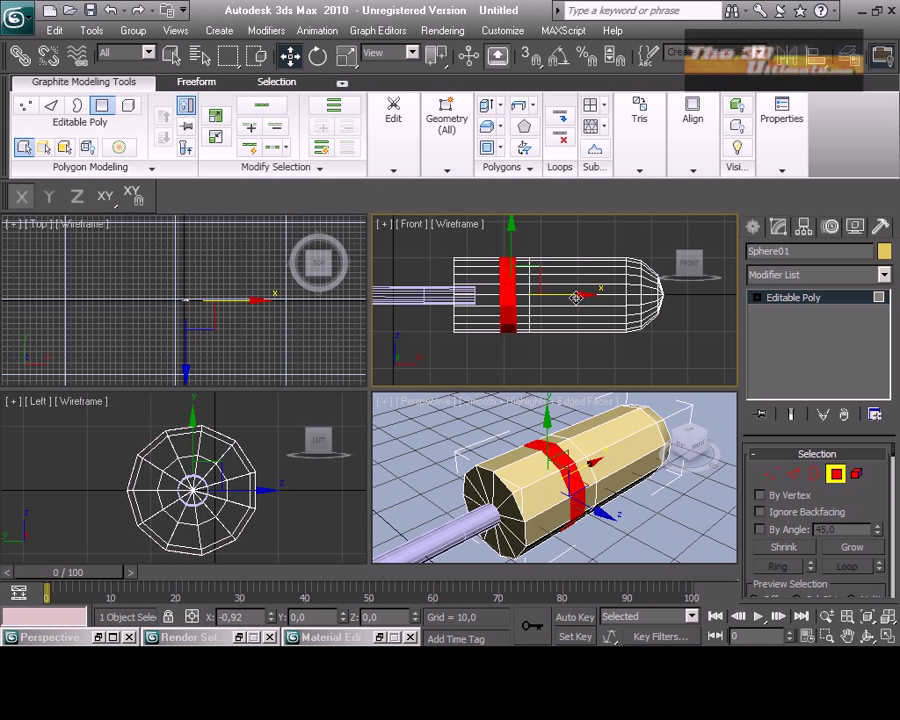
{"action": "left_click_drag", "start_coordinate": [576, 297], "coordinate": [560, 299]}
{"action": "right_click", "coordinate": [620, 434]}
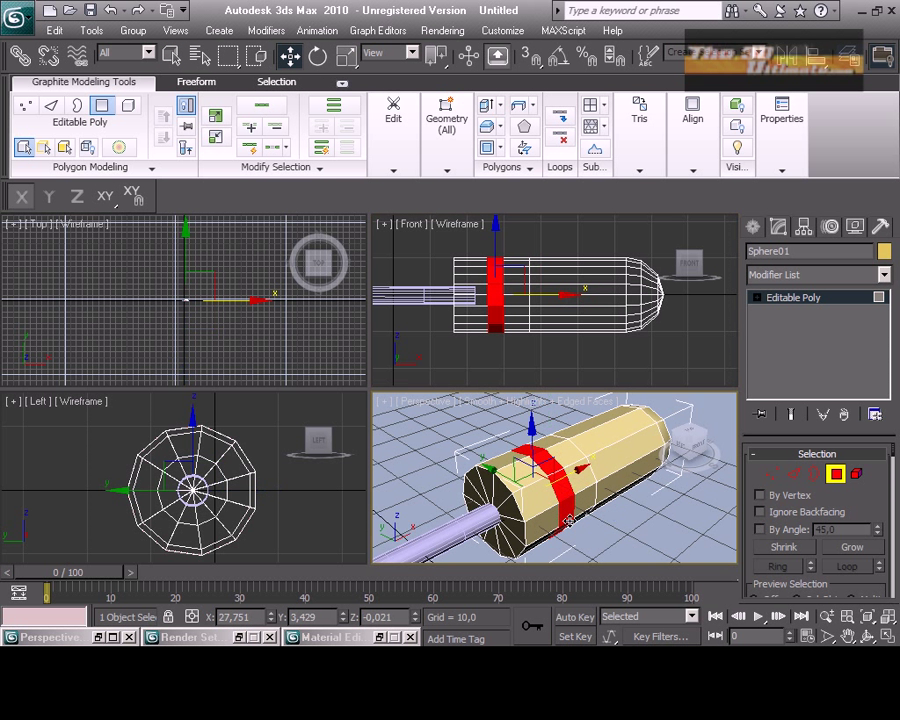
{"action": "key", "text": "r"}
{"action": "left_click_drag", "start_coordinate": [536, 486], "coordinate": [541, 533]}
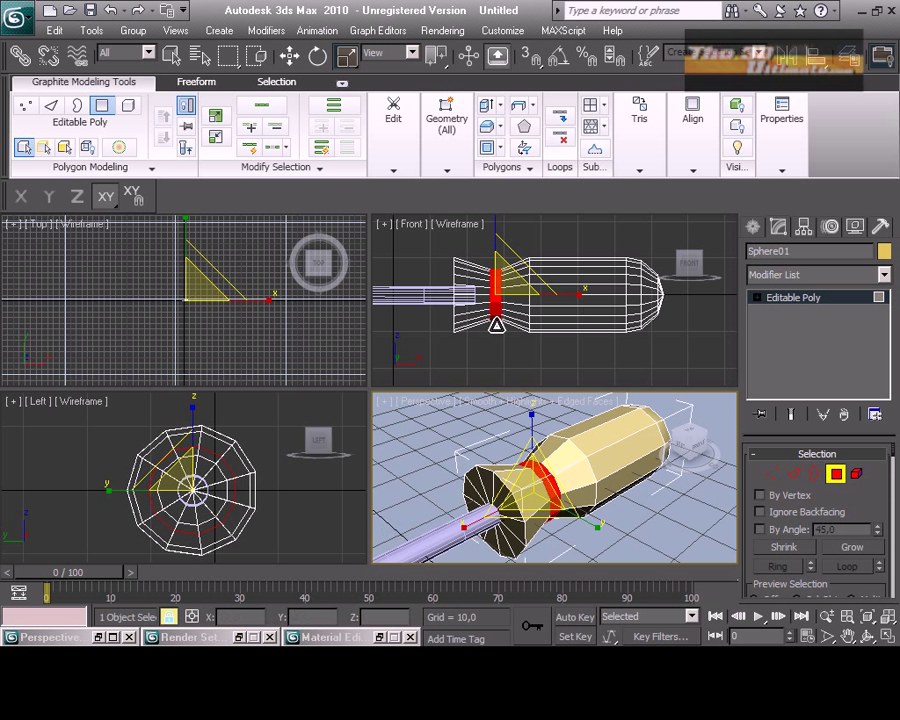
- Slide the vertex rings beside the groove and at the shaft end toward the shaft
{"action": "key", "text": "1"}
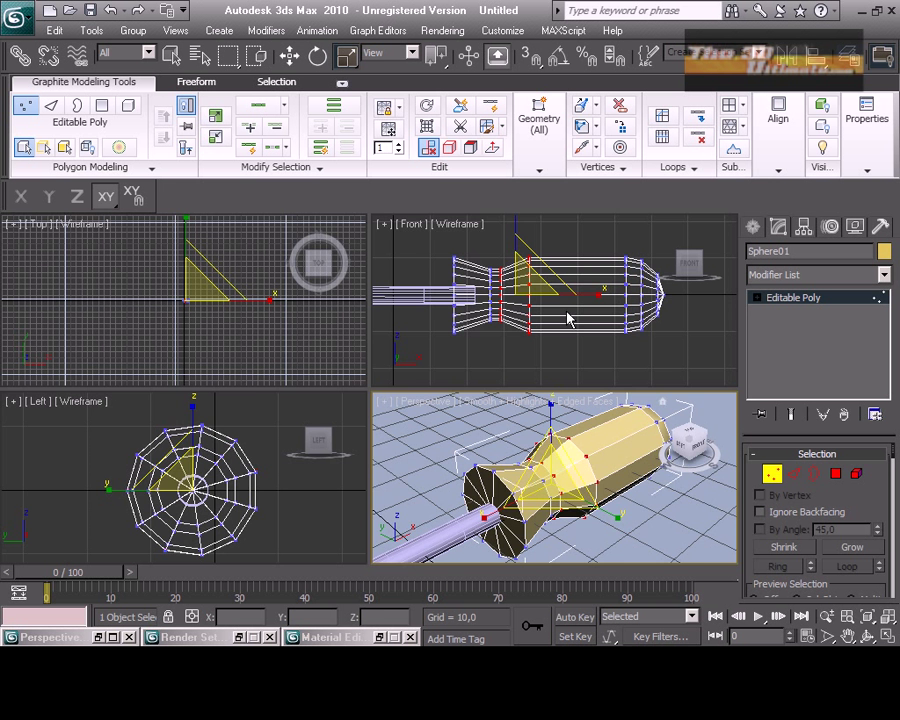
{"action": "key", "text": "alt+w"}
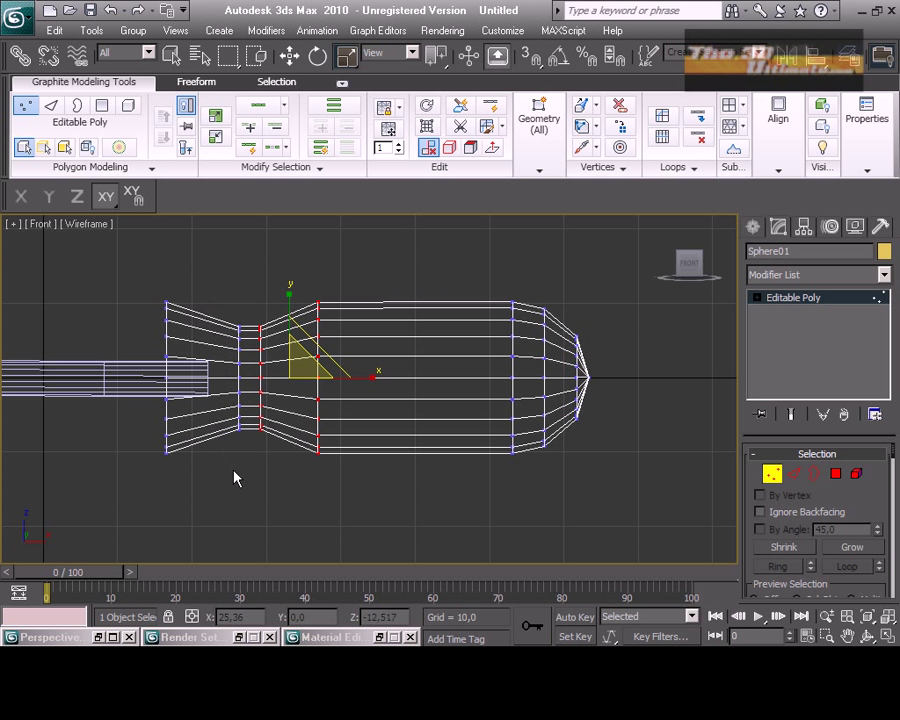
{"action": "left_click_drag", "start_coordinate": [234, 478], "coordinate": [246, 292]}
{"action": "key", "text": "w"}
{"action": "left_click_drag", "start_coordinate": [306, 377], "coordinate": [278, 378]}
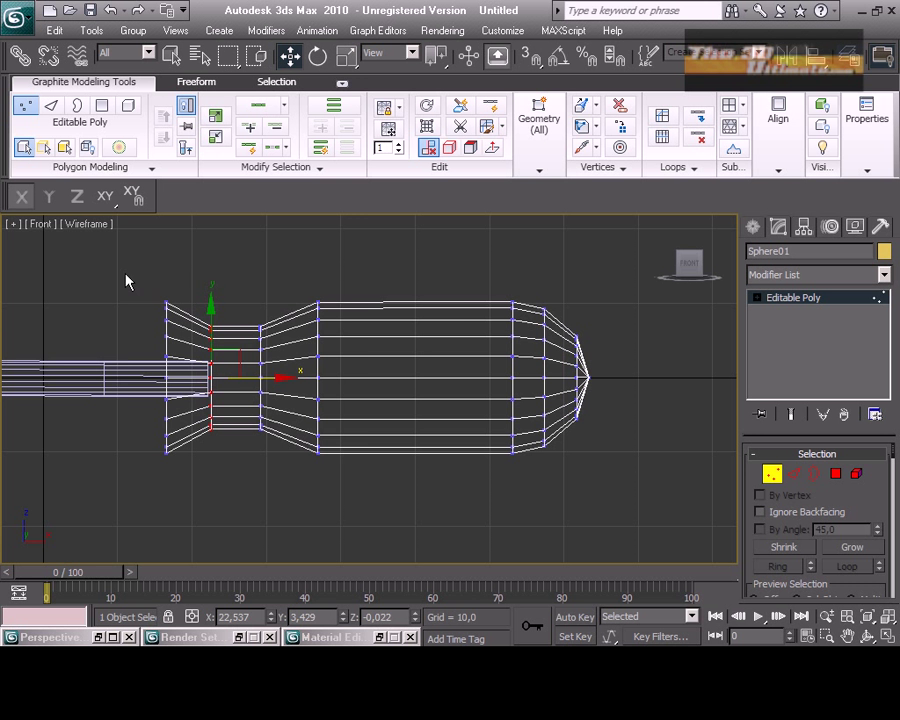
{"action": "left_click_drag", "start_coordinate": [181, 479], "coordinate": [150, 285]}
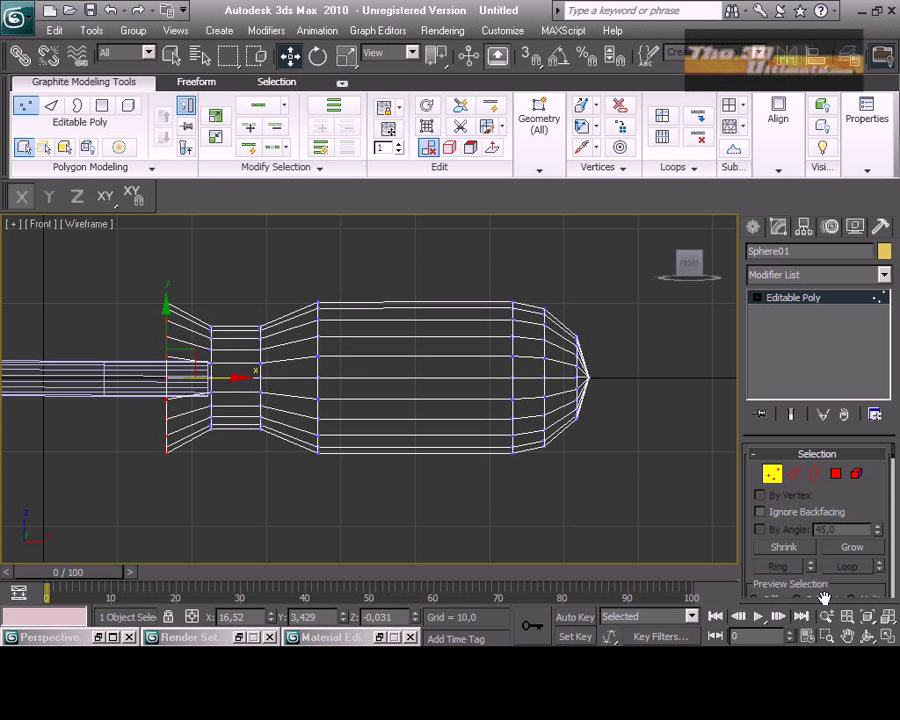
- Select the rounded-end vertex loops and push them outward to lengthen the handle
{"action": "left_click", "coordinate": [888, 637]}
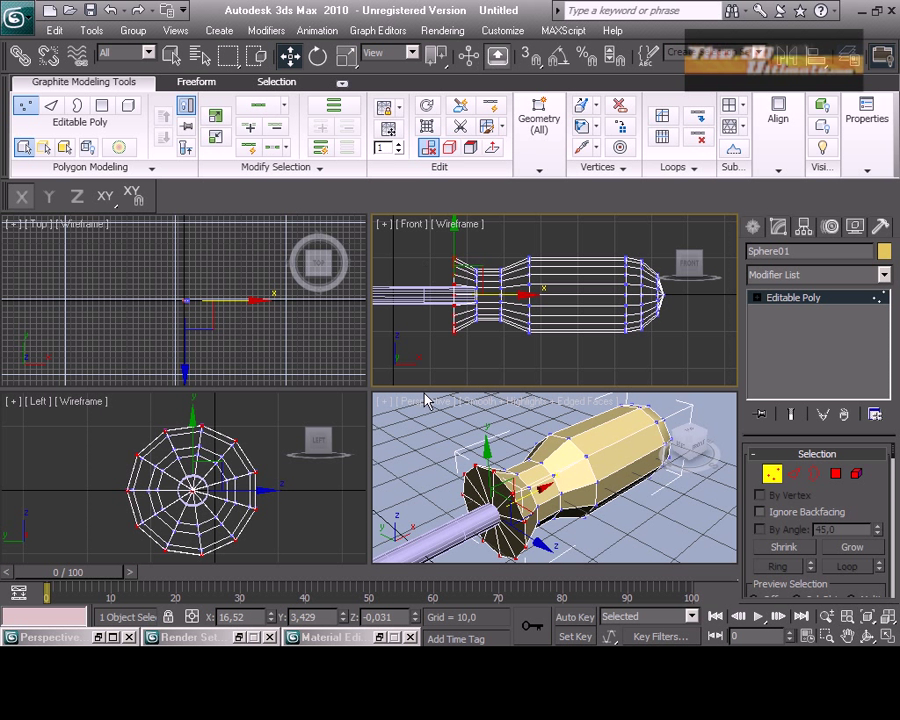
{"action": "left_click", "coordinate": [482, 519]}
{"action": "key", "text": "r"}
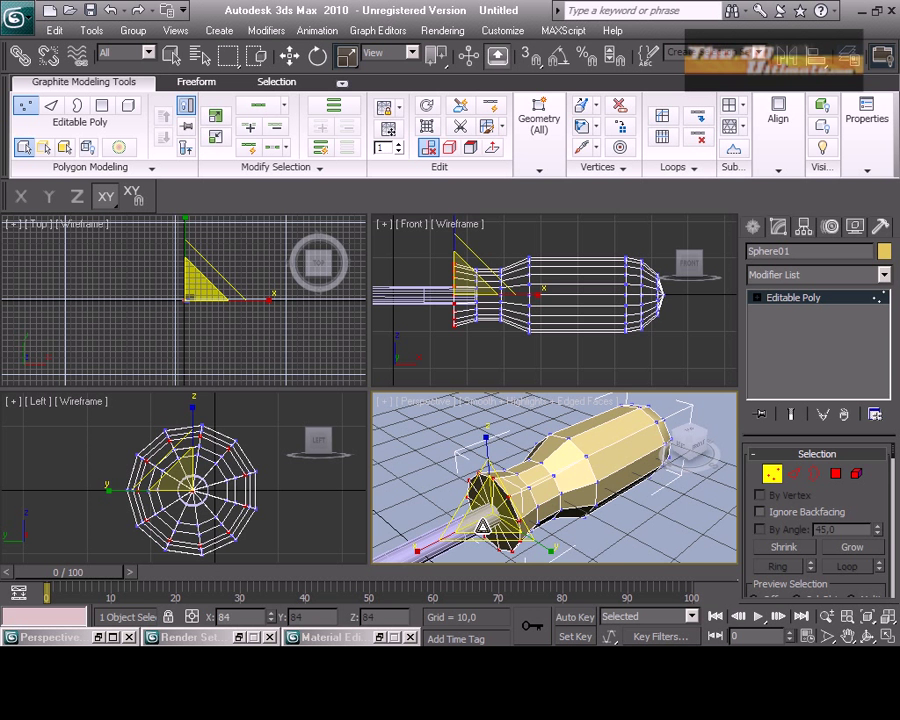
{"action": "left_click", "coordinate": [500, 364]}
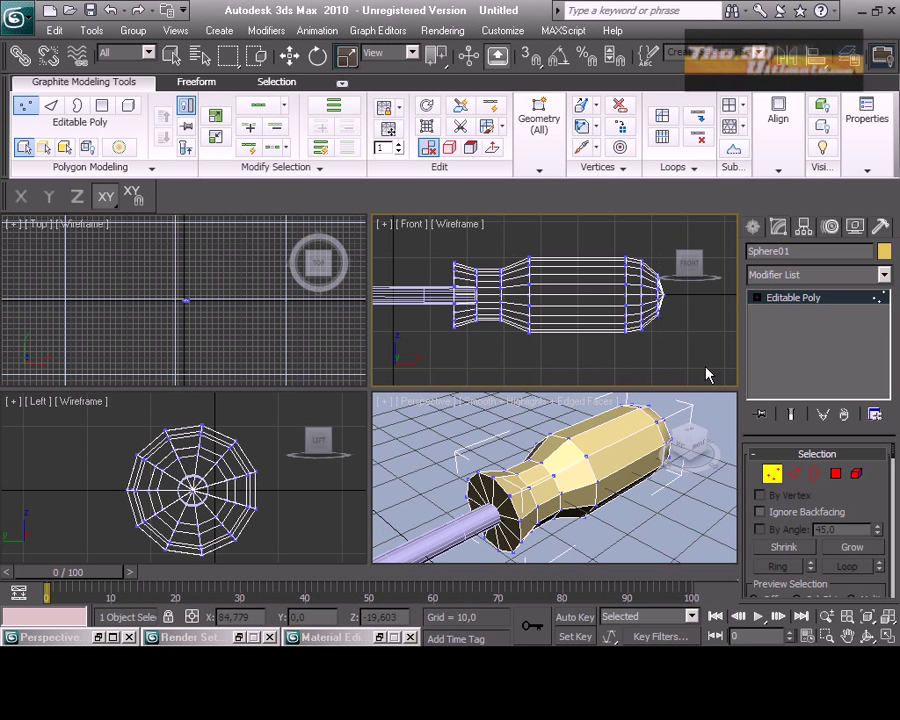
{"action": "left_click_drag", "start_coordinate": [705, 372], "coordinate": [525, 232]}
{"action": "left_click", "coordinate": [289, 56]}
{"action": "left_click_drag", "start_coordinate": [680, 297], "coordinate": [700, 297]}
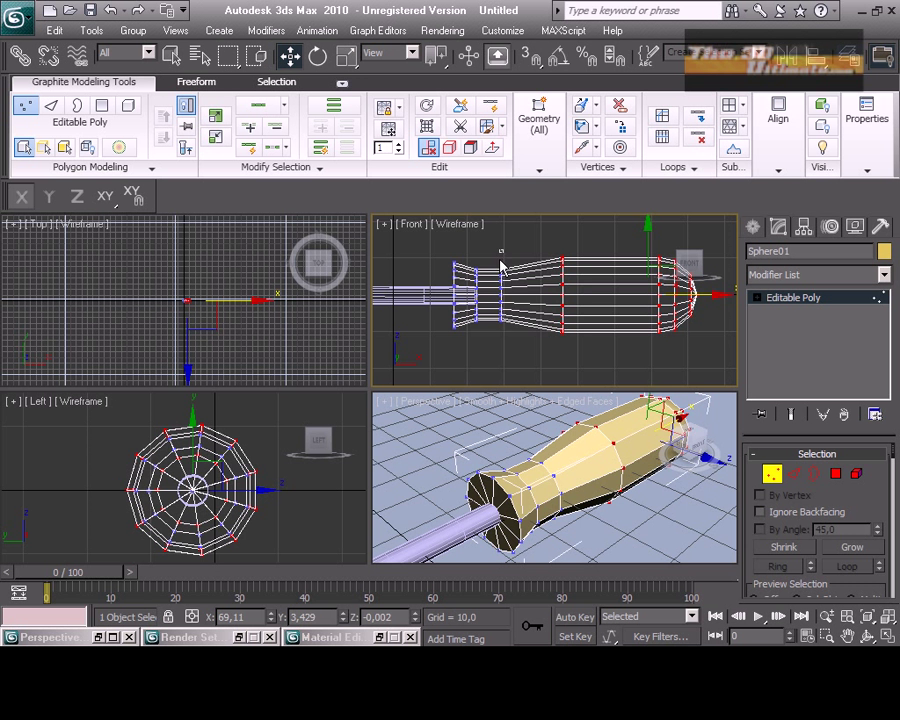
- Select the vertex loop near the shaft end and scale it up into a collar
{"action": "left_click_drag", "start_coordinate": [500, 261], "coordinate": [508, 348]}
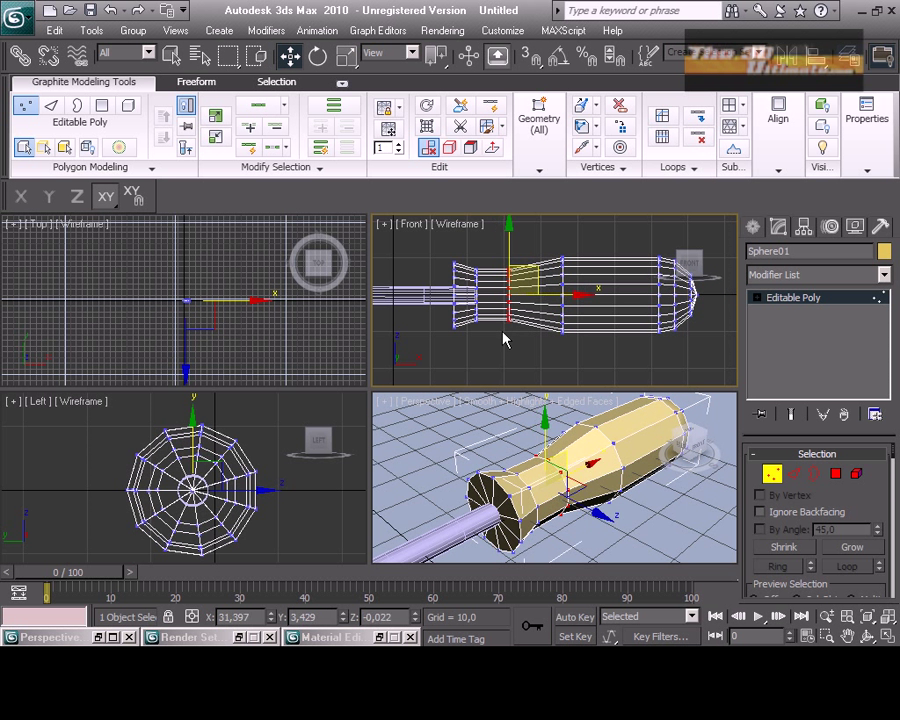
{"action": "left_click", "coordinate": [502, 337]}
{"action": "key", "text": "alt+w"}
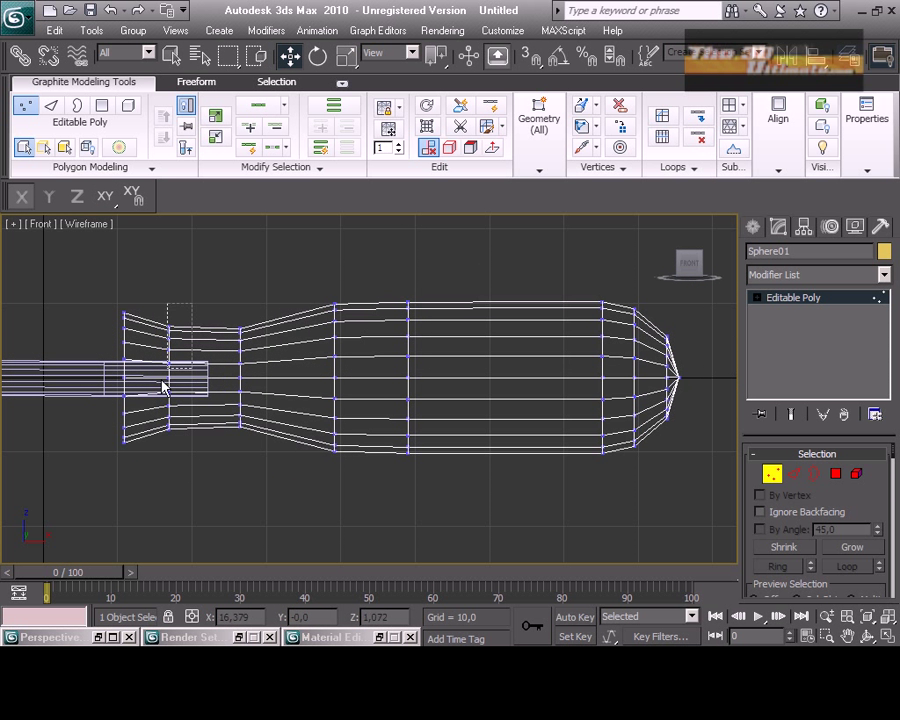
{"action": "left_click_drag", "start_coordinate": [165, 388], "coordinate": [140, 474]}
{"action": "left_click", "coordinate": [886, 637]}
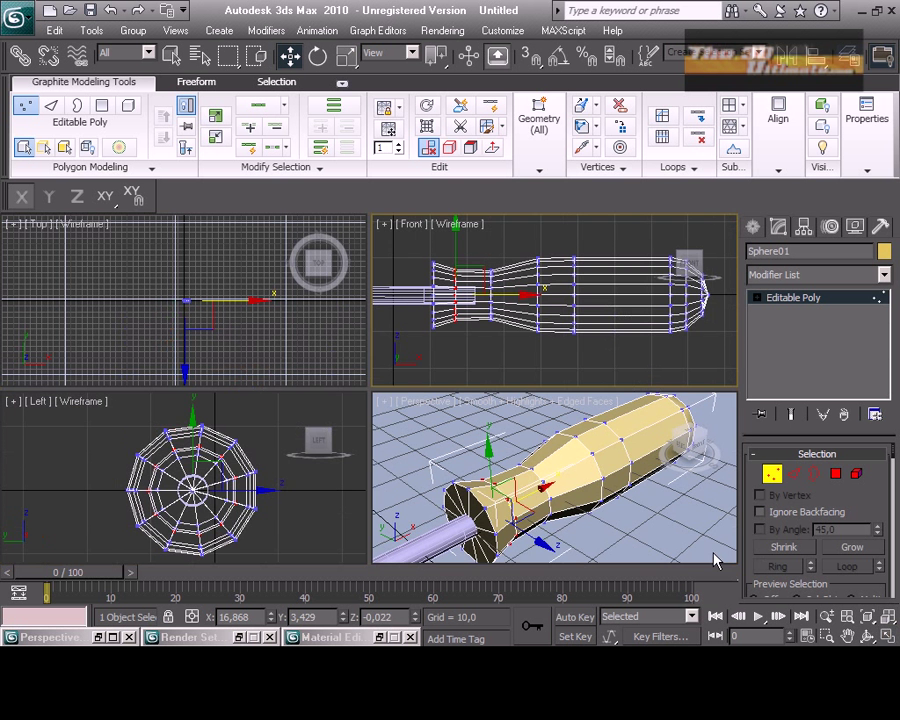
{"action": "left_click", "coordinate": [886, 637]}
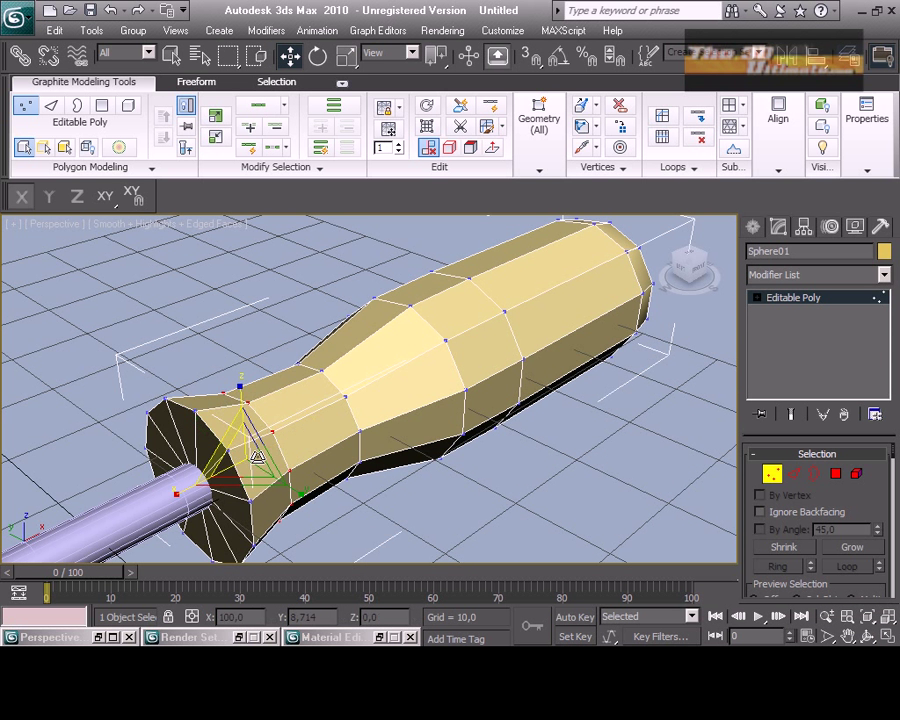
{"action": "key", "text": "r"}
{"action": "left_click_drag", "start_coordinate": [256, 457], "coordinate": [250, 430]}
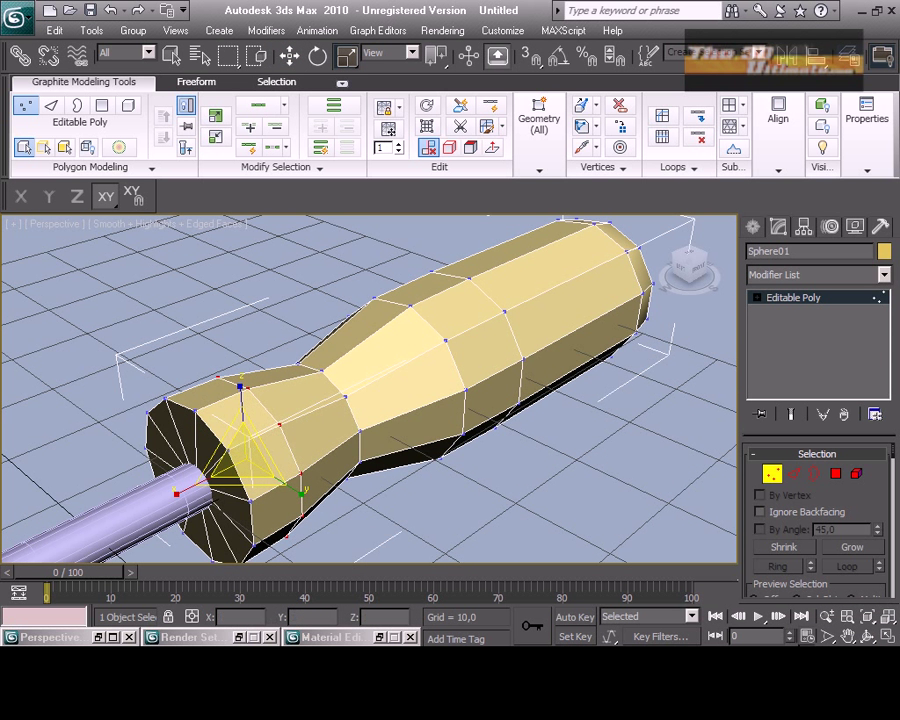
- Slide the next two vertex loops along the handle toward the shaft end
{"action": "left_click", "coordinate": [886, 637]}
{"action": "right_click", "coordinate": [480, 334]}
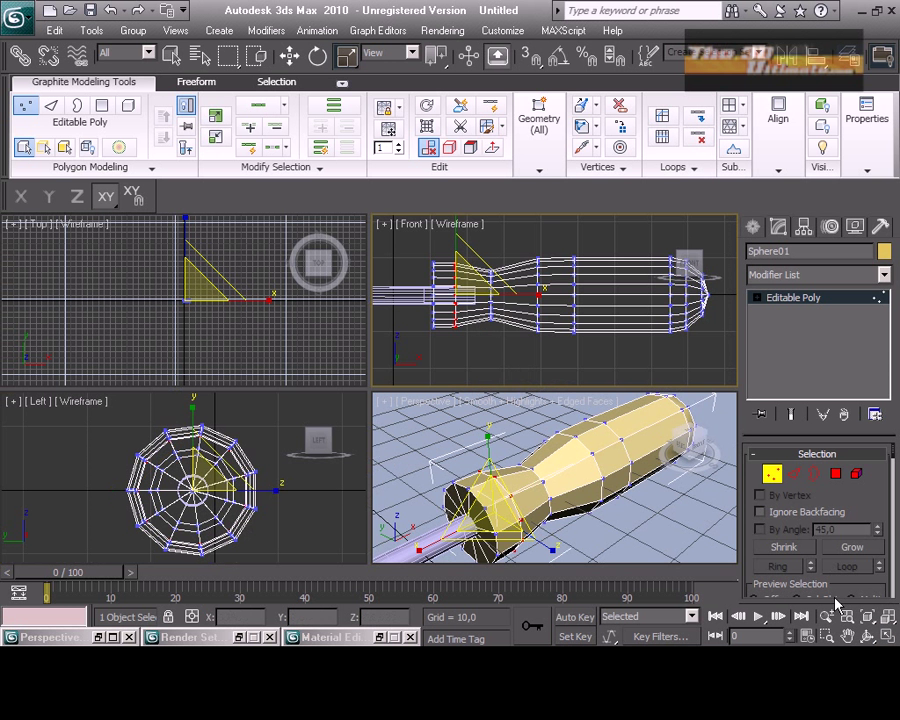
{"action": "left_click", "coordinate": [886, 637]}
{"action": "left_click_drag", "start_coordinate": [229, 302], "coordinate": [257, 436]}
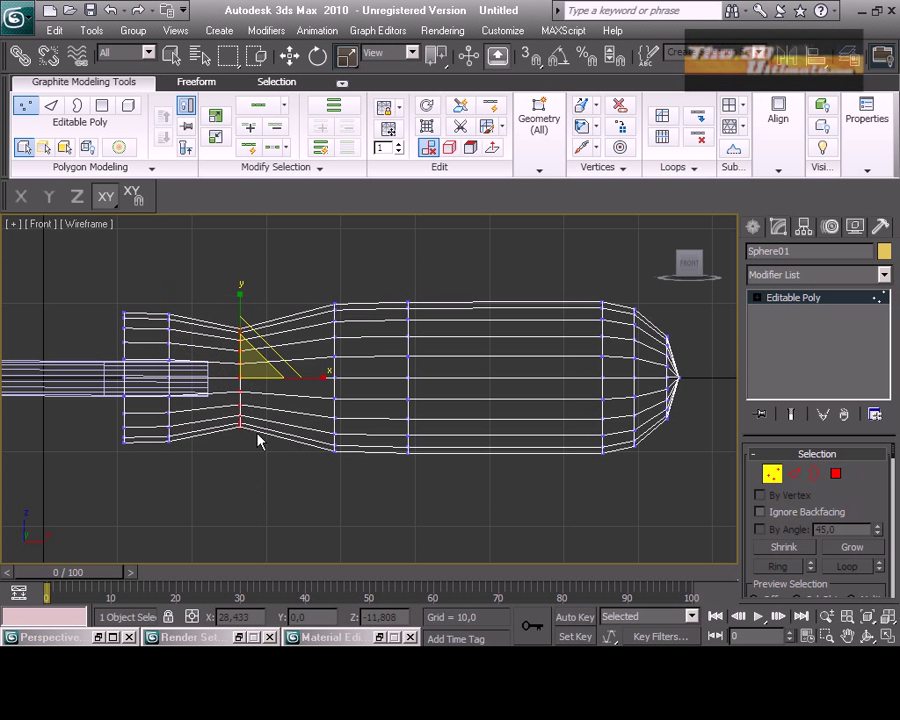
{"action": "key", "text": "w"}
{"action": "left_click_drag", "start_coordinate": [287, 380], "coordinate": [247, 378]}
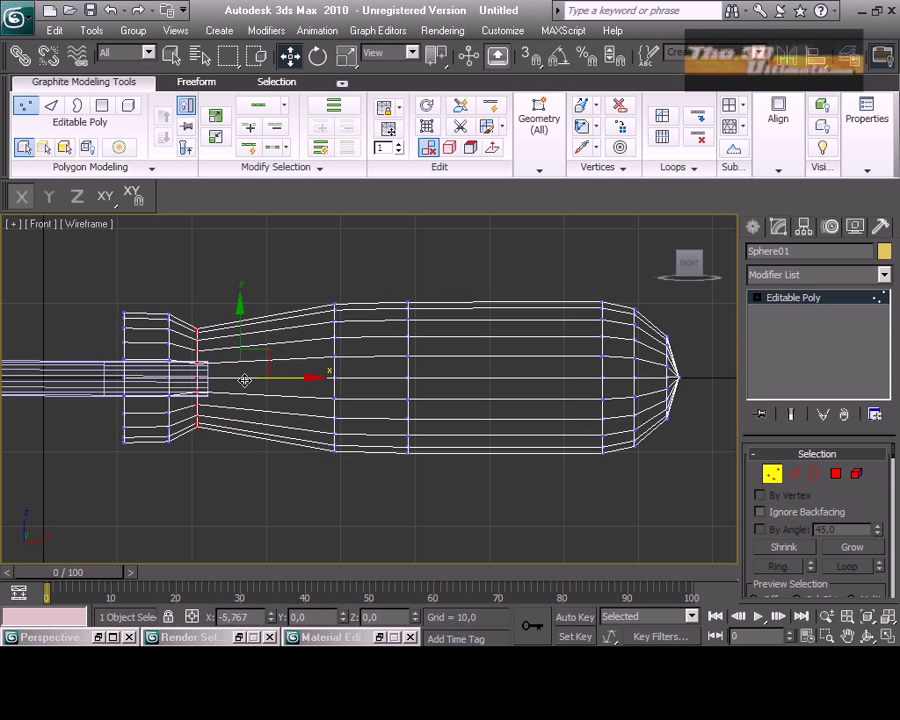
{"action": "left_click_drag", "start_coordinate": [318, 285], "coordinate": [358, 462]}
{"action": "left_click_drag", "start_coordinate": [382, 383], "coordinate": [307, 379]}
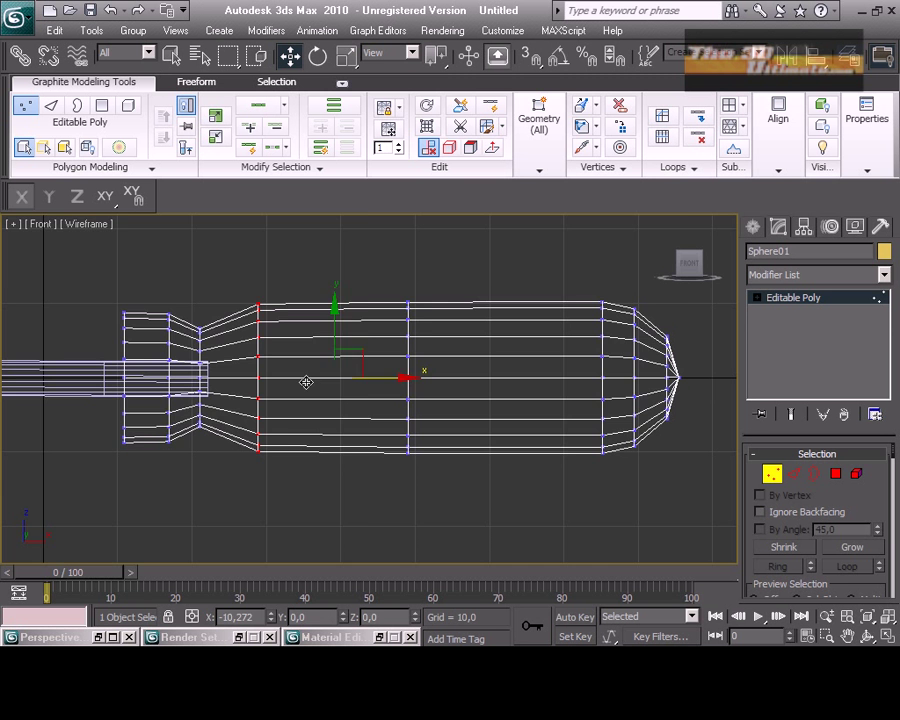
- Uniformly scale down the neck loops to narrow the handle behind the collar
{"action": "left_click", "coordinate": [886, 637]}
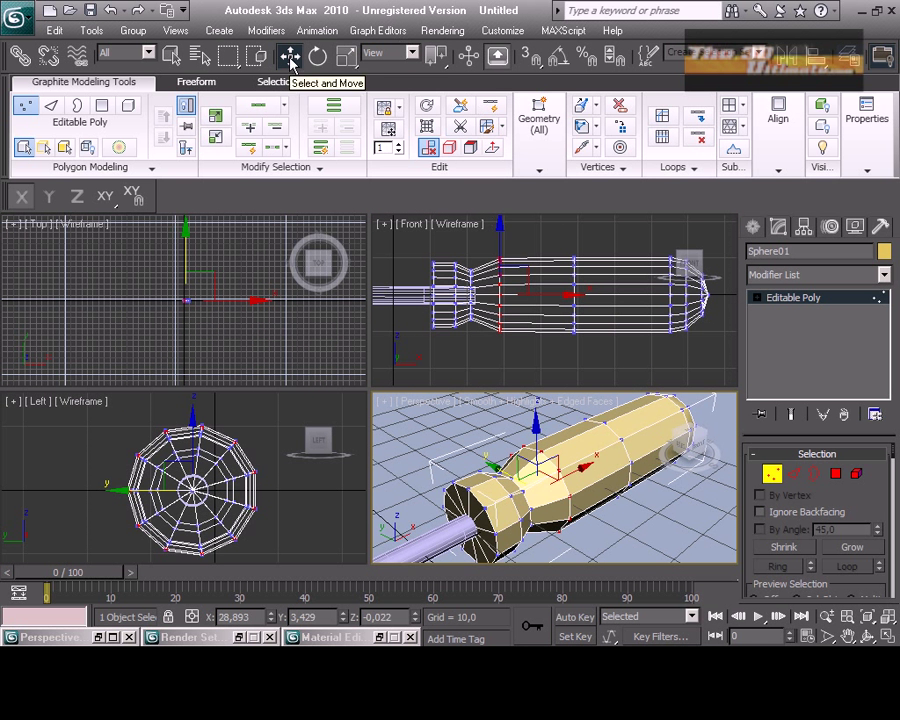
{"action": "left_click", "coordinate": [347, 56]}
{"action": "left_click_drag", "start_coordinate": [534, 496], "coordinate": [532, 563]}
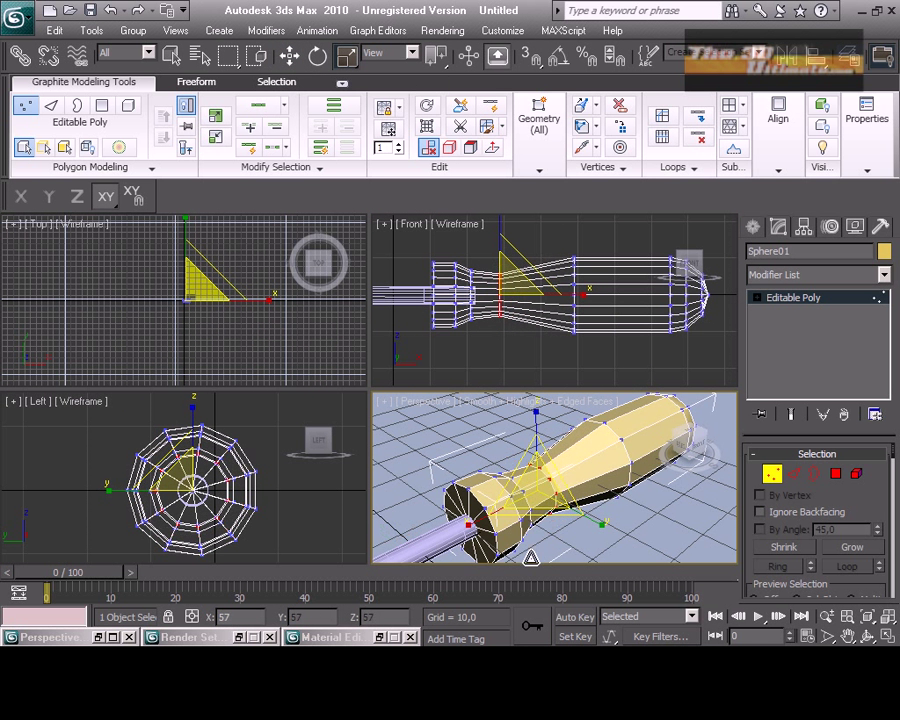
{"action": "left_click_drag", "start_coordinate": [462, 252], "coordinate": [480, 345]}
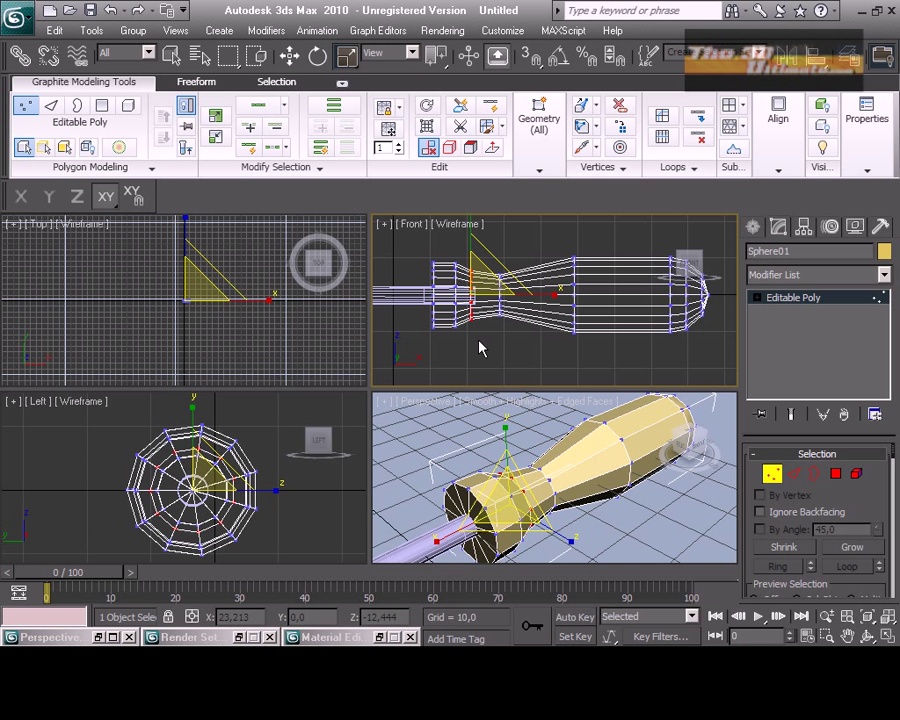
{"action": "right_click", "coordinate": [508, 502]}
{"action": "left_click_drag", "start_coordinate": [509, 507], "coordinate": [507, 514]}
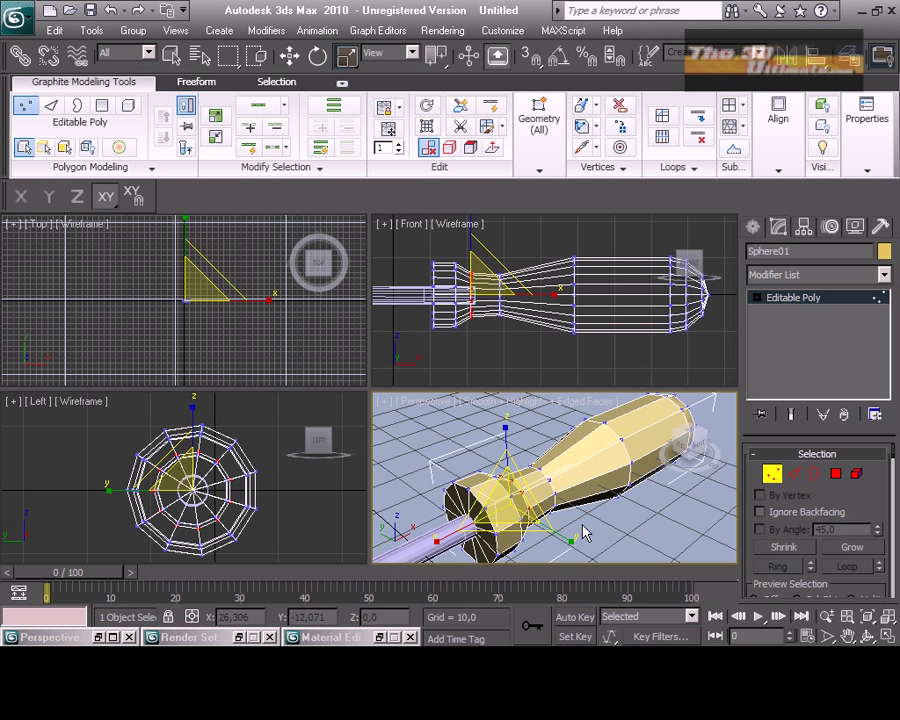
{"action": "left_click_drag", "start_coordinate": [428, 243], "coordinate": [460, 354]}
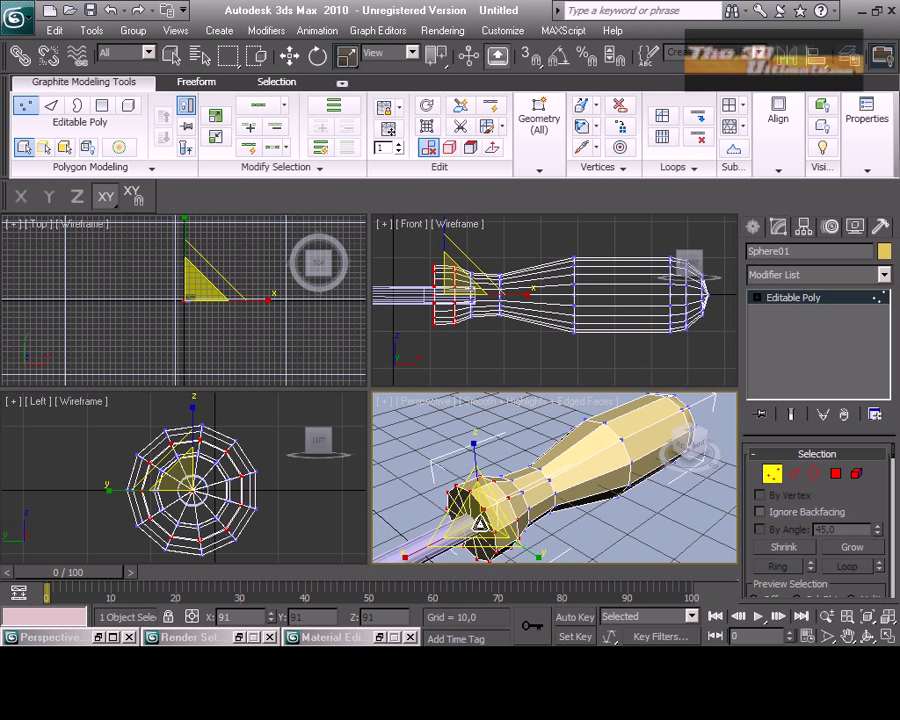
- Insert a new edge loop partway along the screwdriver handle
{"action": "left_click", "coordinate": [530, 320]}
{"action": "left_click", "coordinate": [461, 107]}
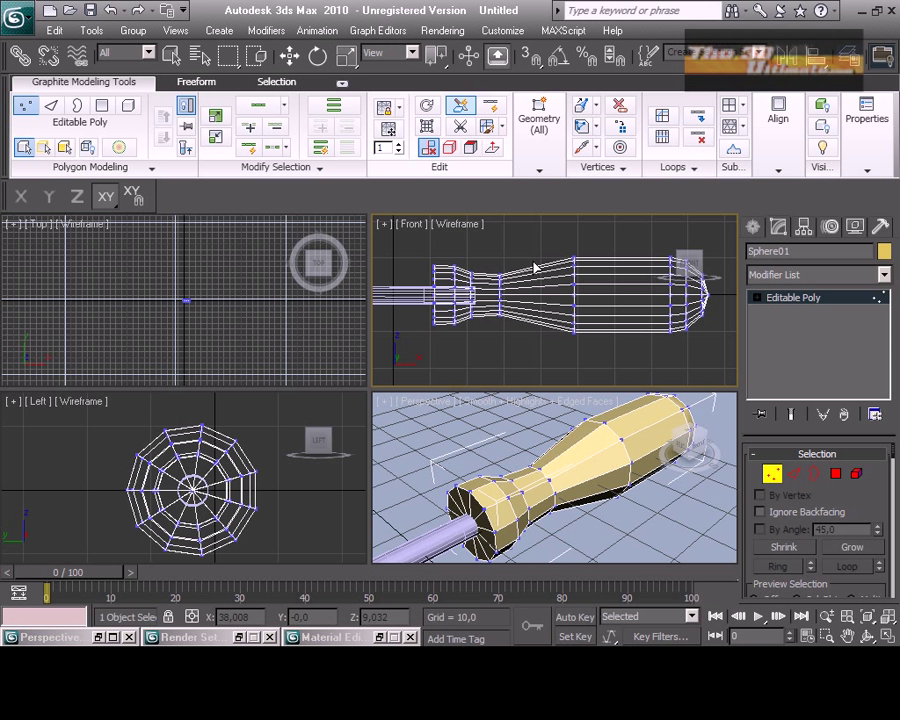
{"action": "left_click", "coordinate": [536, 272]}
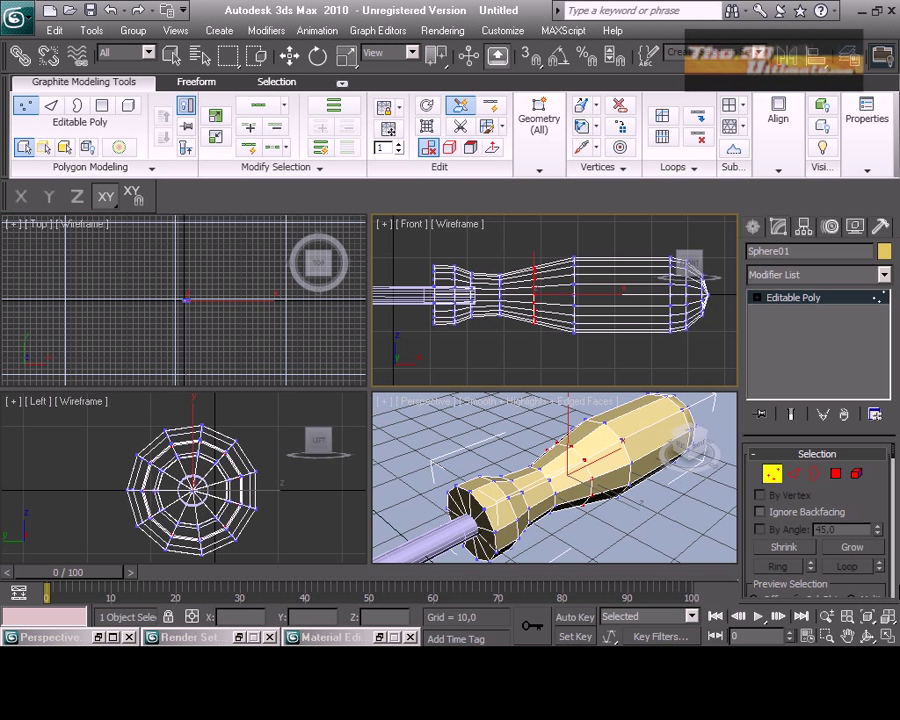
{"action": "left_click", "coordinate": [887, 620]}
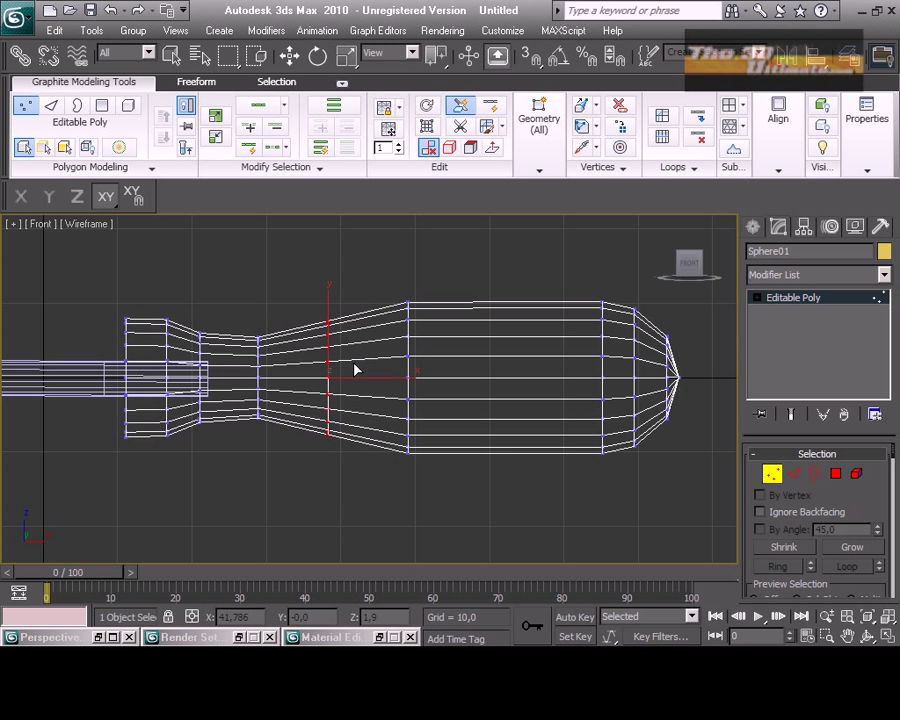
- Scale down the new edge loop and slide it toward the shaft end to narrow the handle
{"action": "key", "text": "alt+w"}
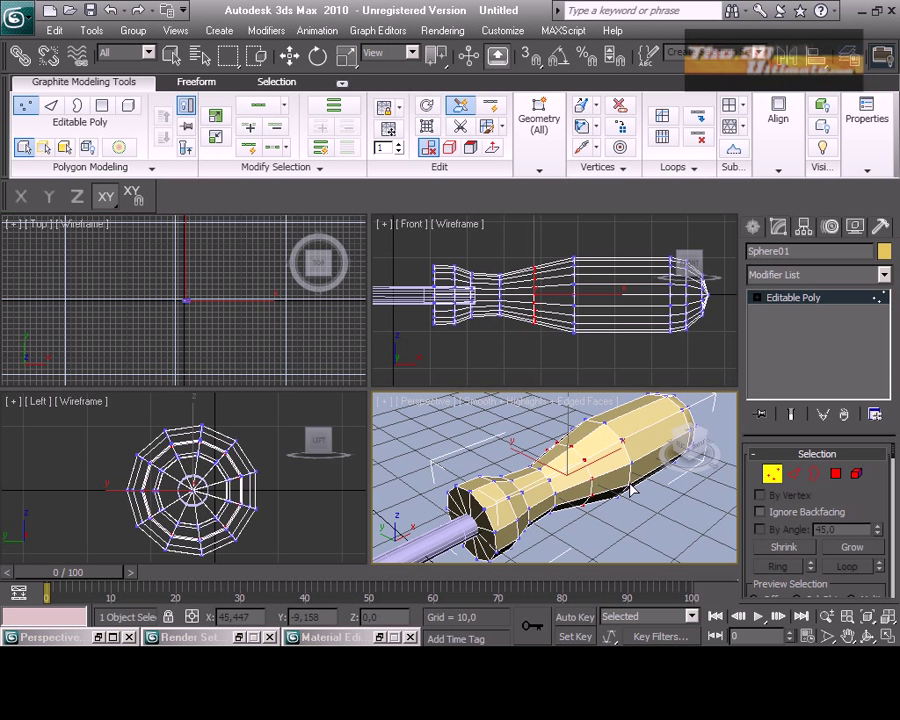
{"action": "key", "text": "r"}
{"action": "left_click_drag", "start_coordinate": [573, 488], "coordinate": [576, 516]}
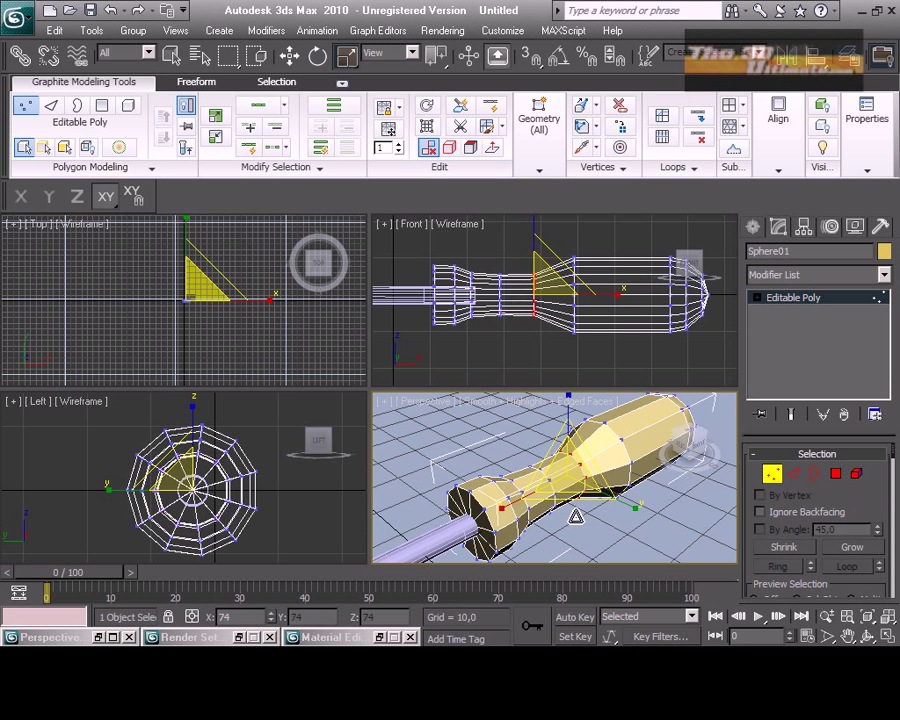
{"action": "key", "text": "w"}
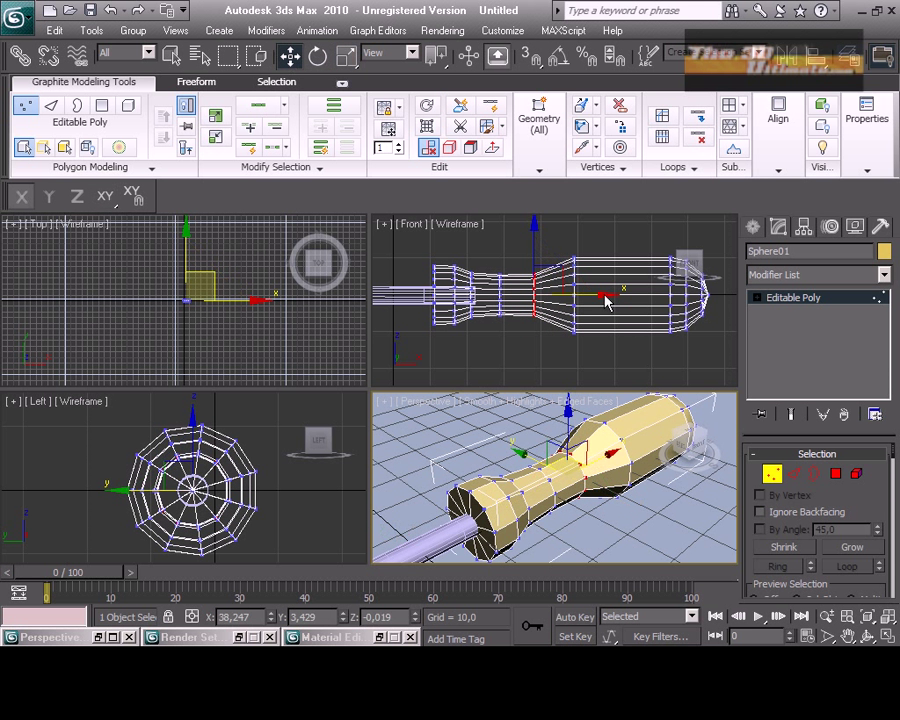
{"action": "left_click_drag", "start_coordinate": [598, 303], "coordinate": [528, 320]}
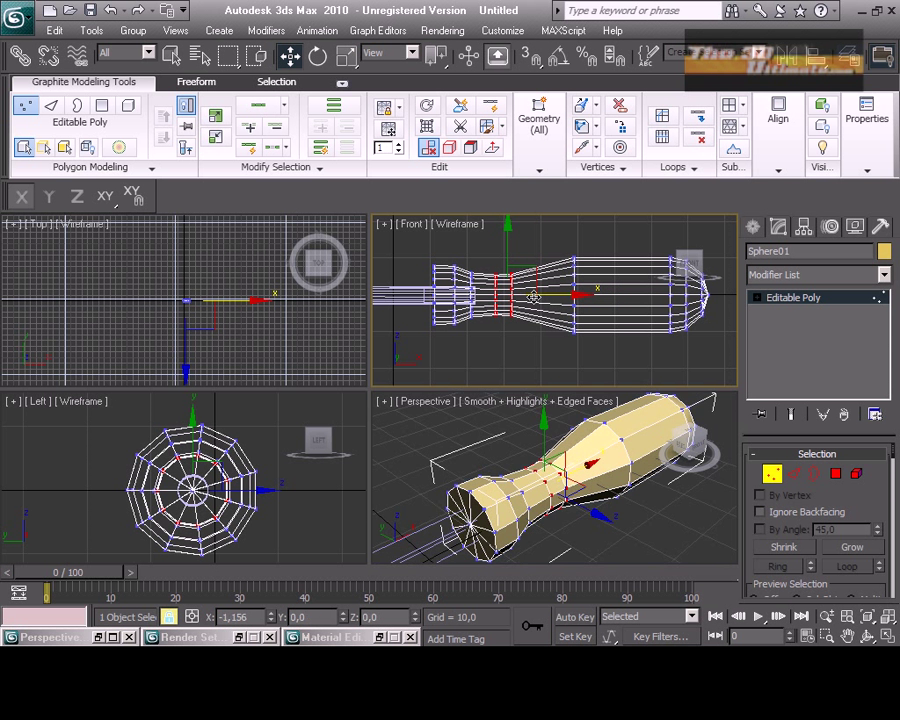
- Slide the loop where the handle widens toward the shaft and rescale it slightly
{"action": "left_click_drag", "start_coordinate": [545, 296], "coordinate": [527, 297], "text": "shift"}
{"action": "left_click", "coordinate": [574, 275]}
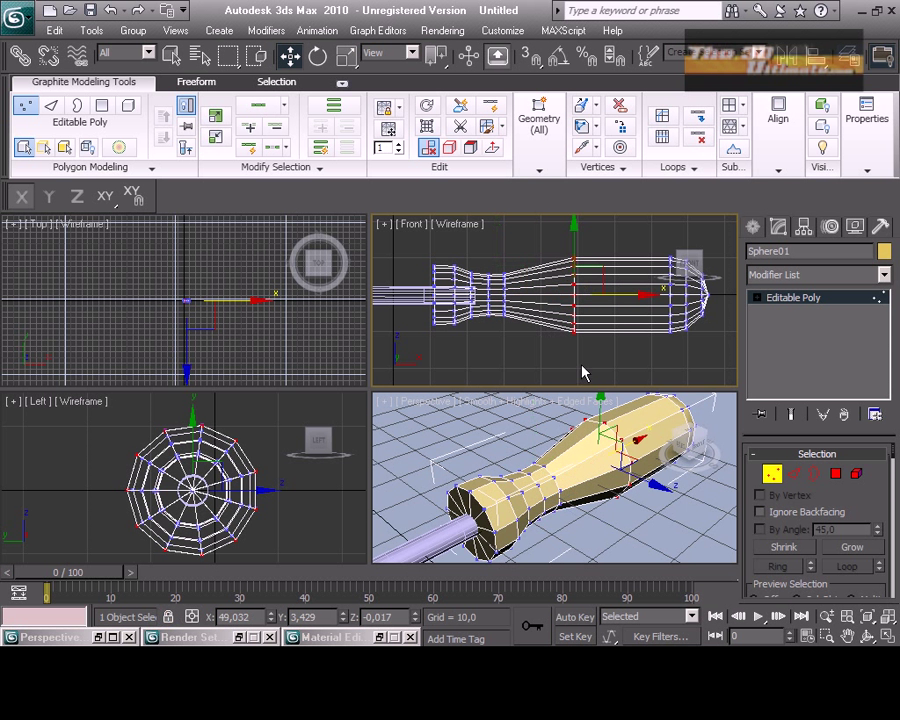
{"action": "left_click_drag", "start_coordinate": [617, 295], "coordinate": [576, 296]}
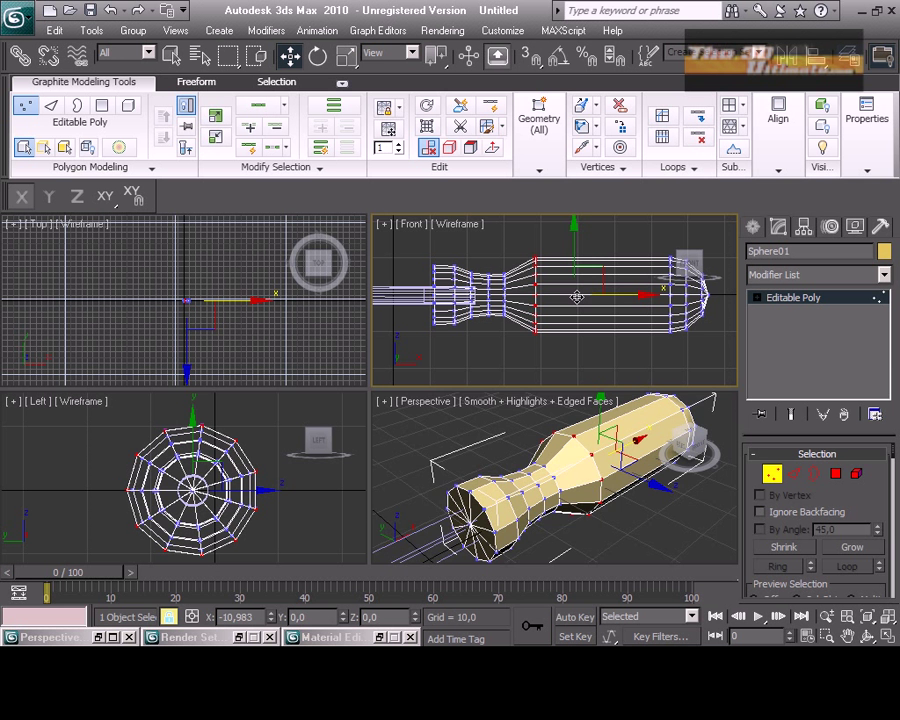
{"action": "middle_click_drag", "start_coordinate": [576, 470], "coordinate": [623, 395], "text": "alt"}
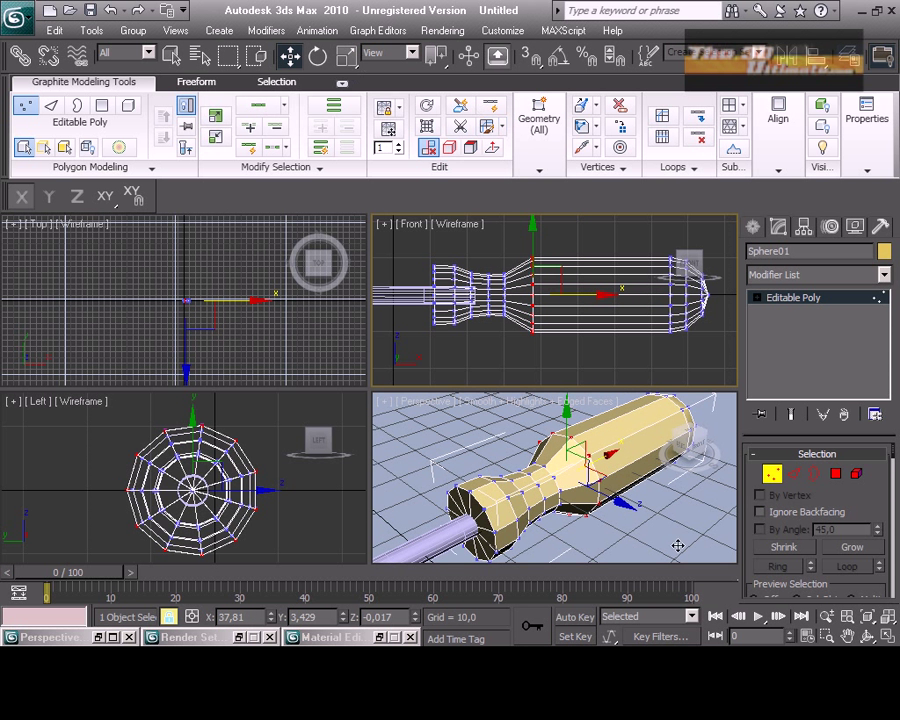
{"action": "key", "text": "r"}
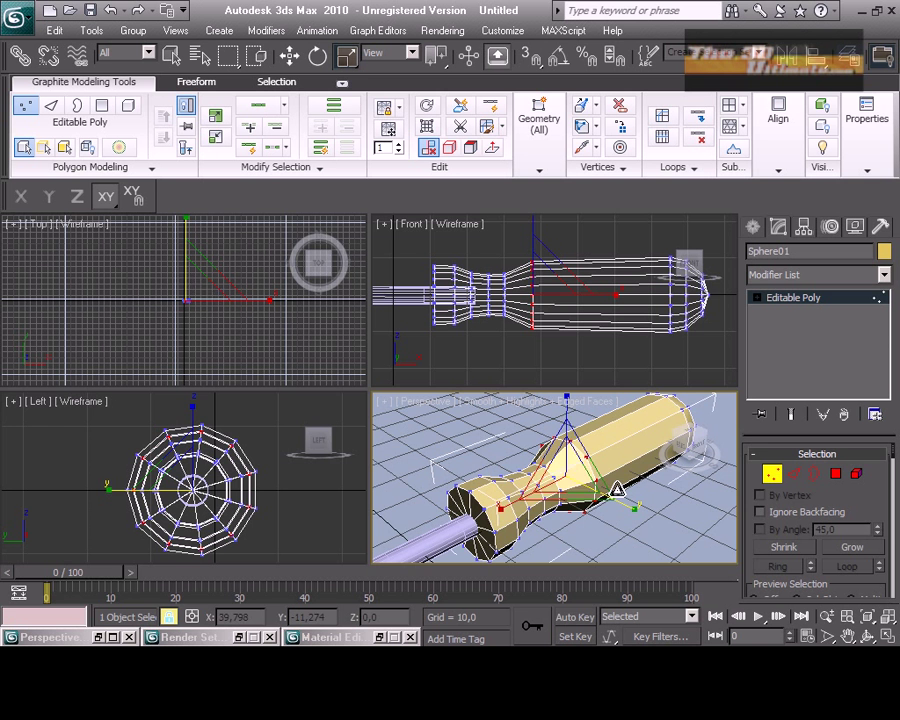
{"action": "left_click_drag", "start_coordinate": [566, 490], "coordinate": [617, 456]}
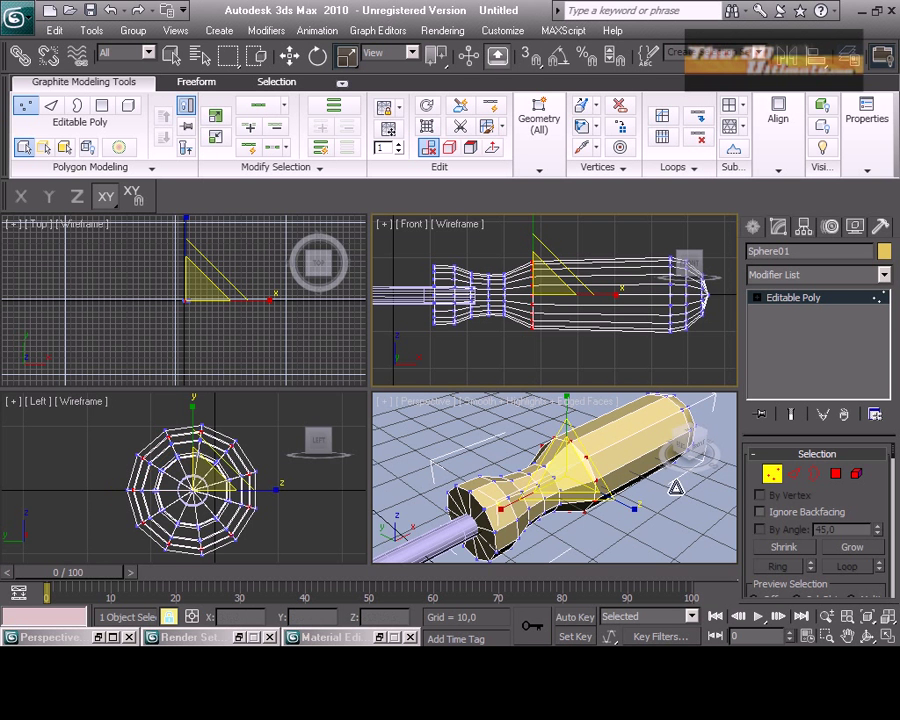
- Toggle out of the maximized Front view and maximize the Perspective view instead
{"action": "left_click", "coordinate": [888, 637]}
{"action": "left_click", "coordinate": [888, 637]}
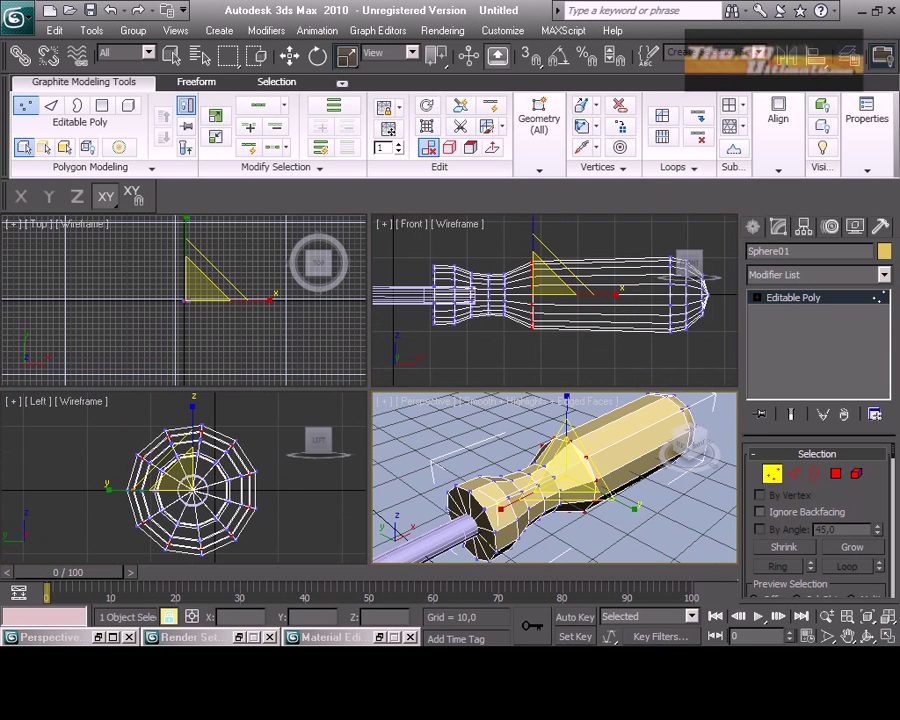
{"action": "left_click", "coordinate": [880, 637]}
{"action": "scroll", "coordinate": [378, 397], "scroll_direction": "down", "scroll_amount": 5}
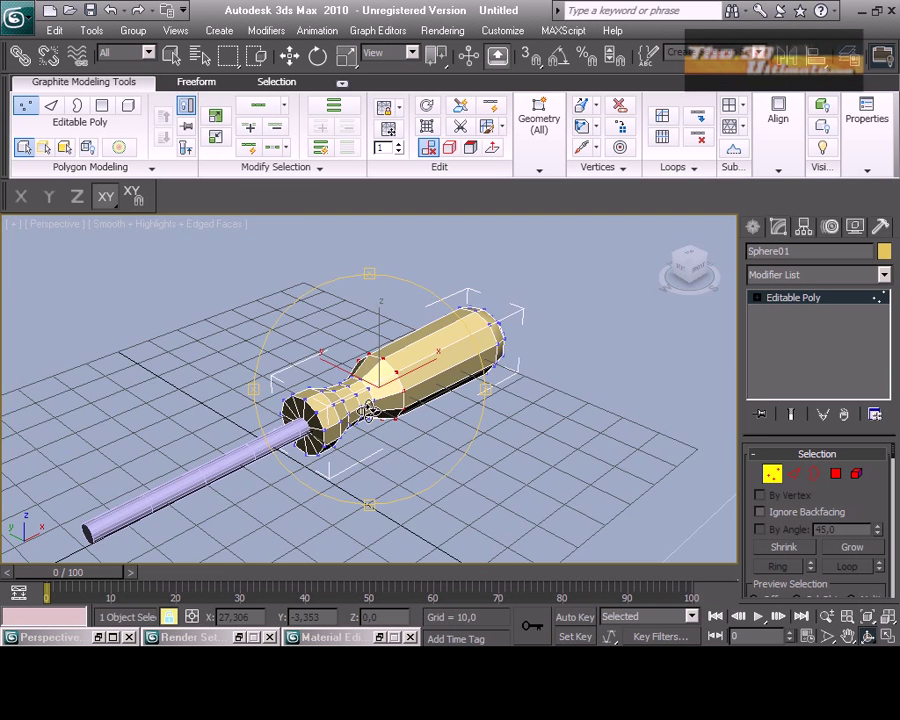
- Rename the extracted curve to 'path' and confirm
{"action": "middle_click_drag", "start_coordinate": [378, 397], "coordinate": [360, 445], "text": "alt"}
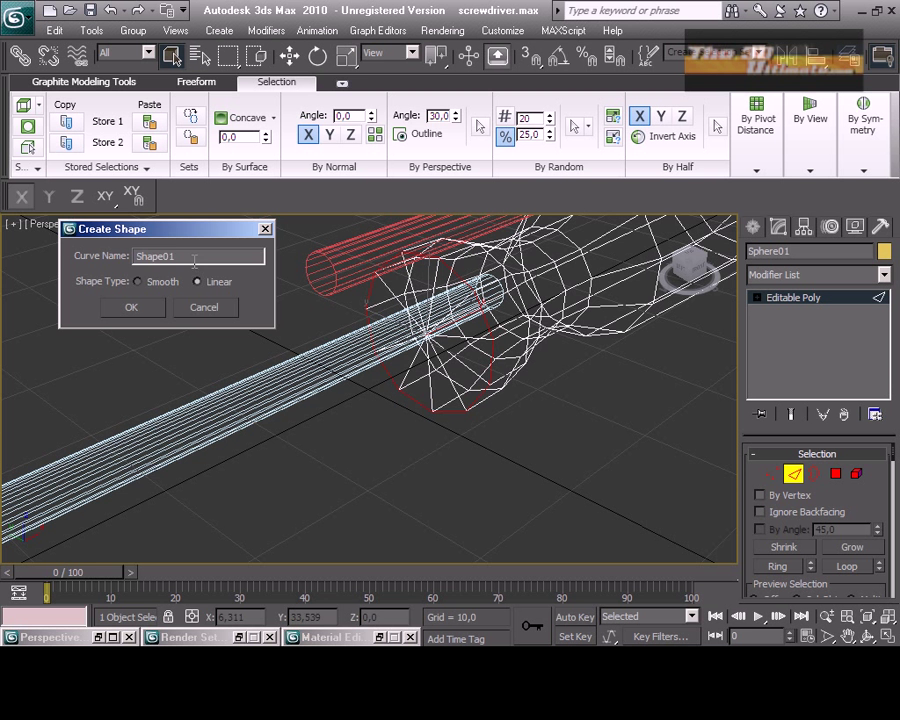
{"action": "left_click_drag", "start_coordinate": [194, 261], "coordinate": [127, 262]}
{"action": "type", "text": "ath"}
{"action": "left_click", "coordinate": [130, 306]}
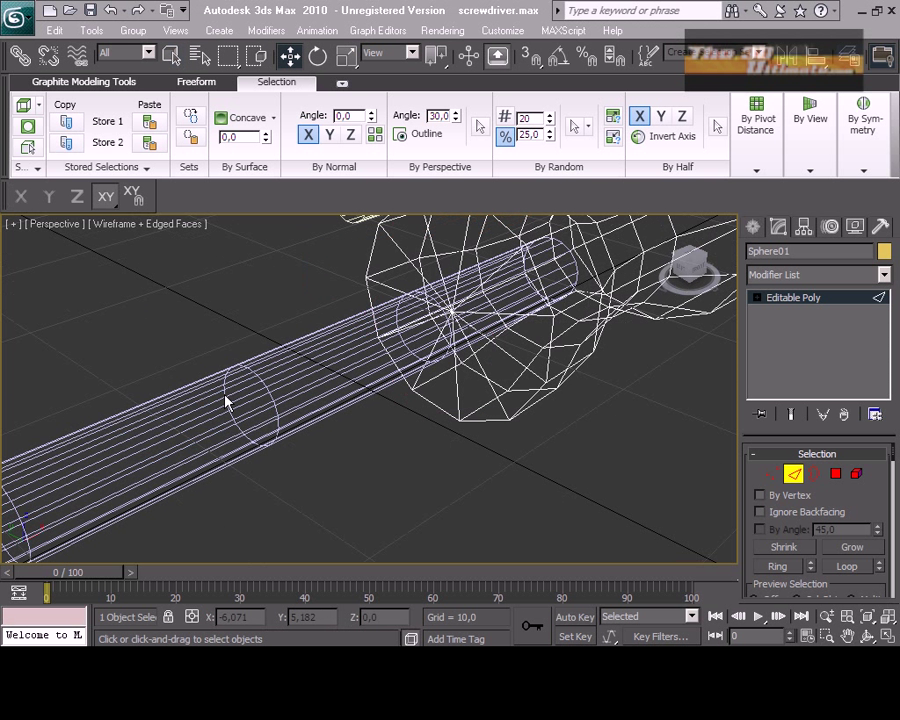
- Select a vertex loop on the handle and Create Shape from it named 'path'
{"action": "left_click", "coordinate": [546, 340]}
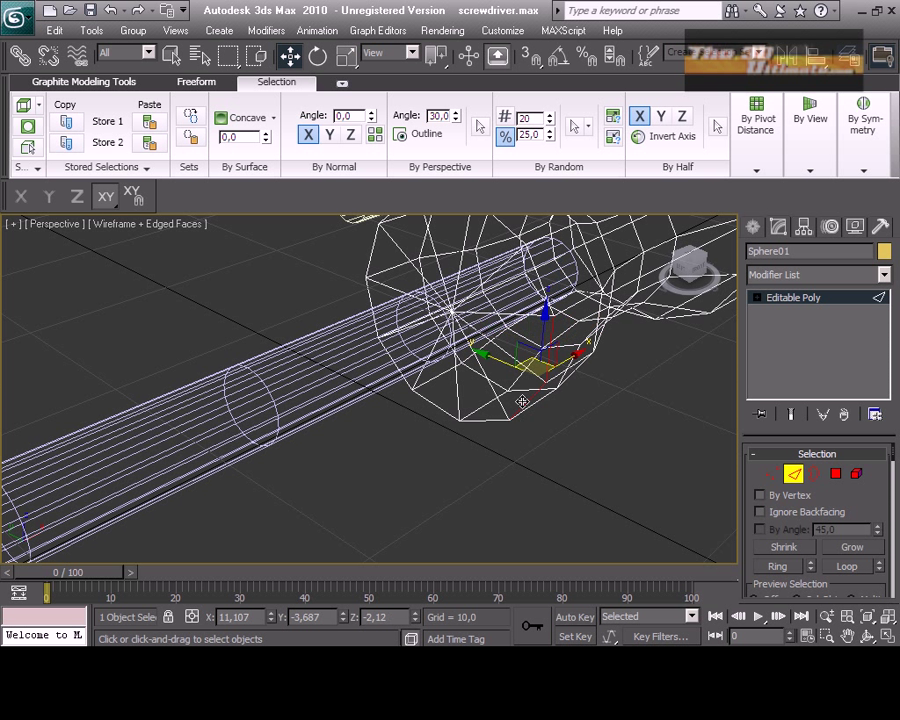
{"action": "left_click_drag", "start_coordinate": [485, 327], "coordinate": [395, 363]}
{"action": "key", "text": "ctrl+z"}
{"action": "key", "text": "ctrl+z"}
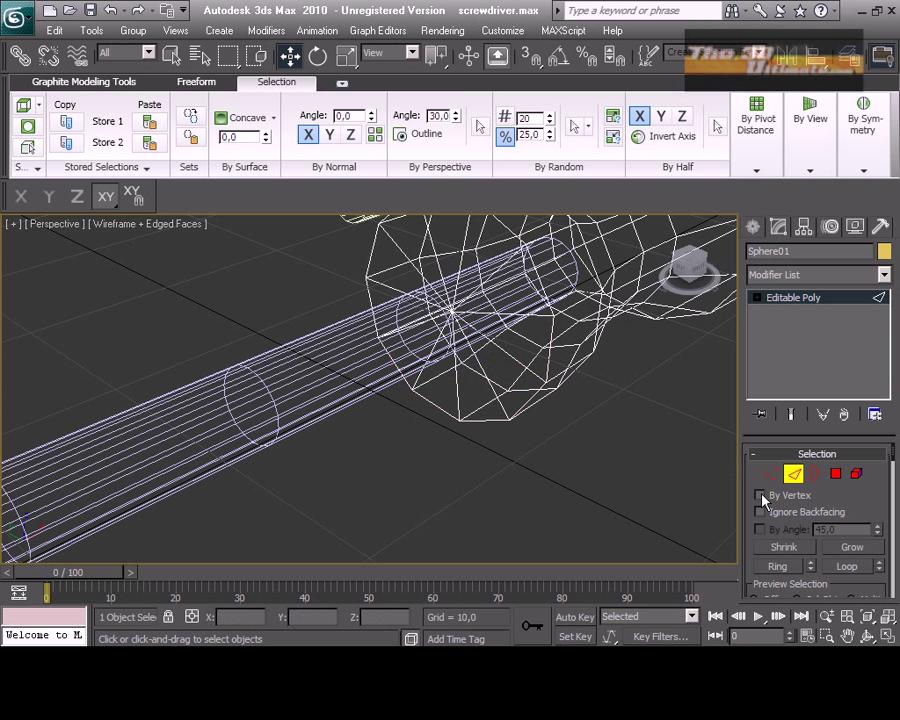
{"action": "left_click", "coordinate": [546, 340]}
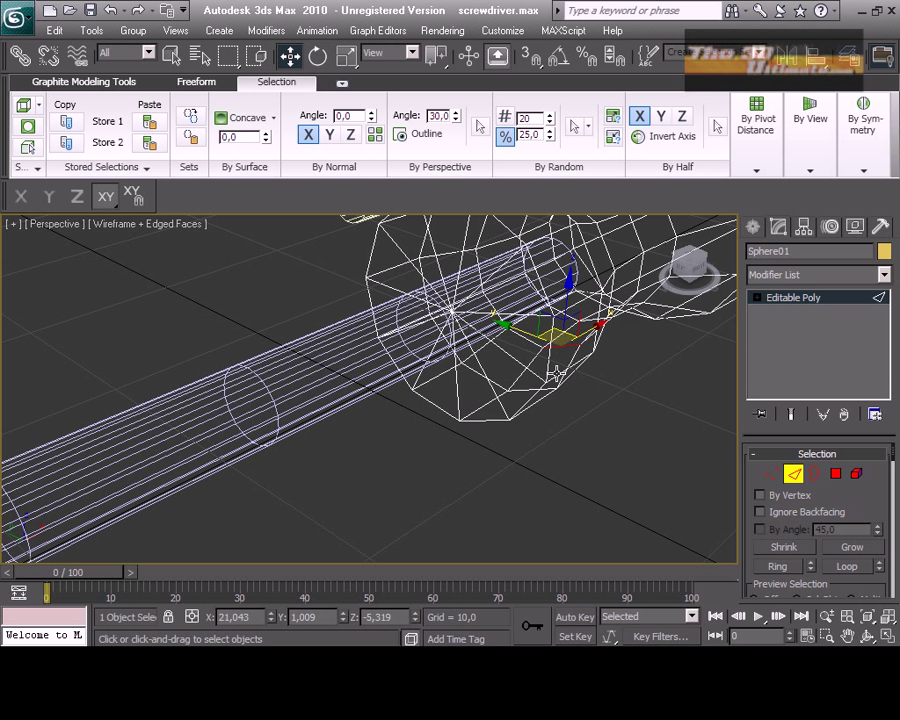
{"action": "left_click", "coordinate": [866, 567]}
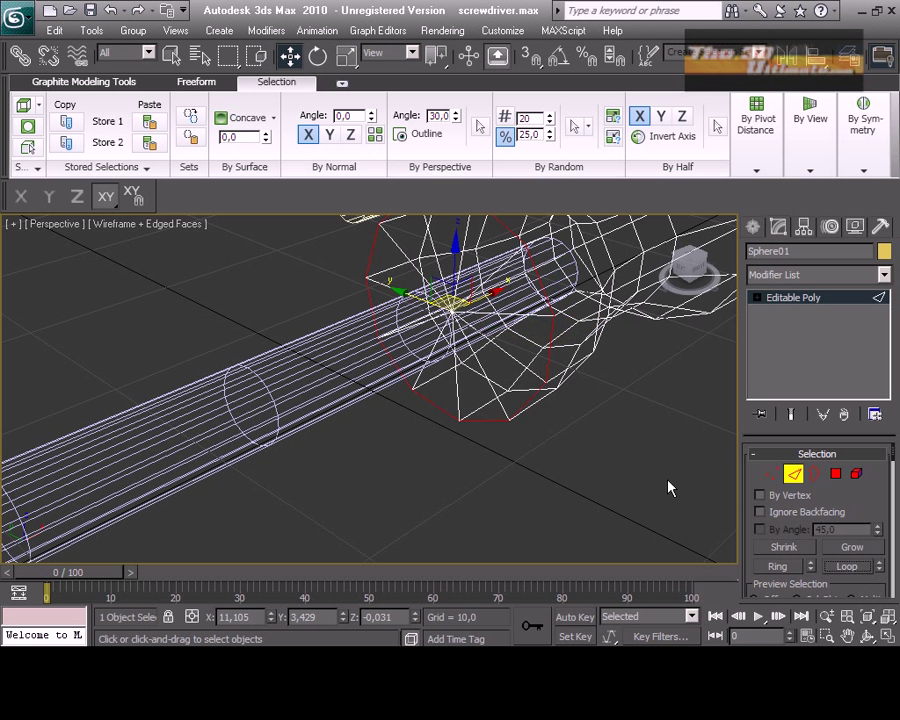
{"action": "right_click", "coordinate": [546, 368]}
{"action": "left_click", "coordinate": [495, 530]}
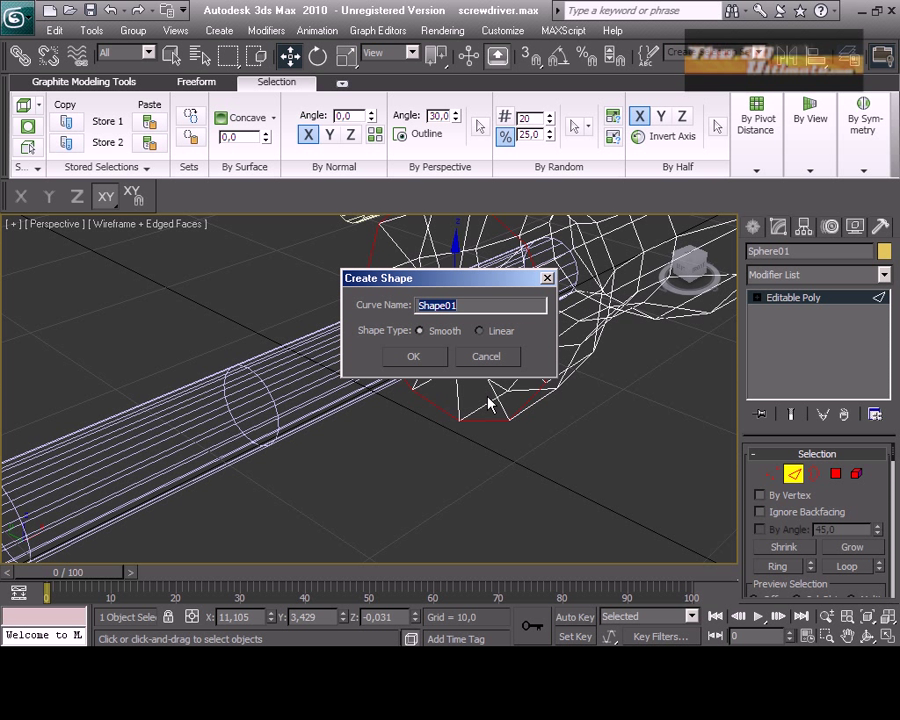
{"action": "type", "text": "path"}
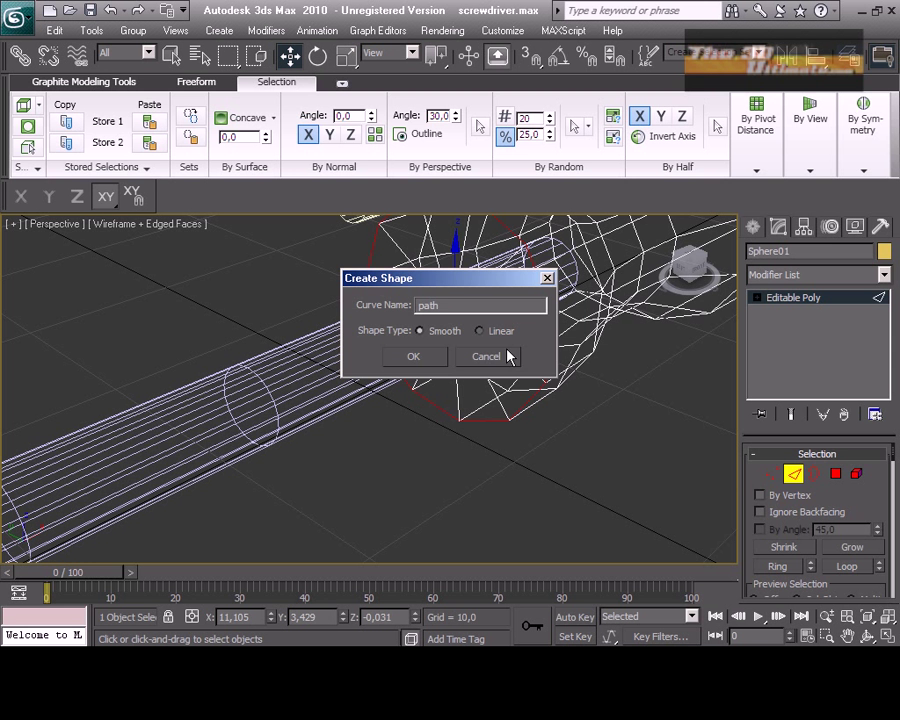
{"action": "left_click", "coordinate": [413, 357]}
- Switch to Standard Primitives and maximize the Left viewport
{"action": "left_click", "coordinate": [754, 228]}
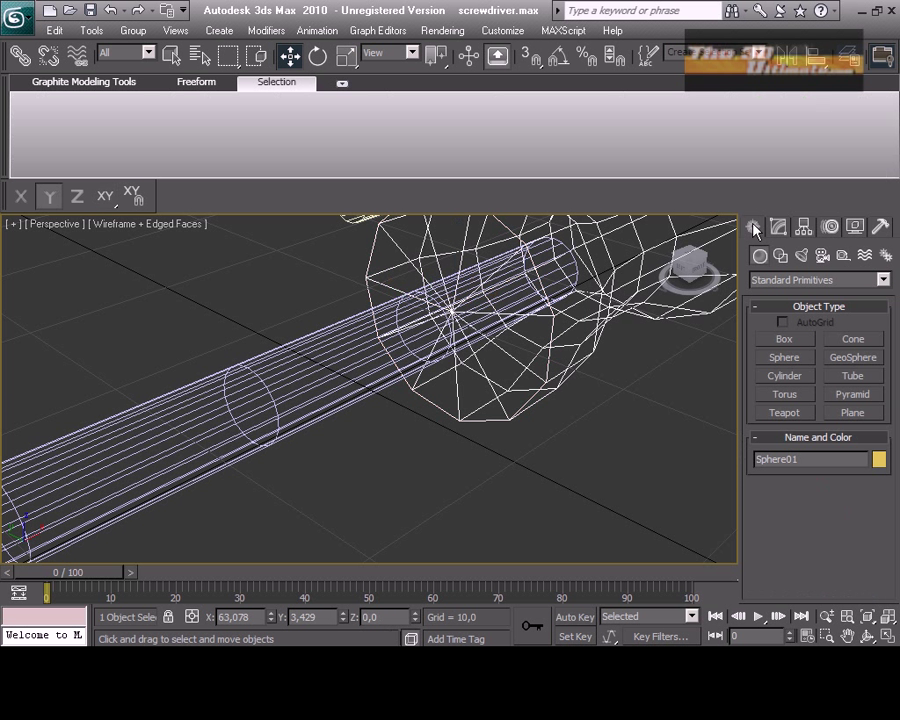
{"action": "left_click", "coordinate": [886, 636]}
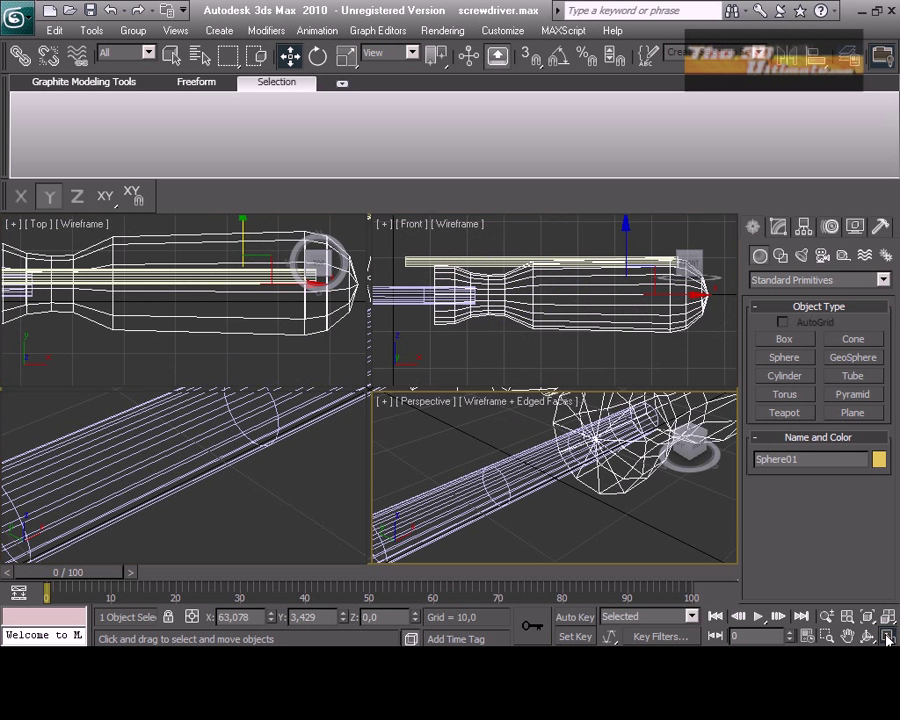
{"action": "right_click", "coordinate": [251, 414]}
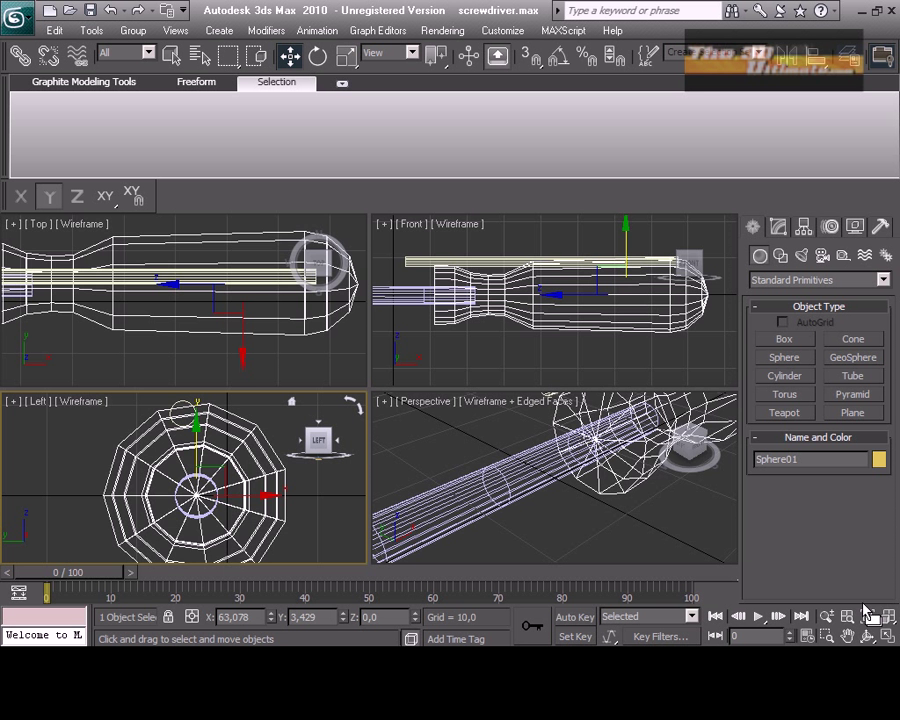
{"action": "left_click", "coordinate": [889, 638]}
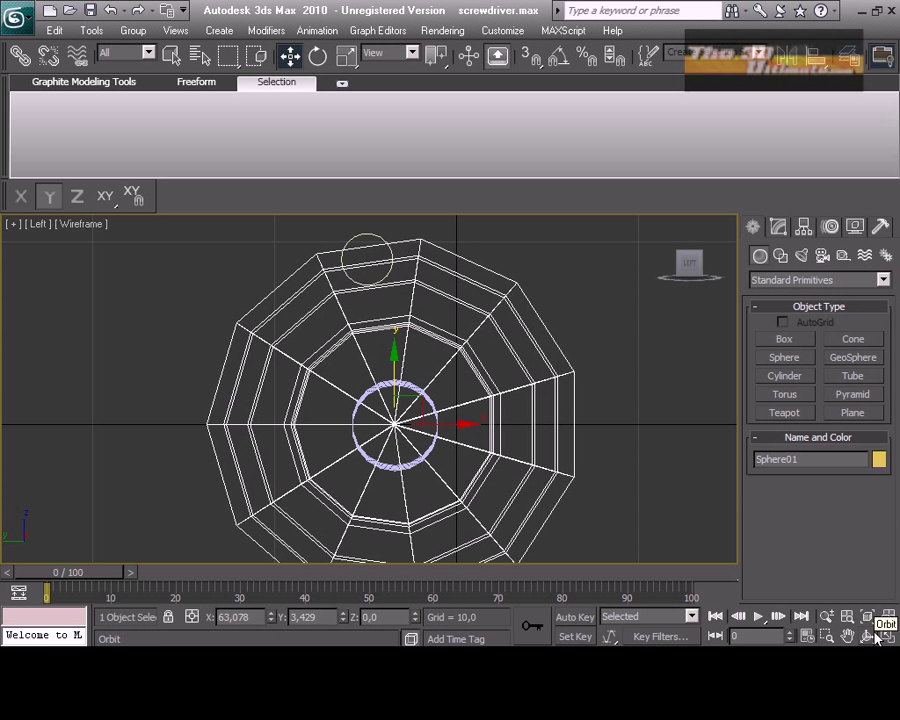
- Select Cylinder02 and confirm 'path' appears in the Select From Scene list
{"action": "left_click", "coordinate": [365, 240]}
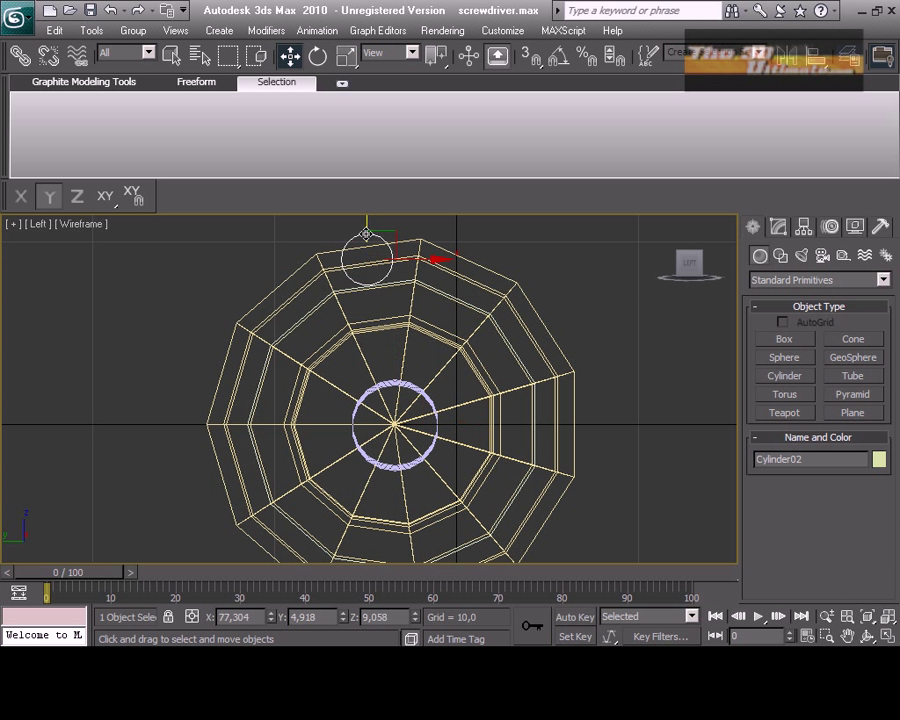
{"action": "left_click", "coordinate": [200, 56]}
{"action": "left_click", "coordinate": [110, 265]}
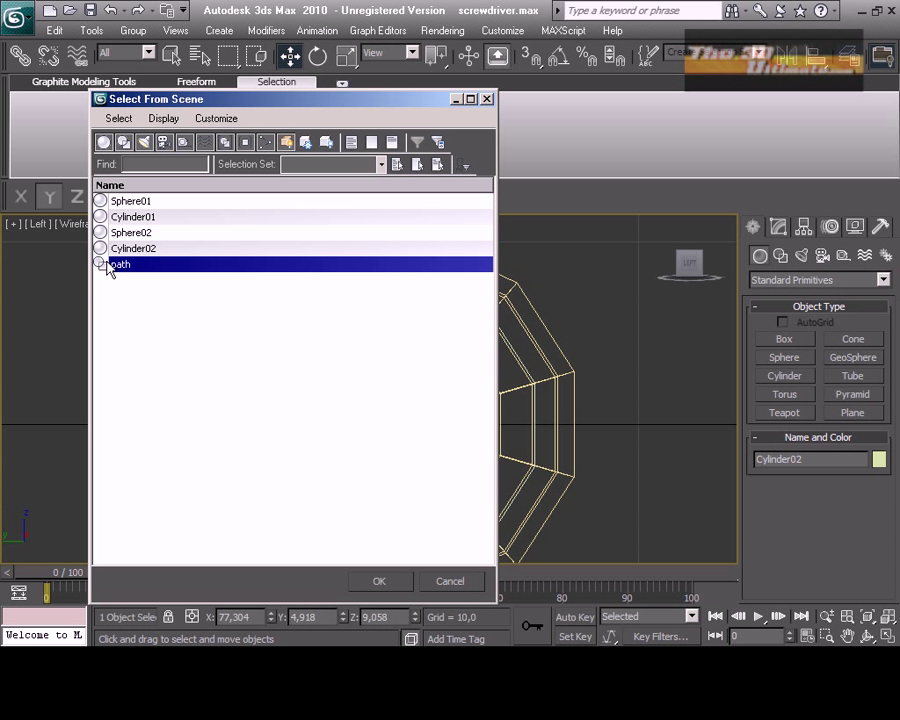
{"action": "left_click", "coordinate": [487, 101]}
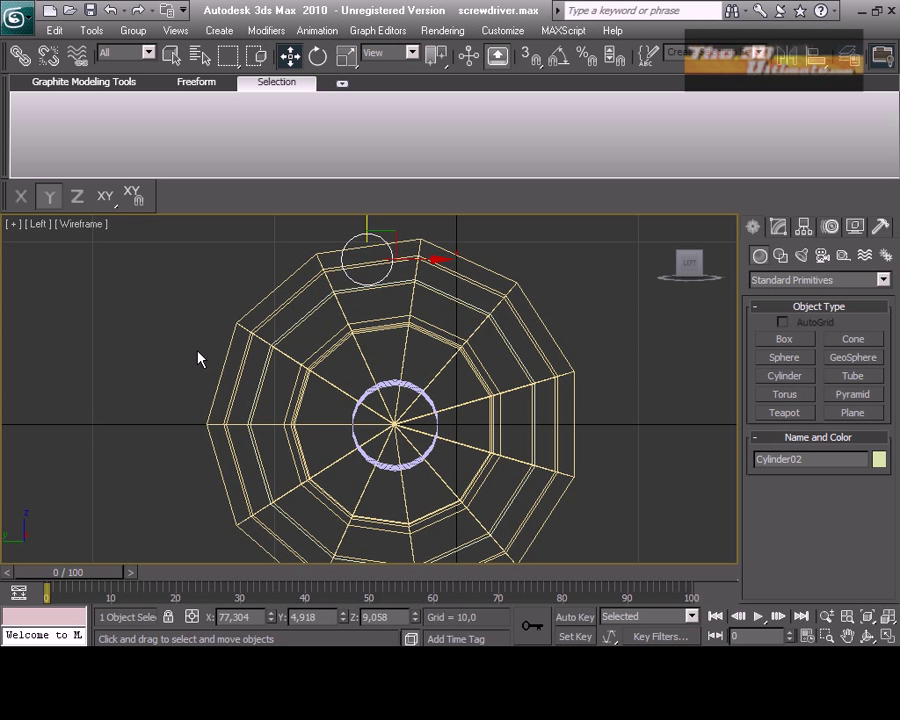
- Open the Spacing Tool and pick 'path' as the distribution curve
{"action": "key", "text": "shift+i"}
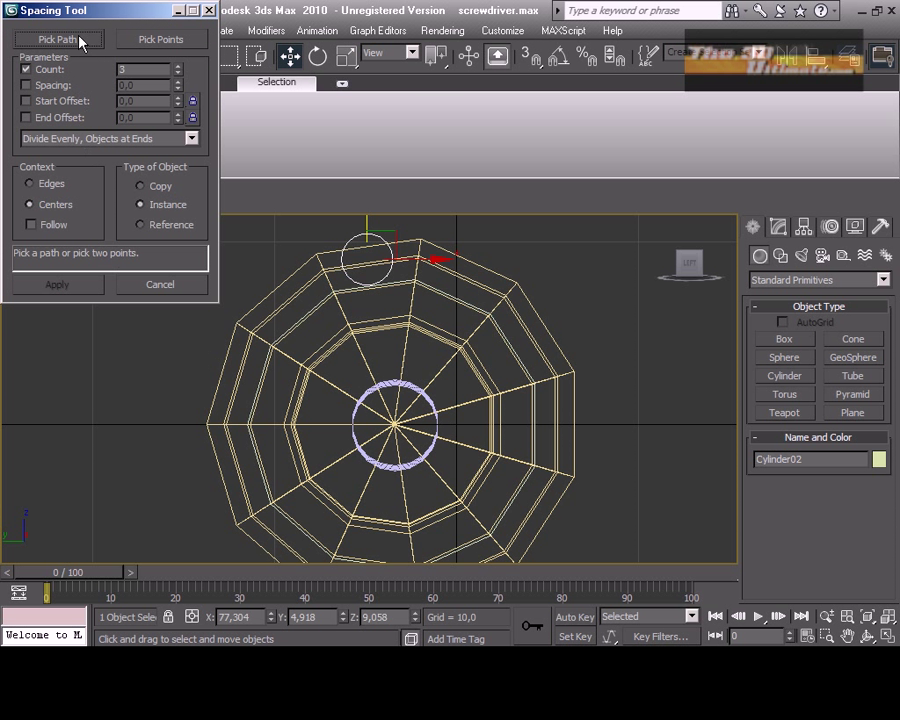
{"action": "left_click", "coordinate": [78, 40]}
{"action": "left_click", "coordinate": [200, 55]}
{"action": "left_click", "coordinate": [120, 200]}
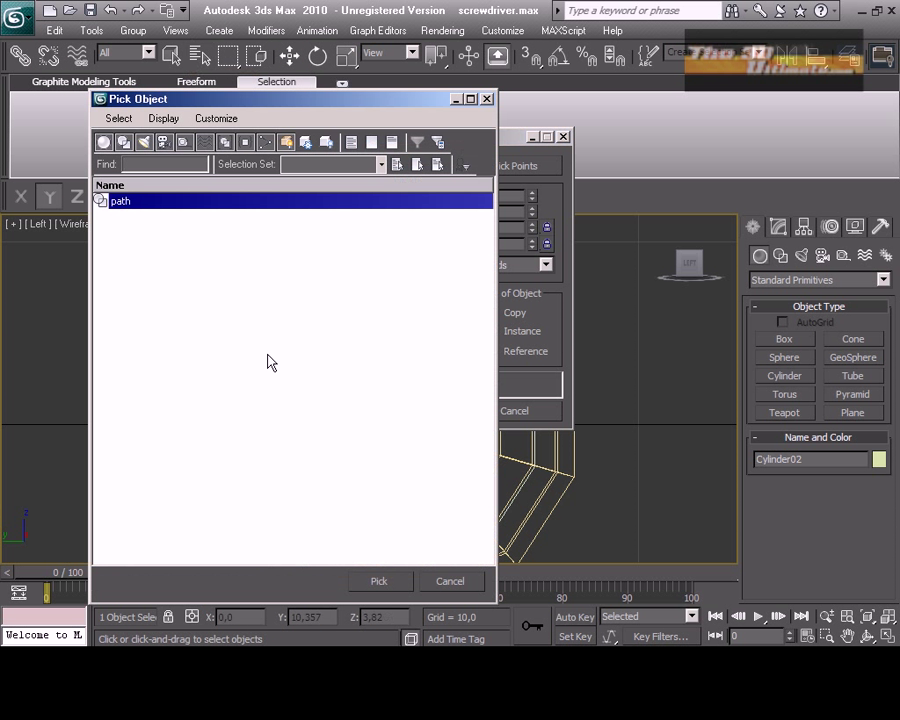
{"action": "left_click", "coordinate": [385, 580]}
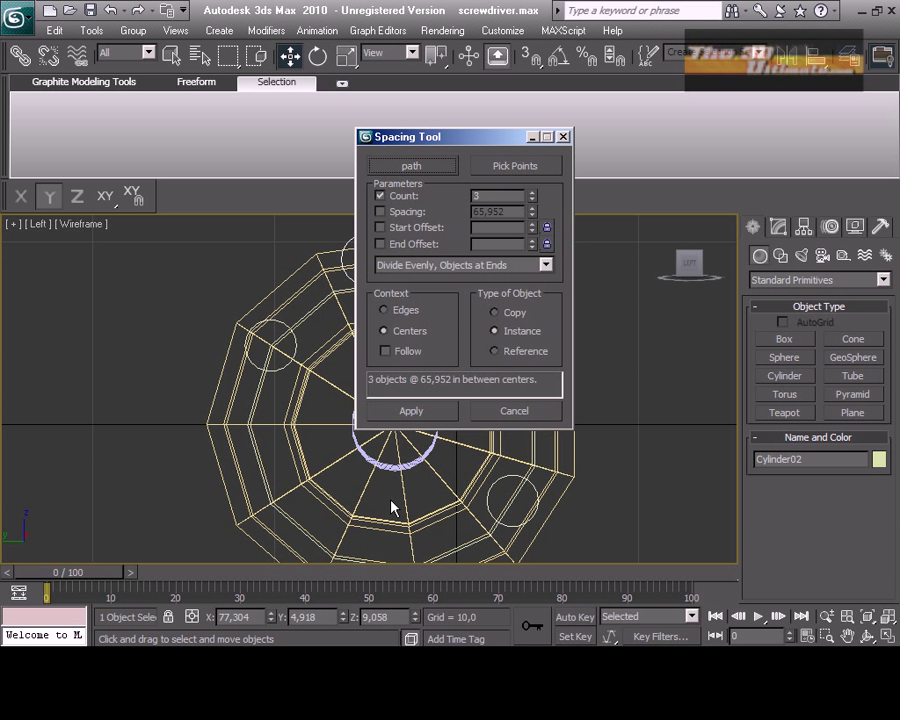
{"action": "left_click_drag", "start_coordinate": [405, 137], "coordinate": [645, 121]}
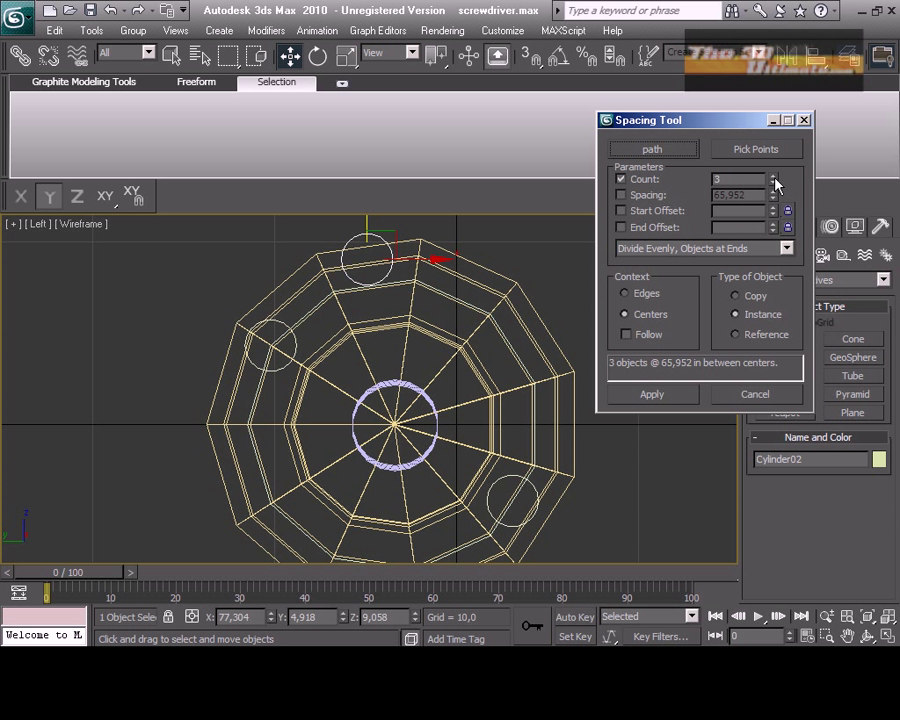
- Raise the copy count to 10 and apply the spacing
{"action": "left_click", "coordinate": [773, 176]}
{"action": "left_click", "coordinate": [774, 177]}
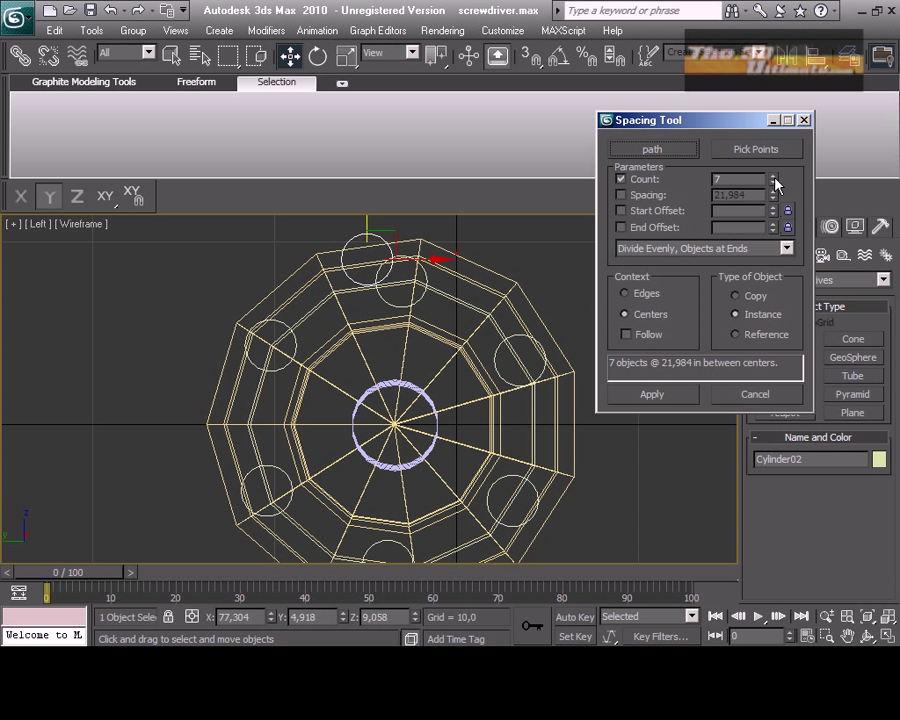
{"action": "left_click", "coordinate": [774, 177]}
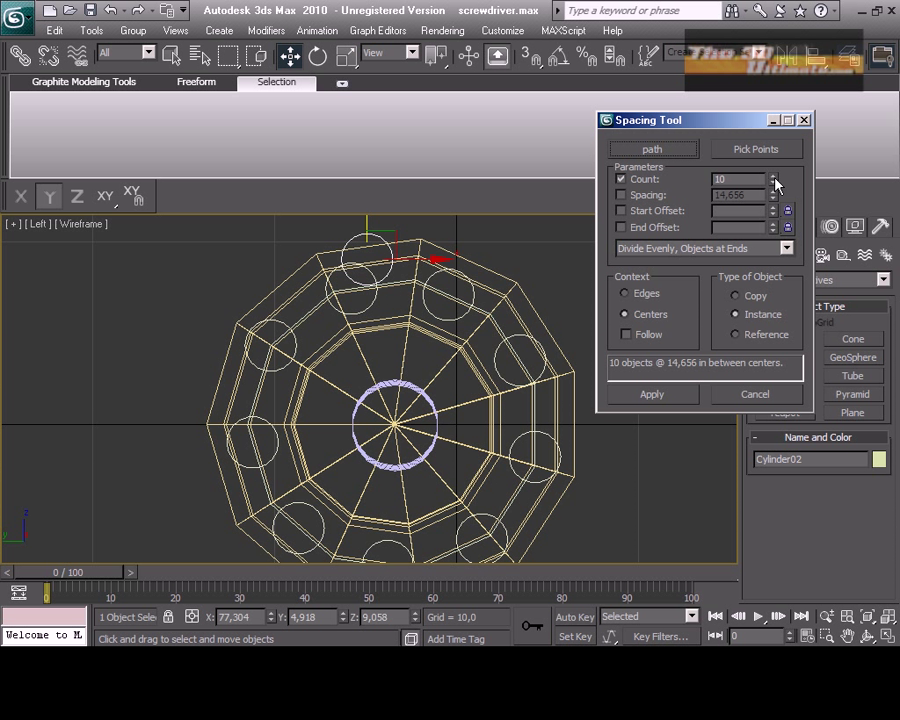
{"action": "left_click", "coordinate": [651, 394]}
{"action": "left_click", "coordinate": [755, 394]}
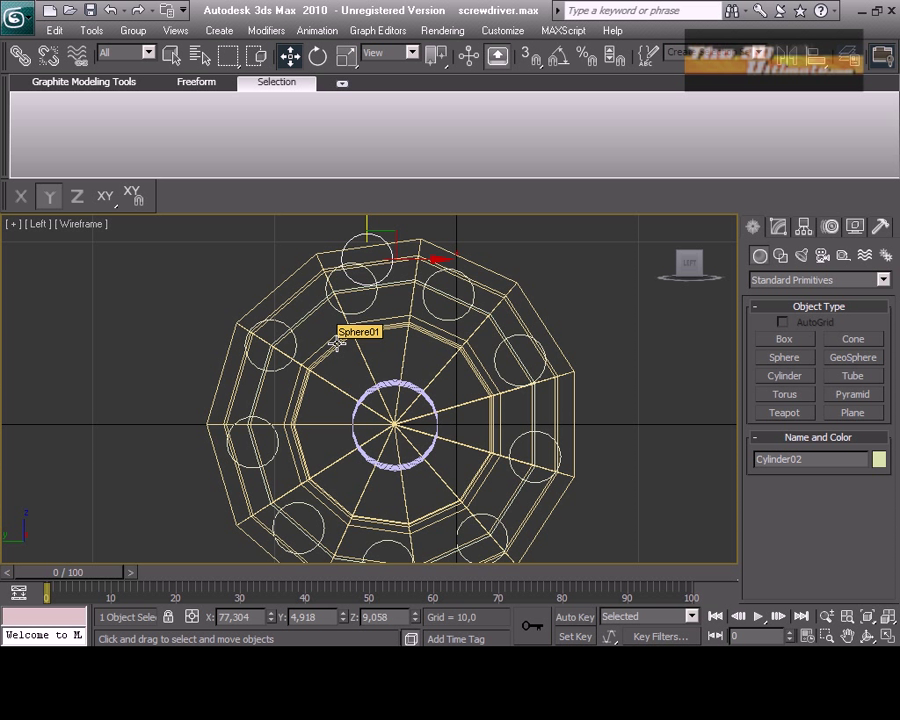
- Push Cylinder10, Cylinder09 and Cylinder08 outward to the handle rim
{"action": "left_click", "coordinate": [448, 318]}
{"action": "left_click_drag", "start_coordinate": [472, 276], "coordinate": [488, 247]}
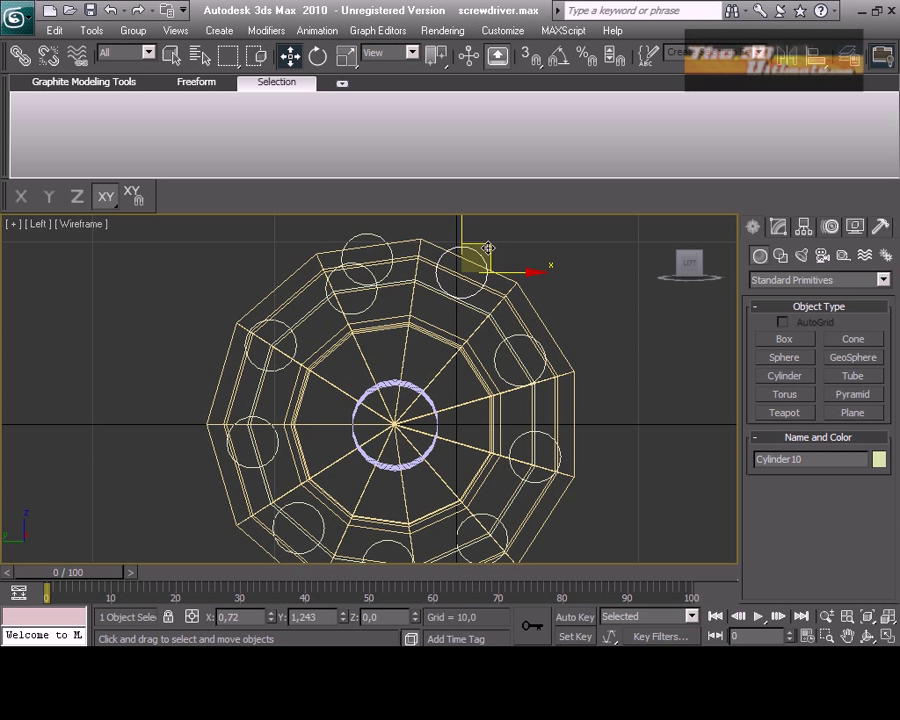
{"action": "left_click", "coordinate": [540, 350]}
{"action": "left_click_drag", "start_coordinate": [530, 344], "coordinate": [567, 308]}
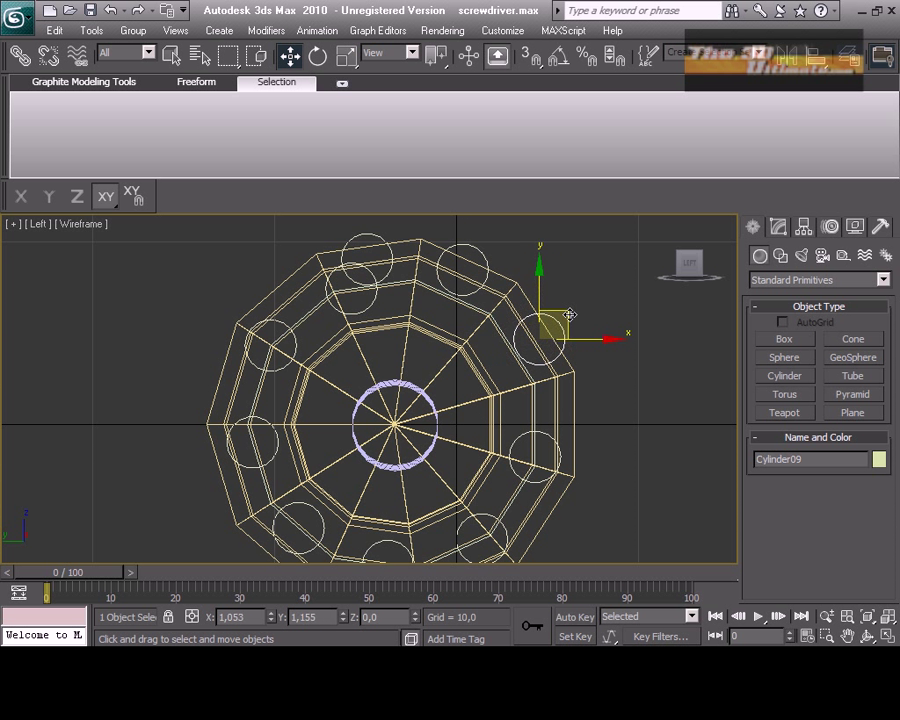
{"action": "left_click", "coordinate": [559, 445]}
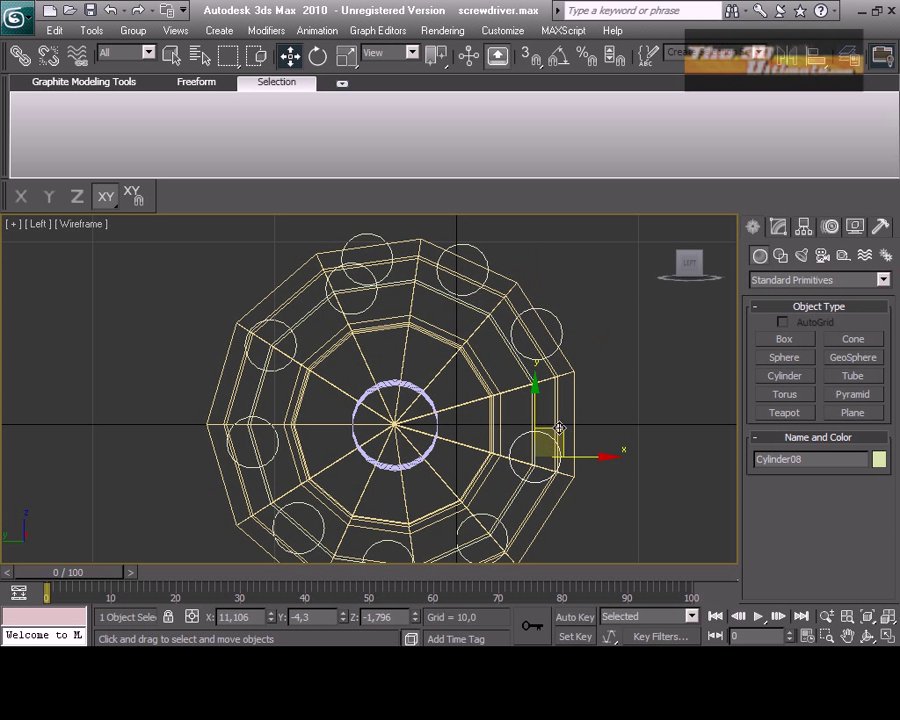
{"action": "left_click_drag", "start_coordinate": [559, 445], "coordinate": [589, 397]}
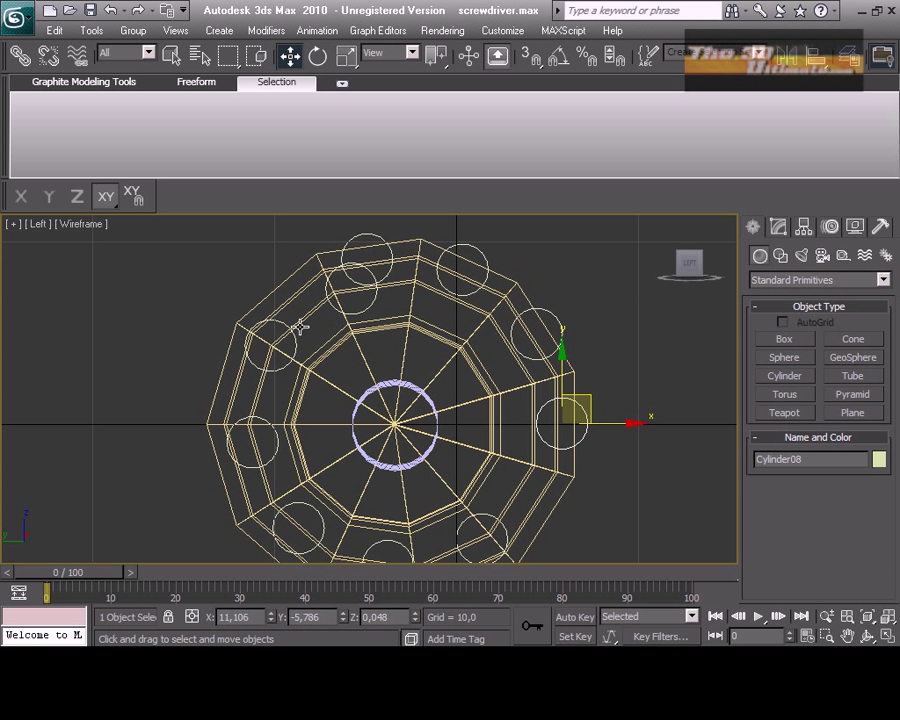
- Clone a cylinder into the upper-left gap and push Cylinder03 and Cylinder07 out to the rim
{"action": "left_click_drag", "start_coordinate": [300, 327], "coordinate": [303, 270], "text": "shift"}
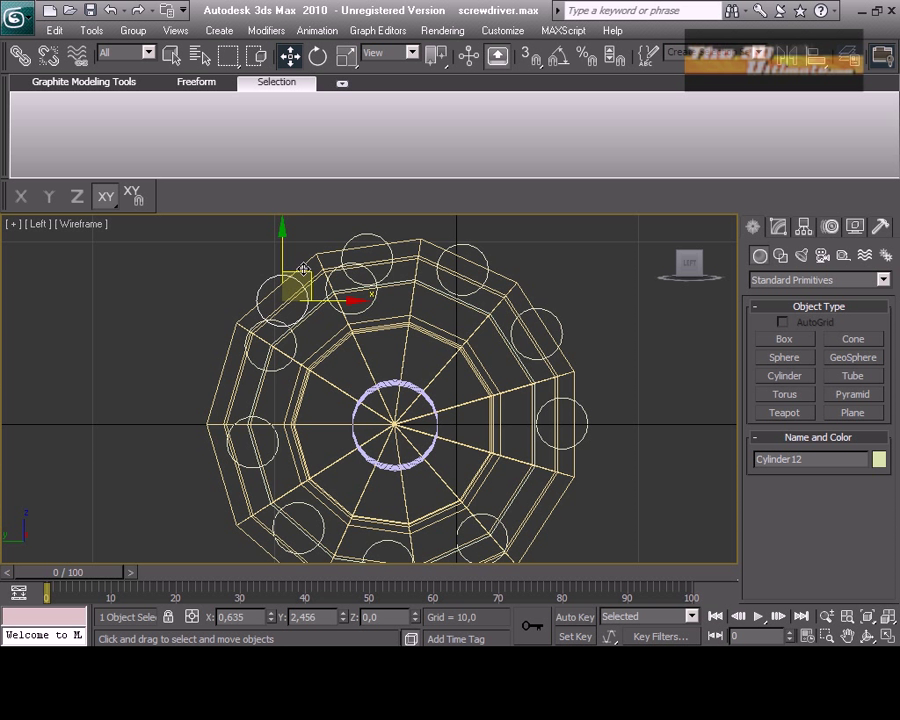
{"action": "left_click", "coordinate": [256, 360]}
{"action": "mouse_move", "coordinate": [256, 362]}
{"action": "left_mouse_down"}
{"action": "mouse_move", "coordinate": [220, 398]}
{"action": "mouse_move", "coordinate": [260, 430]}
{"action": "mouse_move", "coordinate": [245, 460]}
{"action": "left_mouse_up"}
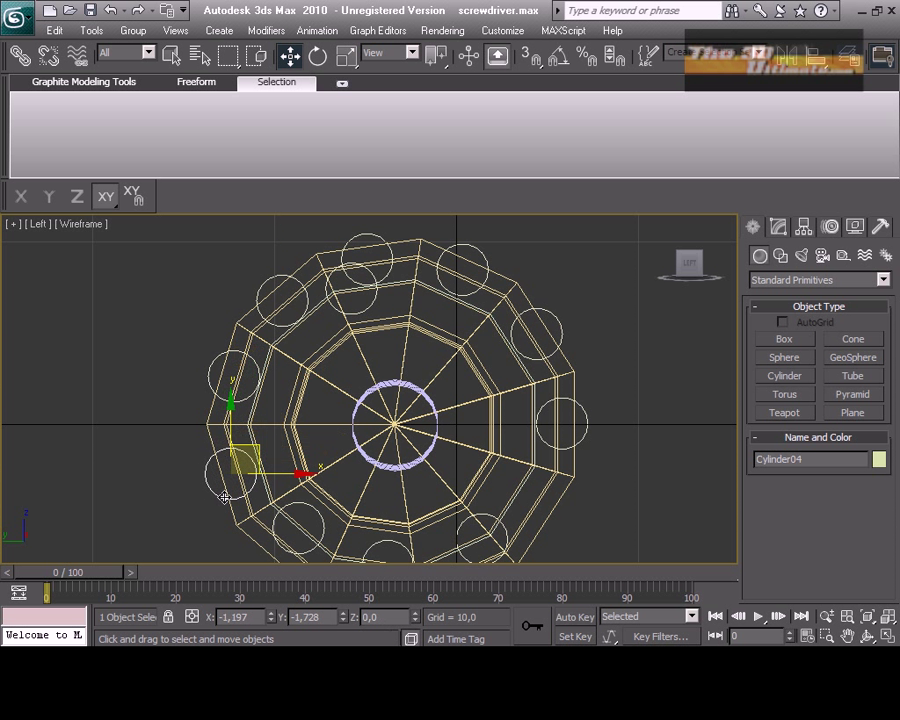
{"action": "left_click_drag", "start_coordinate": [507, 535], "coordinate": [559, 518]}
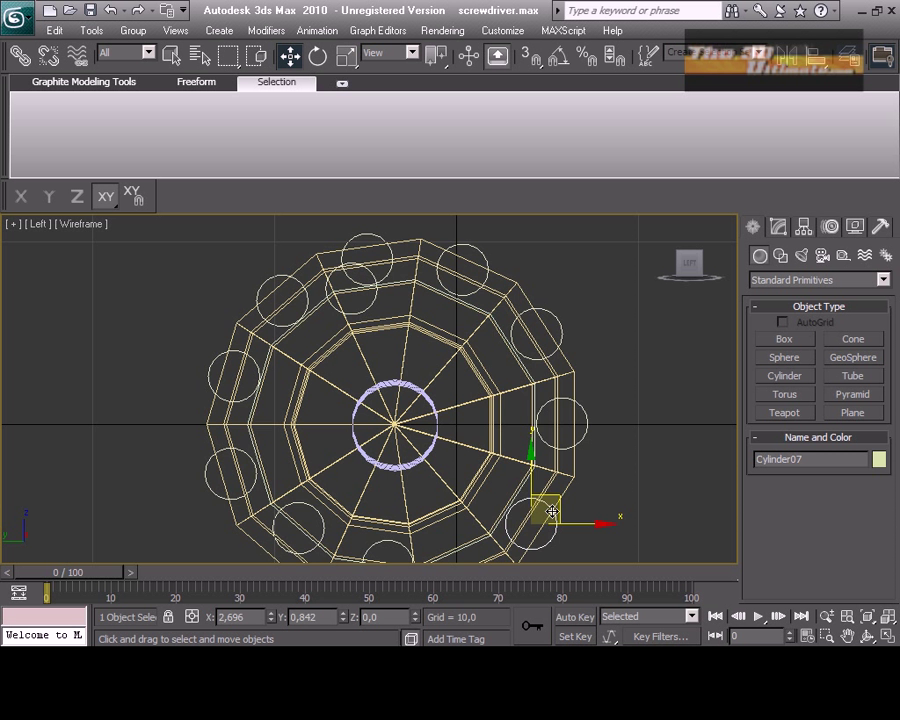
- Even out the spacing of the bottom and lower-left cylinders around the ring
{"action": "middle_click_drag", "start_coordinate": [360, 452], "coordinate": [310, 402]}
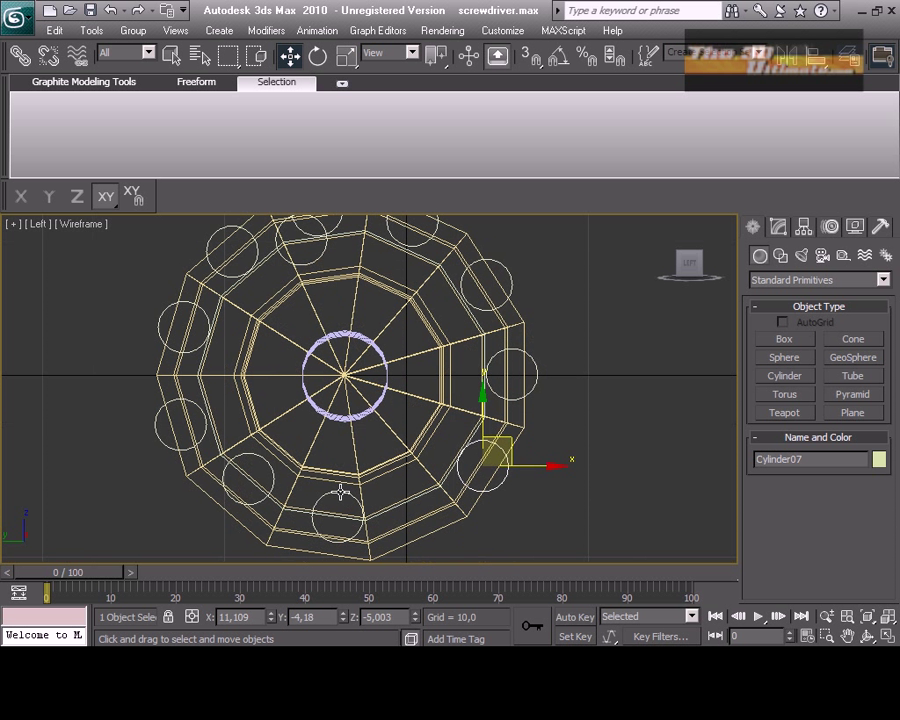
{"action": "left_click", "coordinate": [346, 499]}
{"action": "left_click", "coordinate": [329, 537]}
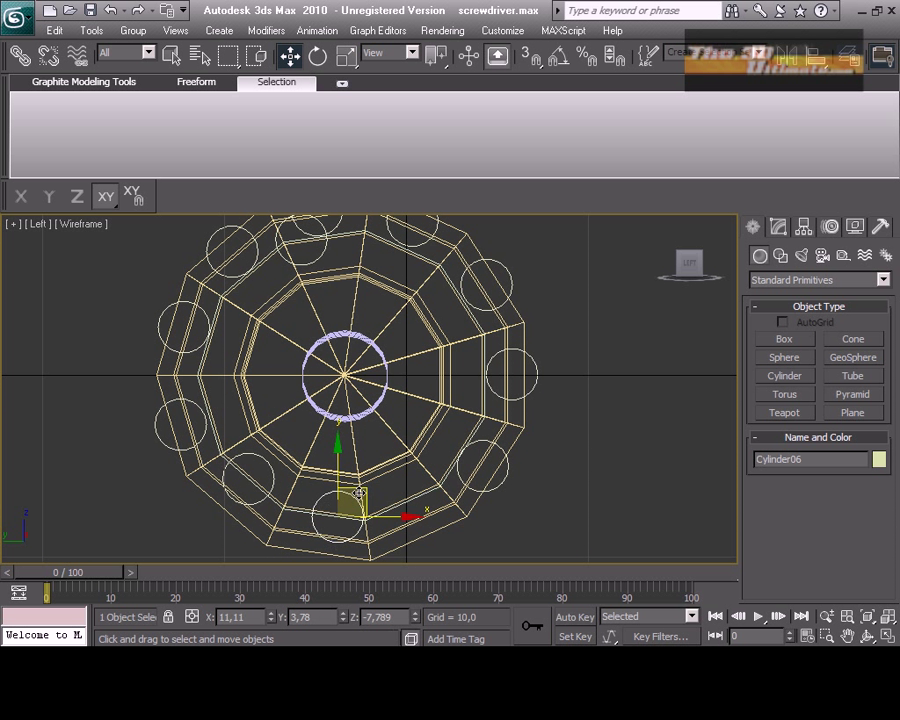
{"action": "left_click_drag", "start_coordinate": [363, 492], "coordinate": [435, 505]}
{"action": "left_click", "coordinate": [261, 476]}
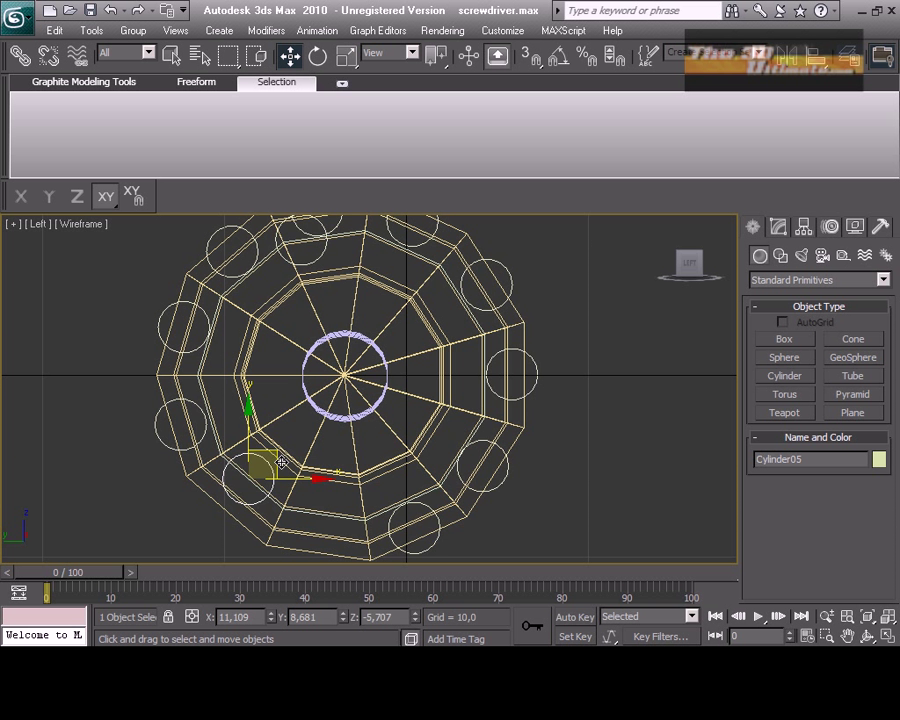
{"action": "left_click_drag", "start_coordinate": [276, 456], "coordinate": [252, 486]}
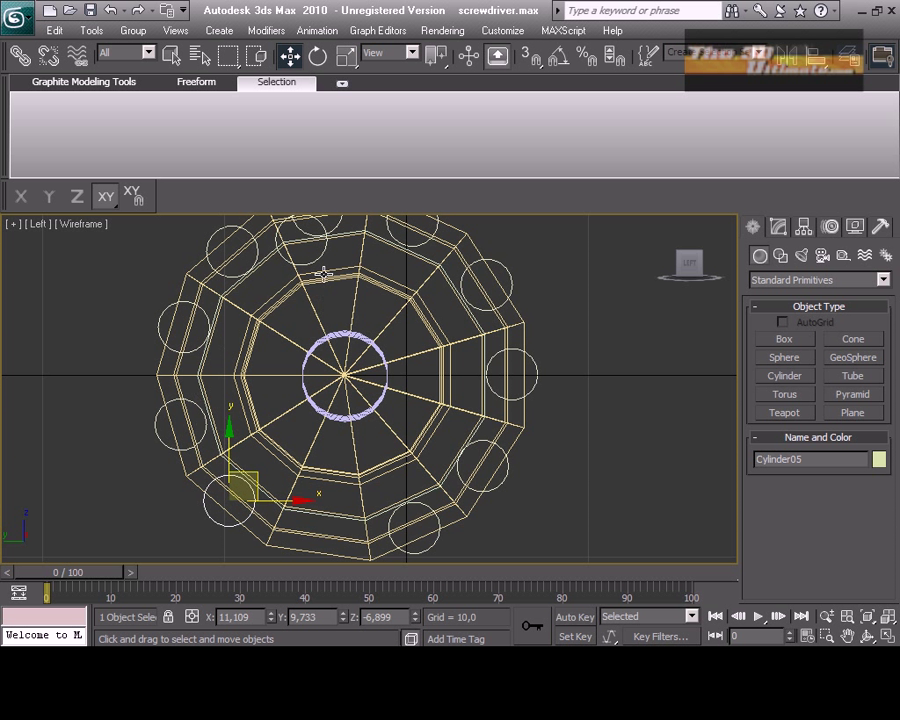
{"action": "mouse_move", "coordinate": [318, 265]}
{"action": "left_mouse_down"}
{"action": "mouse_move", "coordinate": [360, 503]}
{"action": "mouse_move", "coordinate": [335, 562]}
{"action": "left_mouse_up"}
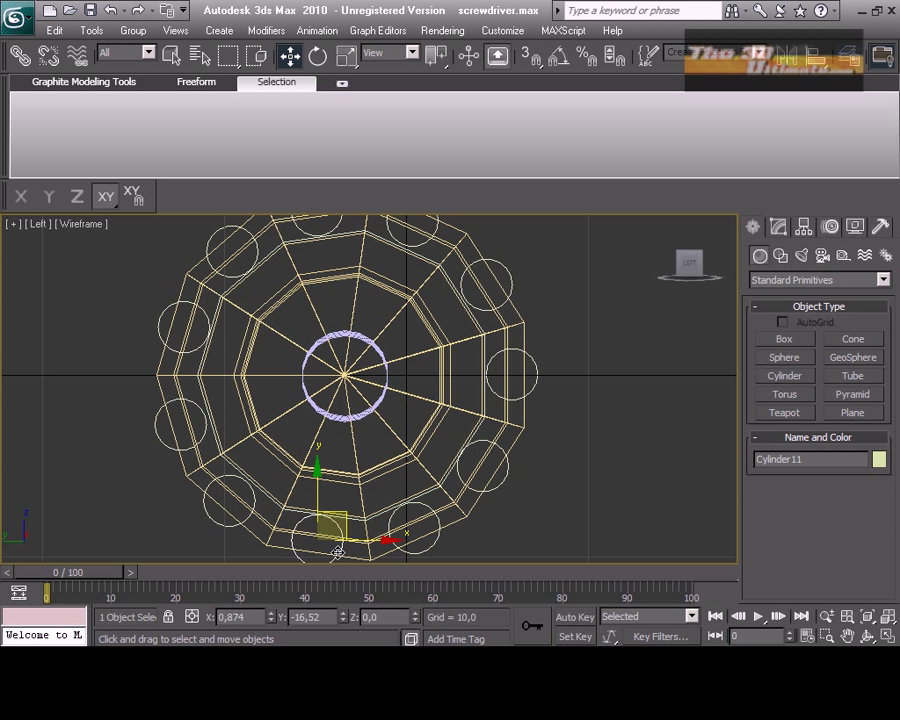
{"action": "left_click", "coordinate": [504, 524]}
{"action": "mouse_move", "coordinate": [387, 437]}
{"action": "middle_mouse_down"}
{"action": "mouse_move", "coordinate": [383, 484]}
{"action": "mouse_move", "coordinate": [378, 470]}
{"action": "middle_mouse_up"}
- Select everything and slide it along the handle in the Front view
{"action": "left_click", "coordinate": [887, 636]}
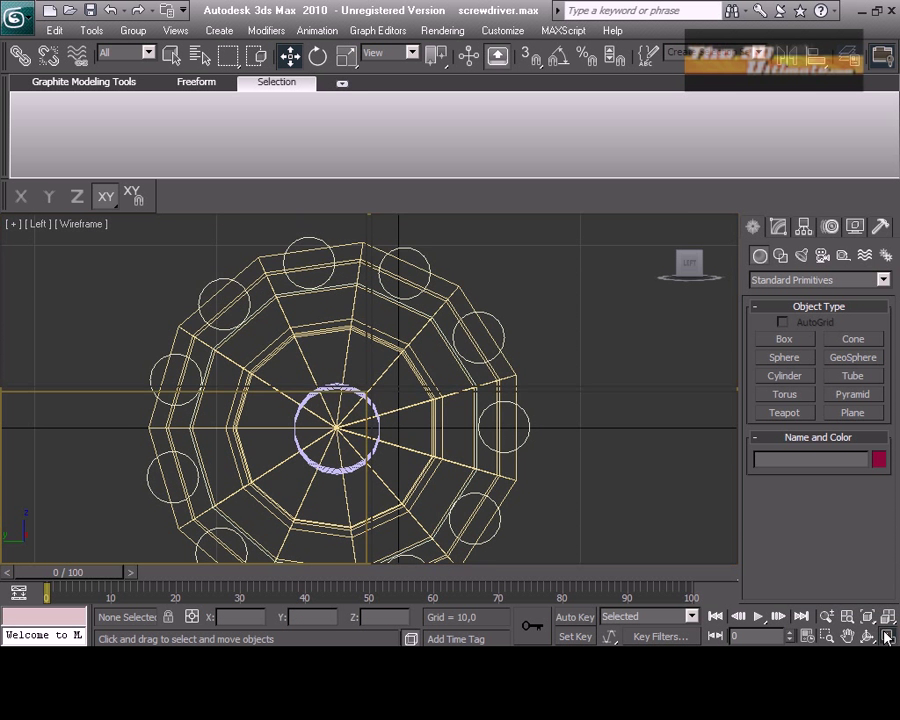
{"action": "scroll", "coordinate": [580, 374], "scroll_direction": "down", "scroll_amount": 3}
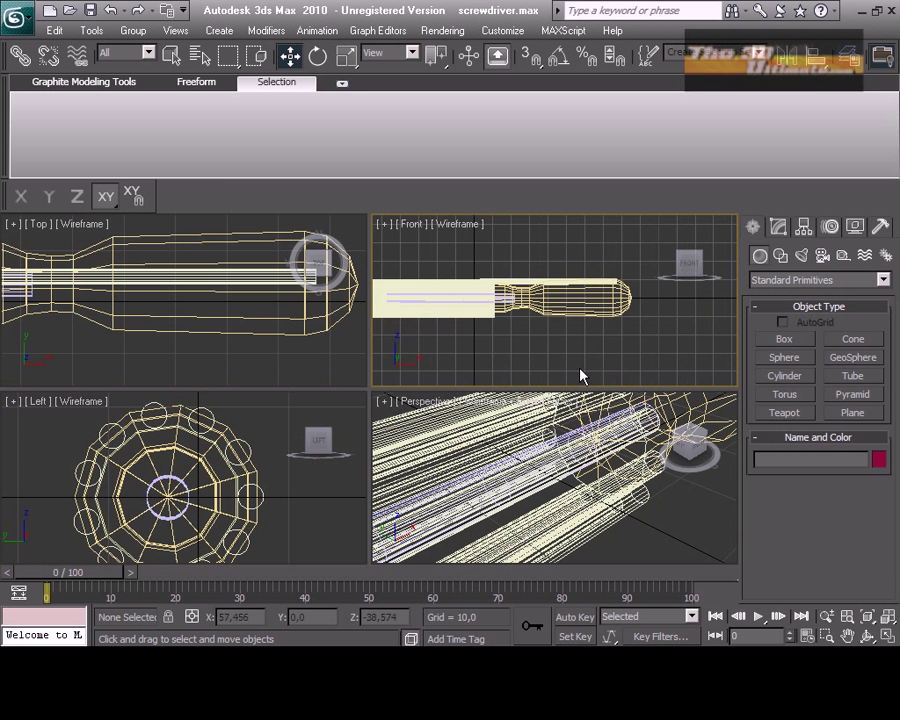
{"action": "scroll", "coordinate": [560, 360], "scroll_direction": "down", "scroll_amount": 2}
{"action": "key", "text": "ctrl+a"}
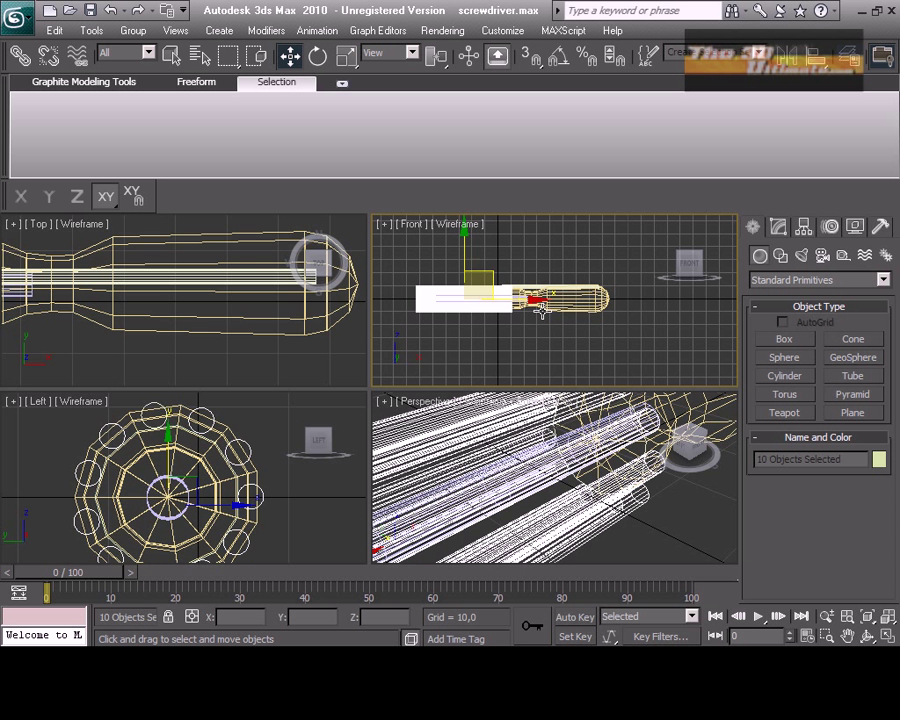
{"action": "left_click", "coordinate": [888, 636]}
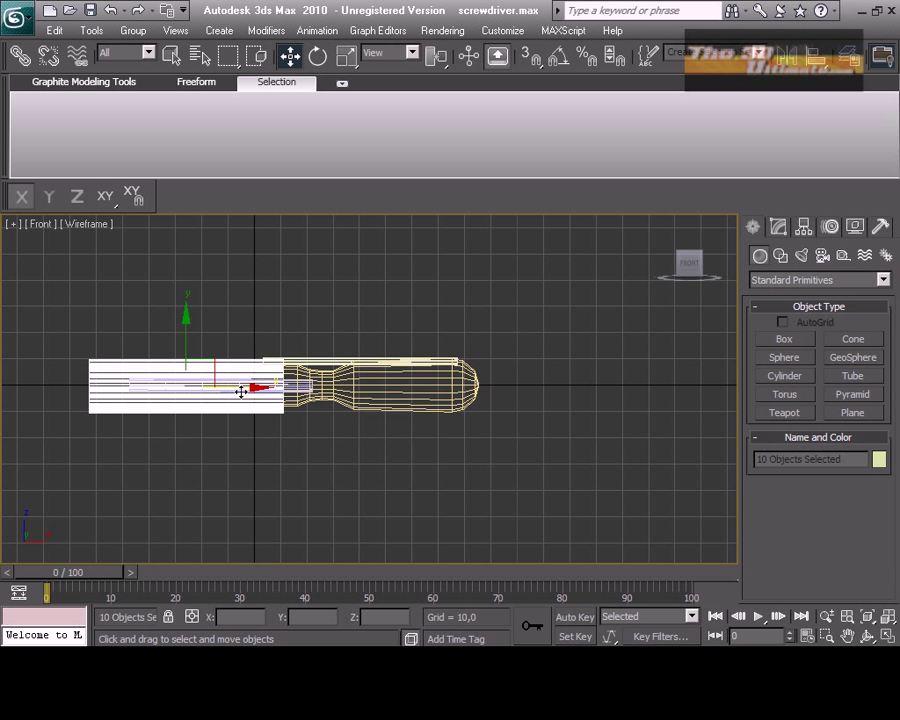
{"action": "left_click_drag", "start_coordinate": [241, 388], "coordinate": [416, 416]}
{"action": "scroll", "coordinate": [432, 441], "scroll_direction": "up", "scroll_amount": 3}
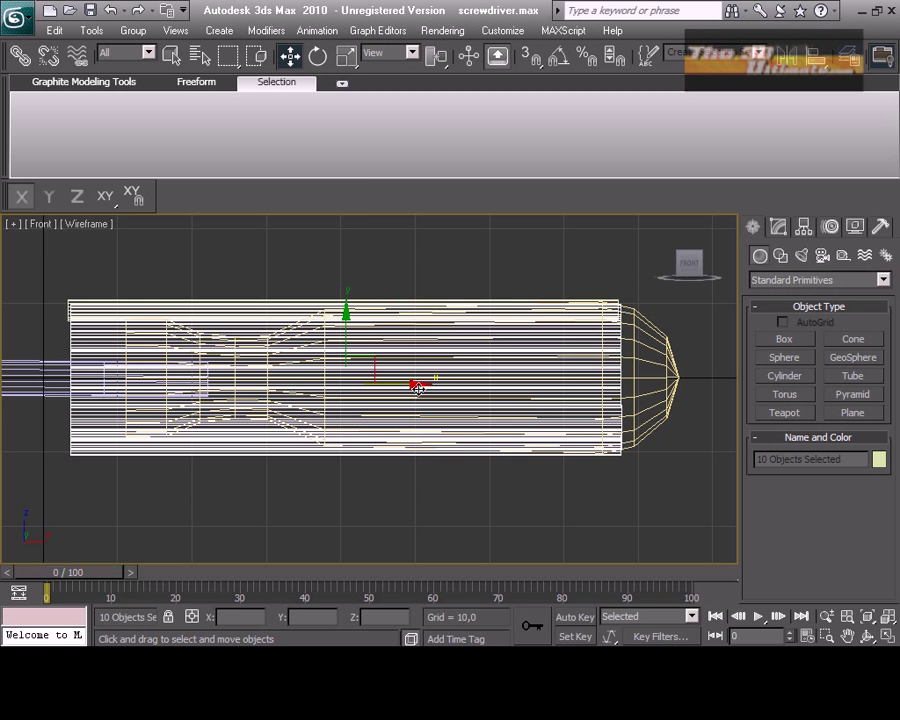
{"action": "left_click_drag", "start_coordinate": [418, 388], "coordinate": [413, 386]}
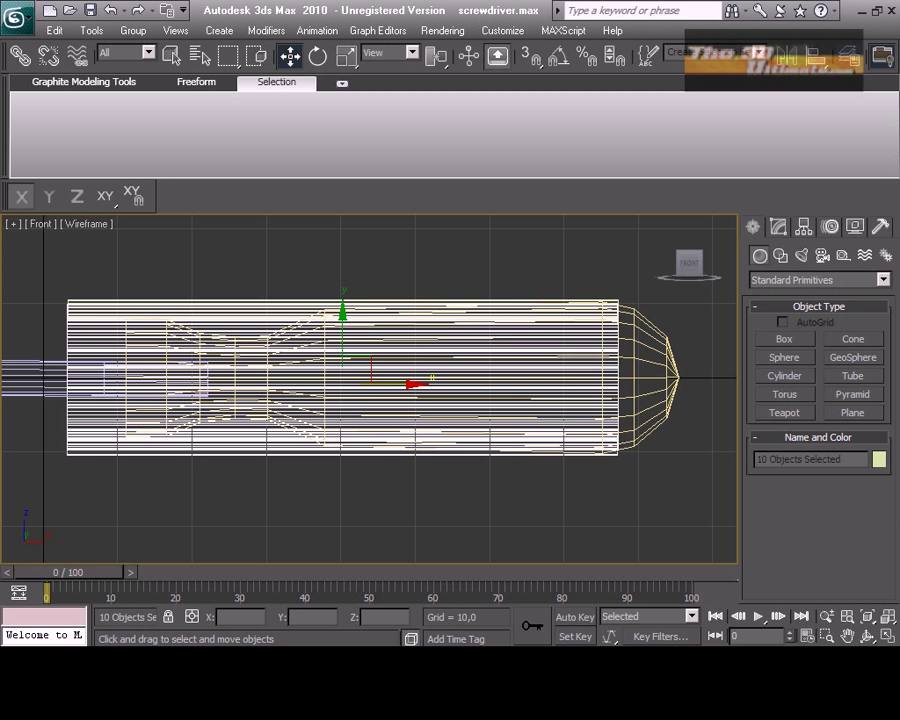
- Check in a shaded, maximized Perspective view that the cylinders pierce the handle
{"action": "left_click", "coordinate": [889, 636]}
{"action": "right_click", "coordinate": [618, 517]}
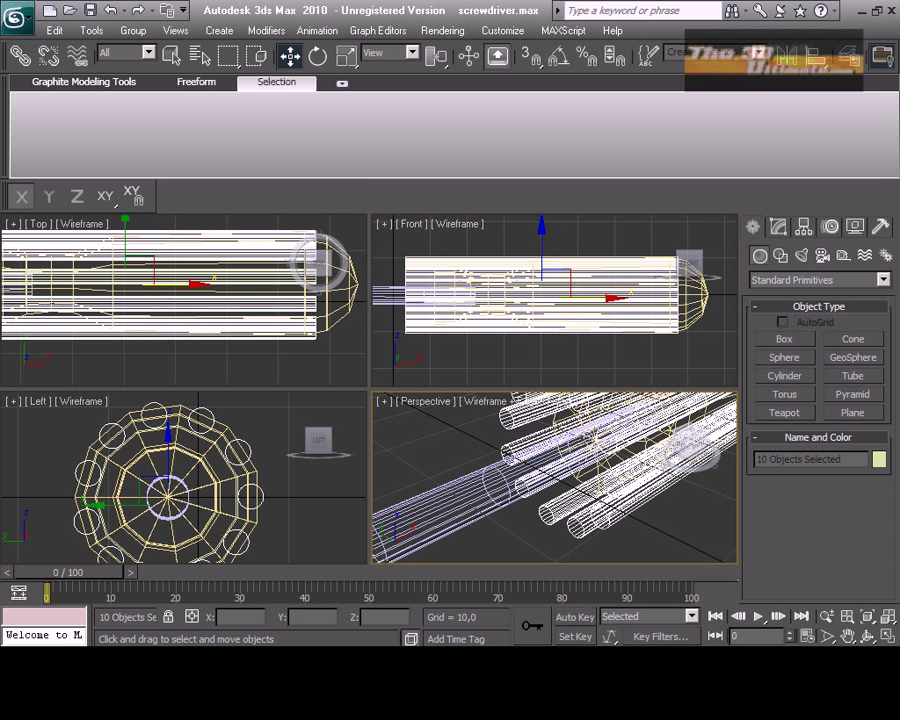
{"action": "left_click", "coordinate": [888, 636]}
{"action": "scroll", "coordinate": [544, 398], "scroll_direction": "down", "scroll_amount": 3}
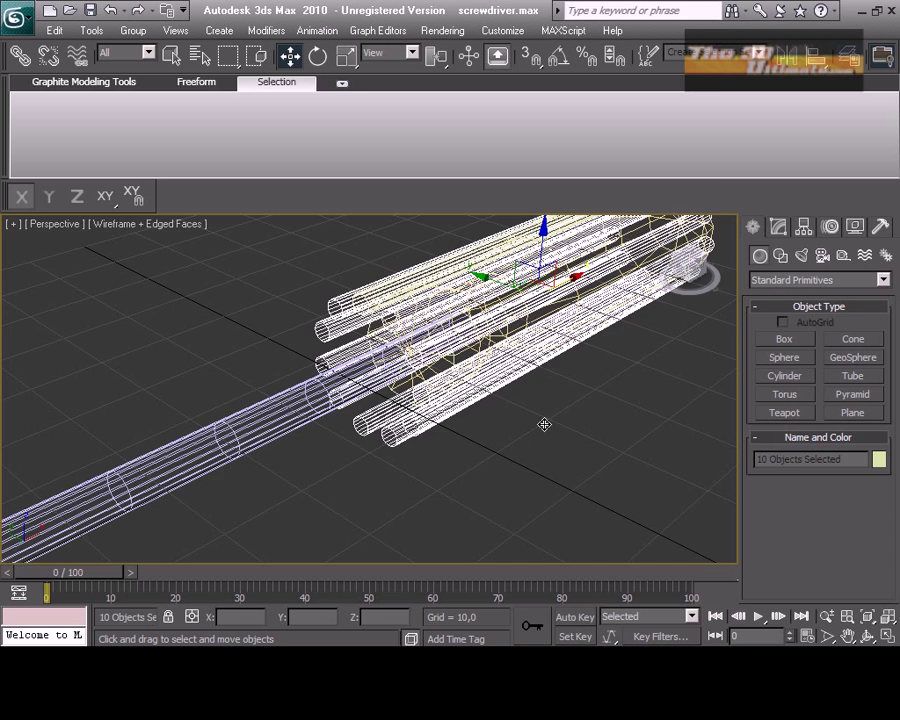
{"action": "key", "text": "F3"}
{"action": "middle_click_drag", "start_coordinate": [545, 425], "coordinate": [575, 503], "text": "alt"}
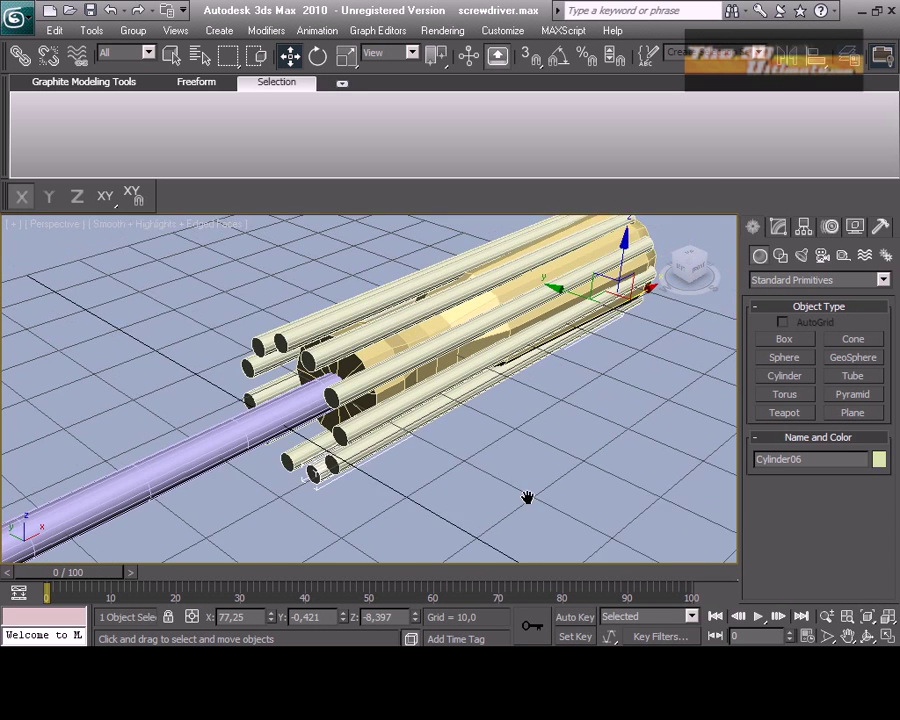
{"action": "left_click", "coordinate": [888, 637]}
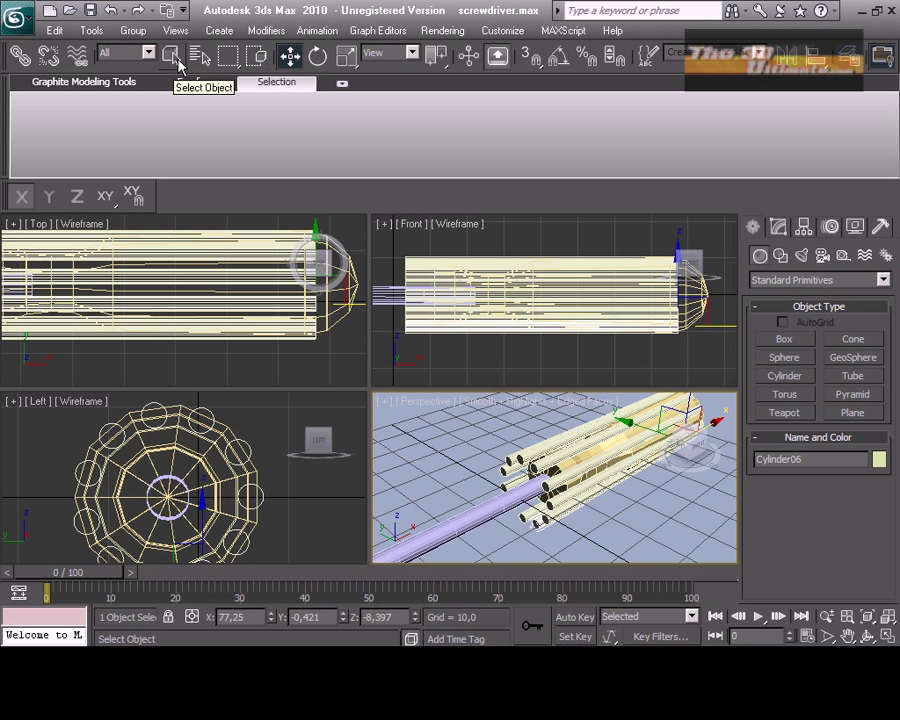
- Select Sphere01, save the scene, and maximize the Left view
{"action": "left_click", "coordinate": [182, 450]}
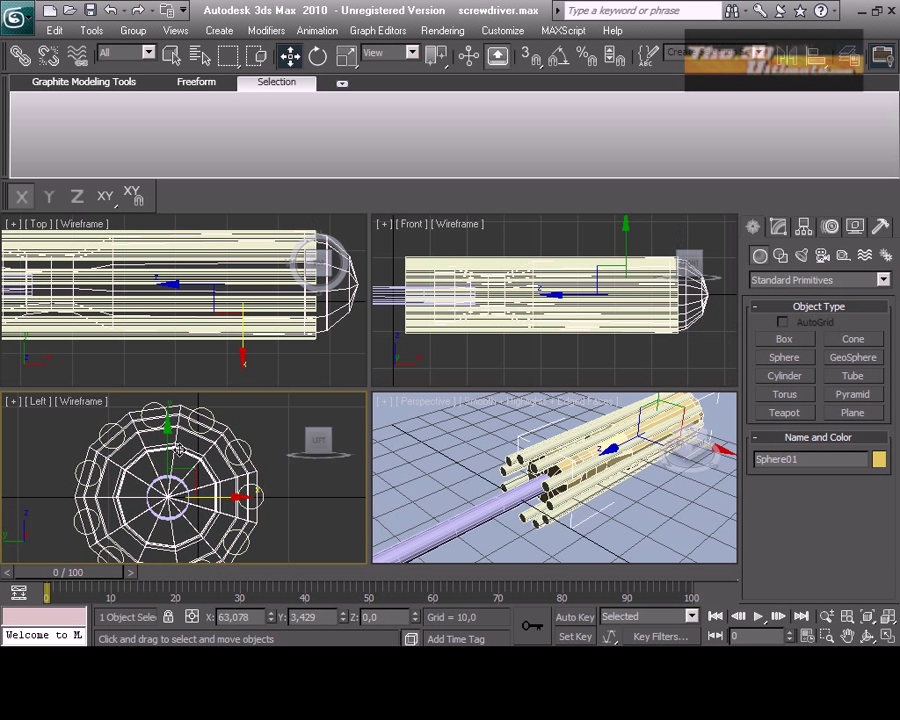
{"action": "key", "text": "ctrl+s"}
{"action": "left_click", "coordinate": [887, 636]}
{"action": "left_click", "coordinate": [778, 226]}
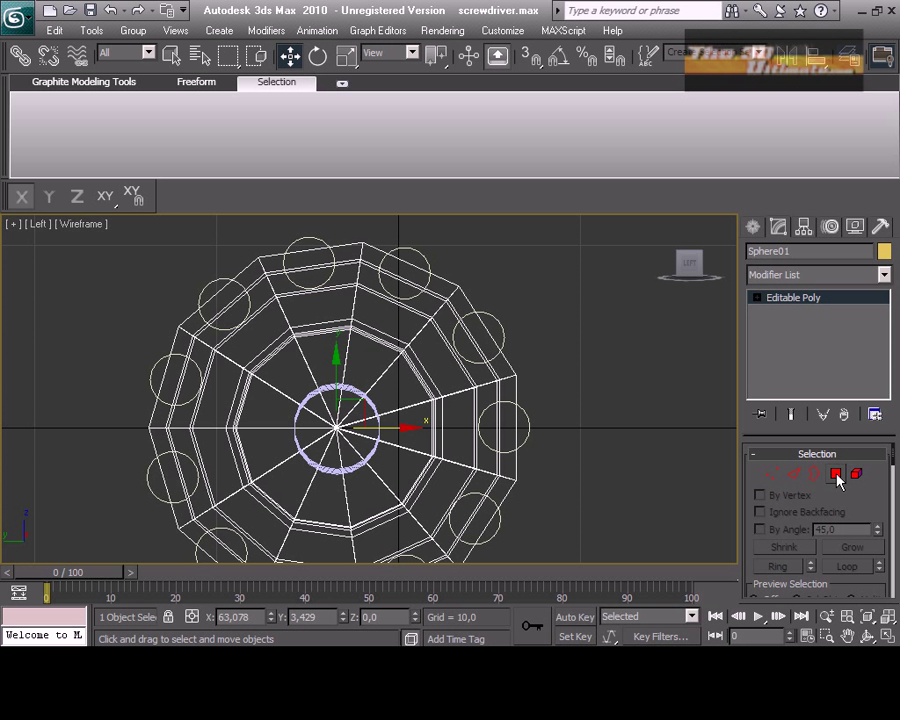
- Start a Compound Objects Boolean on Sphere01 and subtract the top two cylinders
{"action": "left_click", "coordinate": [753, 226]}
{"action": "left_click", "coordinate": [880, 280]}
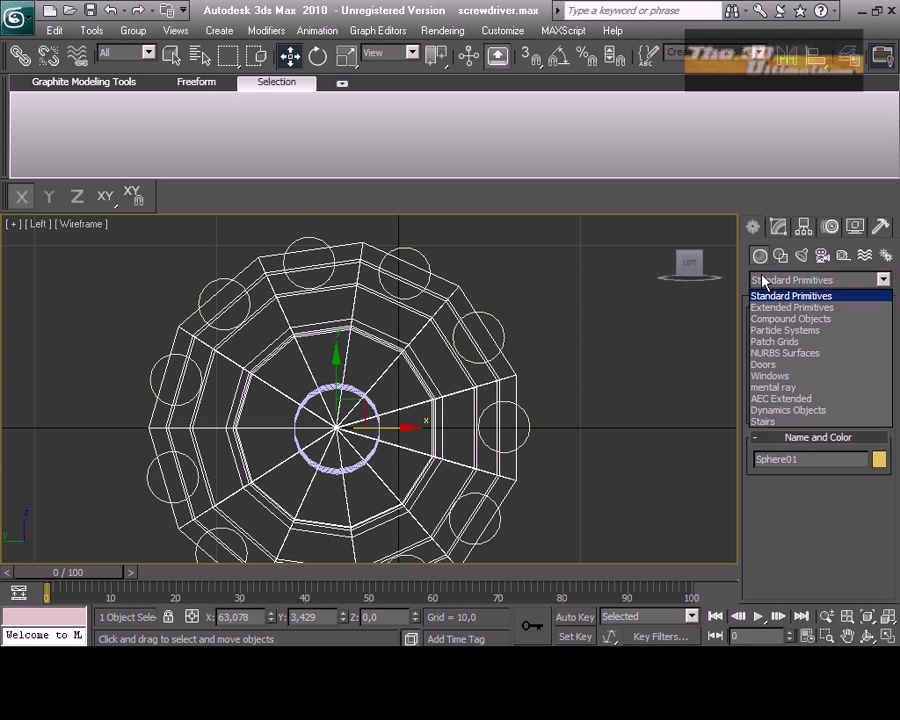
{"action": "left_click", "coordinate": [790, 316]}
{"action": "left_click", "coordinate": [784, 394]}
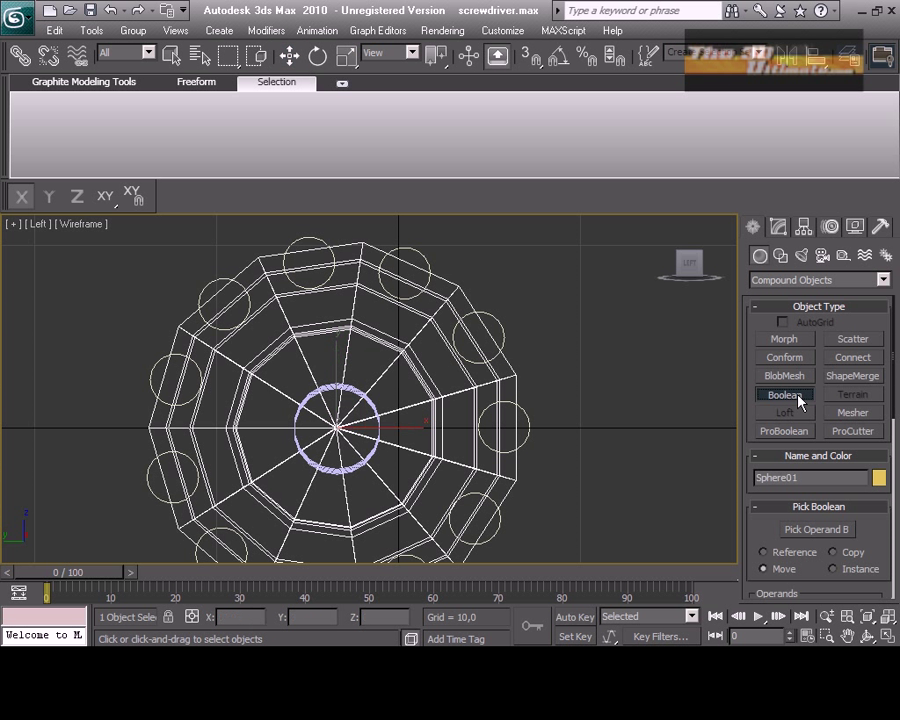
{"action": "left_click", "coordinate": [810, 530]}
{"action": "left_click", "coordinate": [303, 237]}
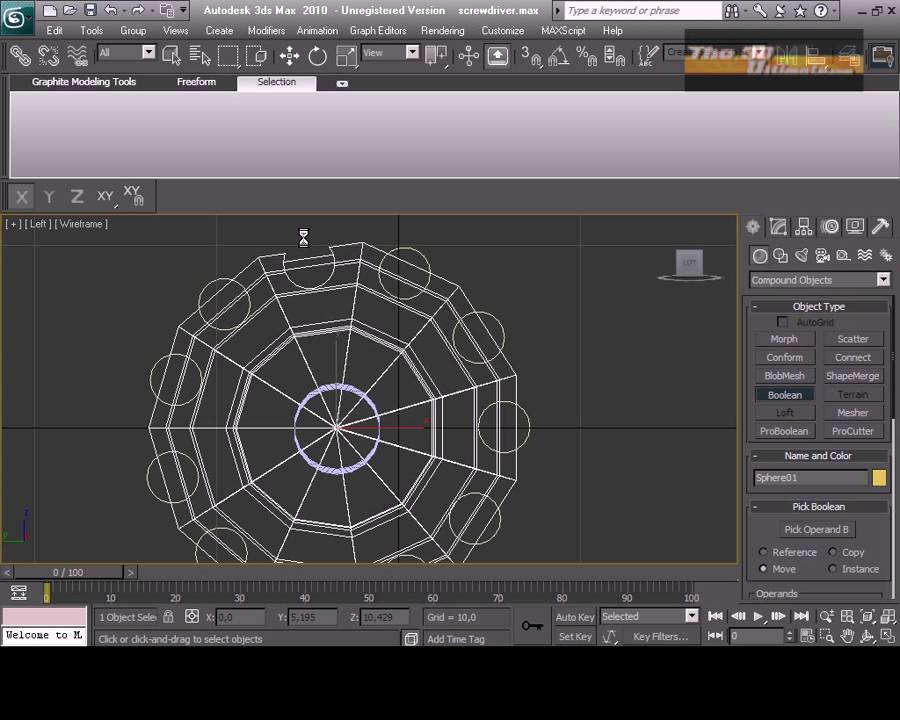
{"action": "left_click", "coordinate": [800, 529]}
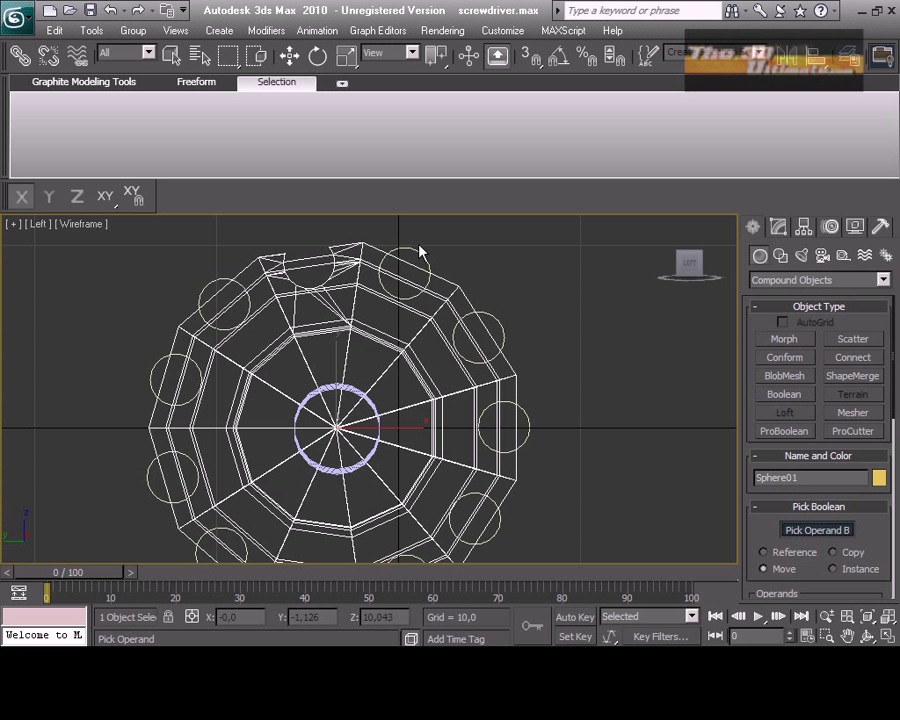
{"action": "left_click", "coordinate": [418, 252]}
- Subtract the upper-right, right and lower-right cylinders with further Booleans
{"action": "left_click", "coordinate": [784, 394]}
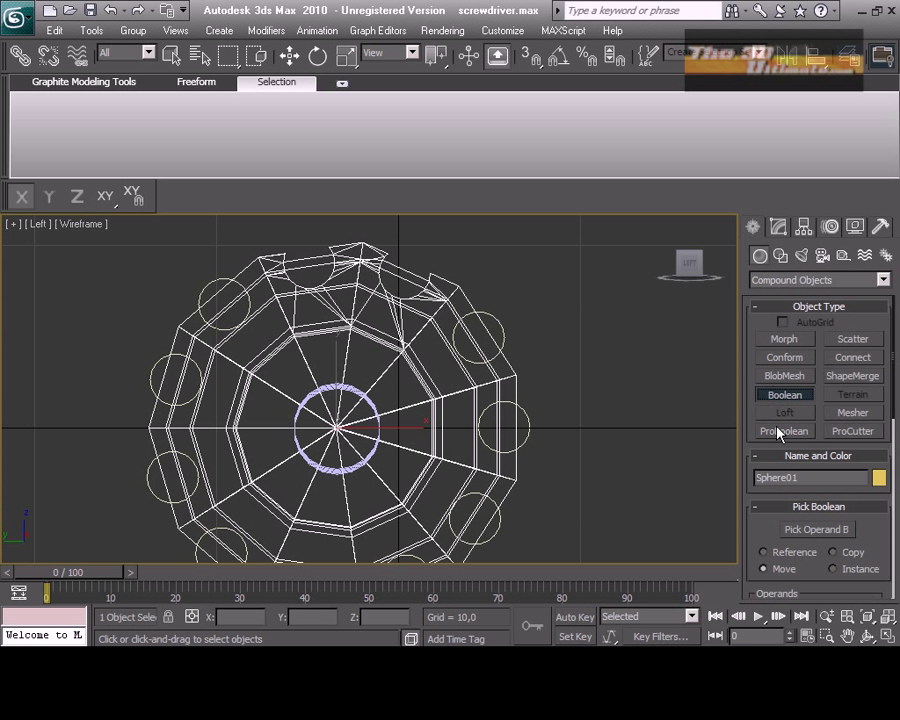
{"action": "left_click", "coordinate": [815, 529]}
{"action": "left_click", "coordinate": [505, 337]}
{"action": "left_click", "coordinate": [786, 400]}
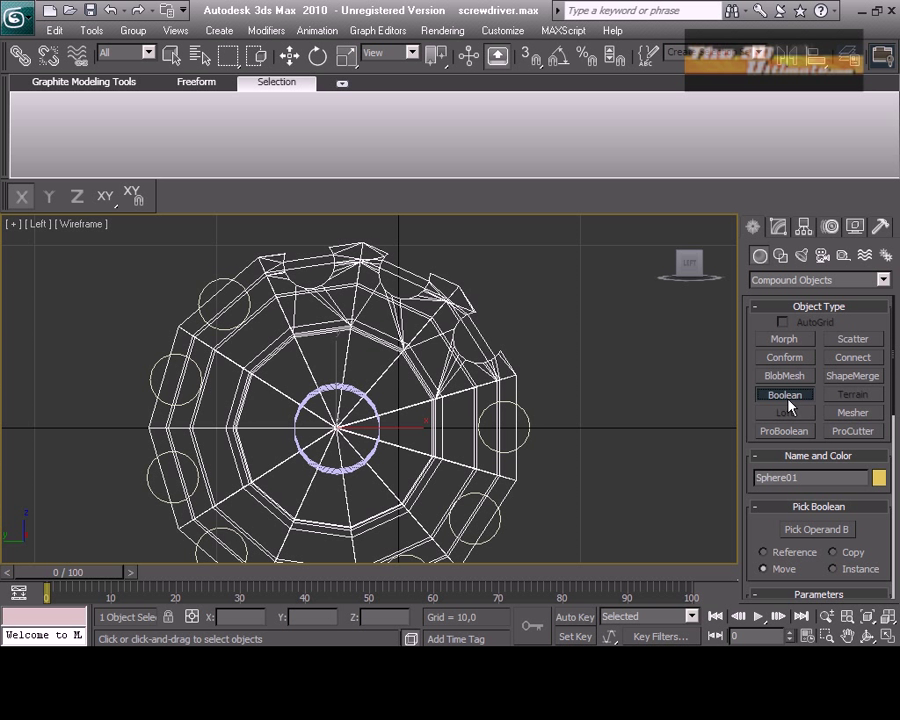
{"action": "left_click", "coordinate": [815, 529]}
{"action": "left_click", "coordinate": [525, 432]}
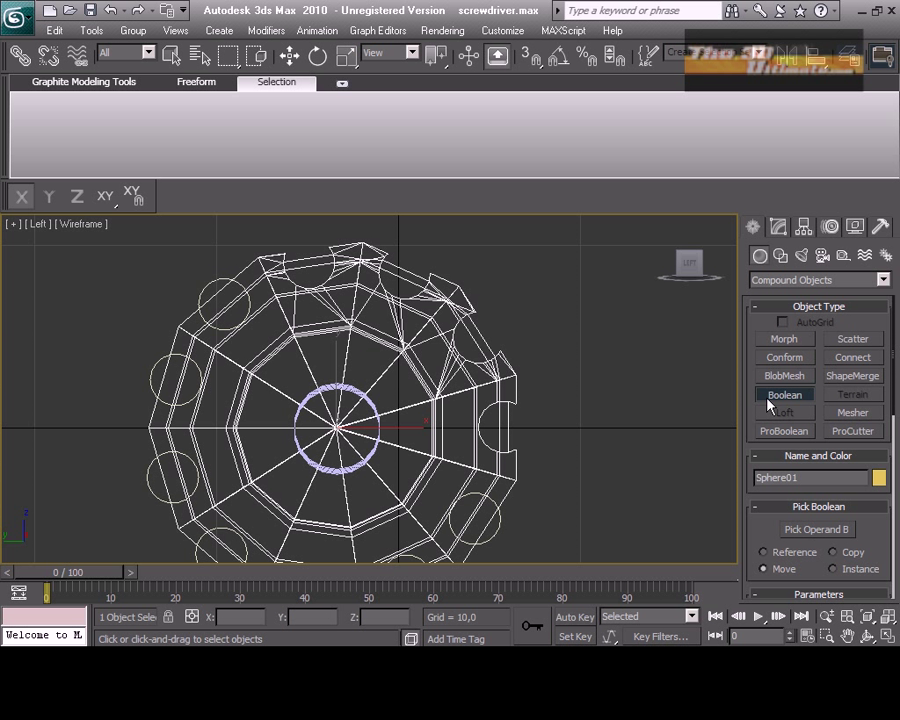
{"action": "left_click", "coordinate": [815, 529]}
{"action": "left_click", "coordinate": [497, 528]}
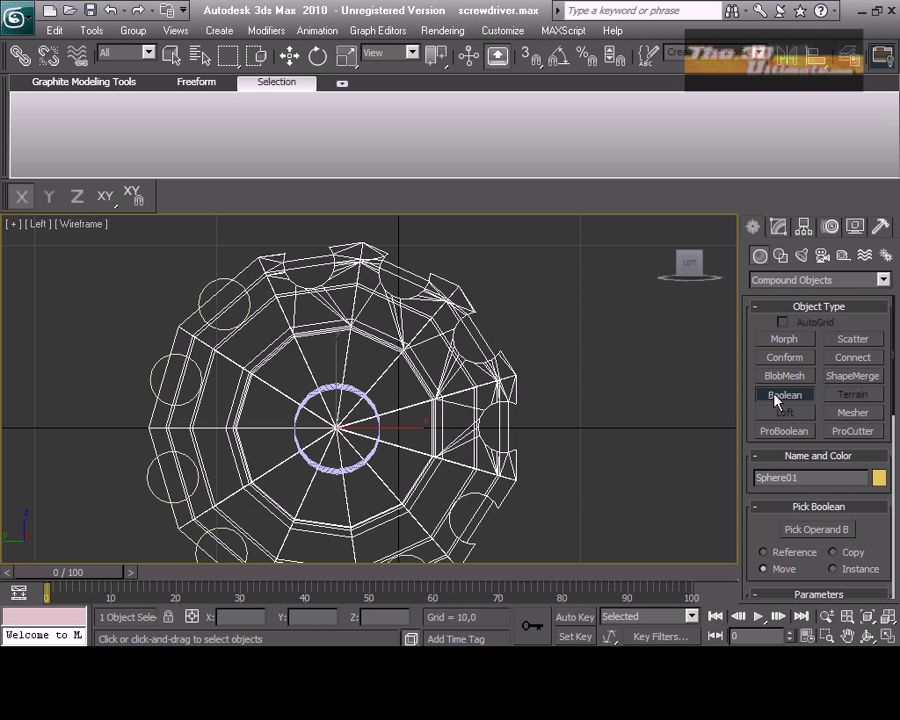
- Subtract the top-left, left and two lower-left cylinders from the handle
{"action": "left_click", "coordinate": [792, 528]}
{"action": "left_click", "coordinate": [212, 280]}
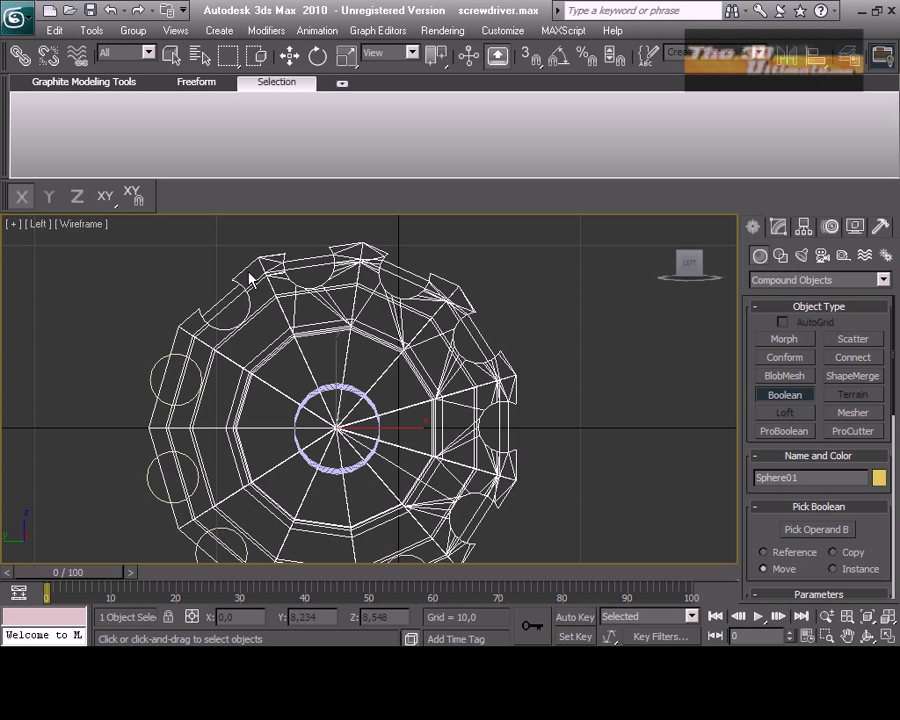
{"action": "left_click", "coordinate": [792, 530]}
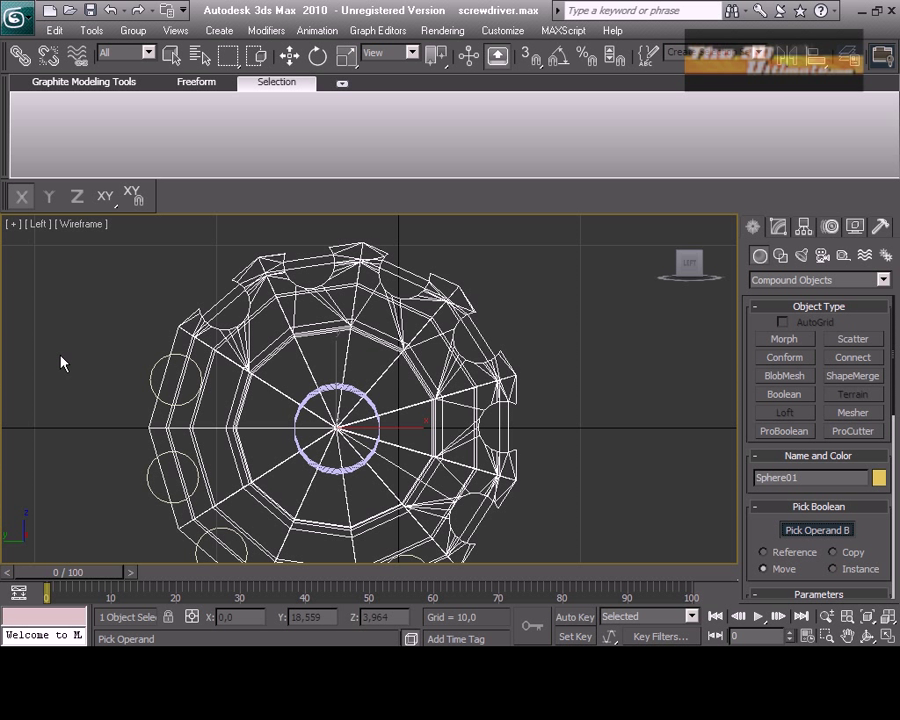
{"action": "left_click", "coordinate": [150, 378]}
{"action": "left_click", "coordinate": [790, 530]}
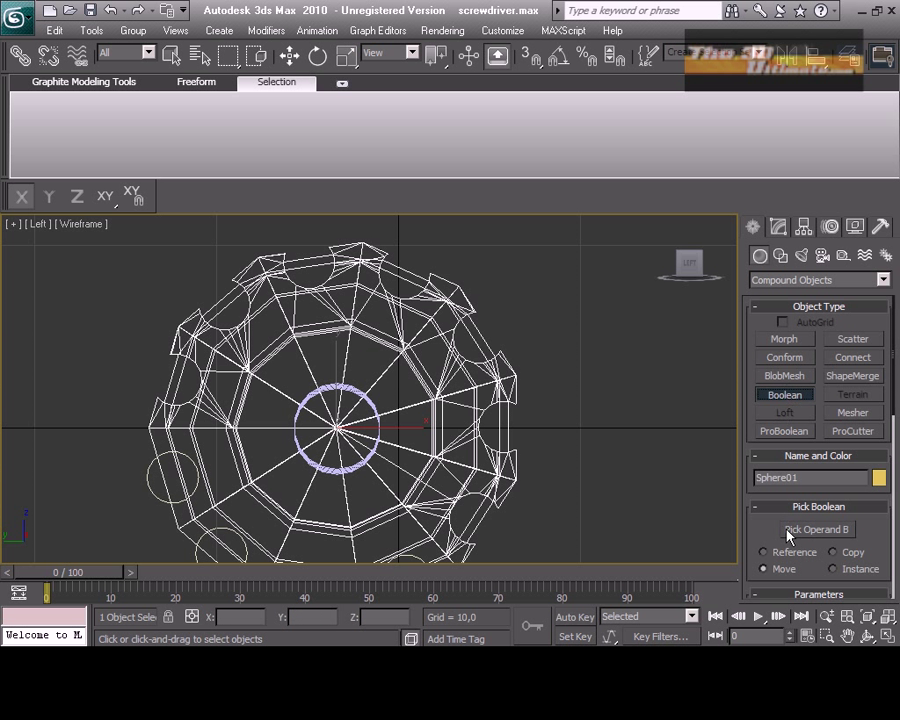
{"action": "left_click", "coordinate": [150, 490]}
{"action": "middle_click_drag", "start_coordinate": [538, 392], "coordinate": [484, 311]}
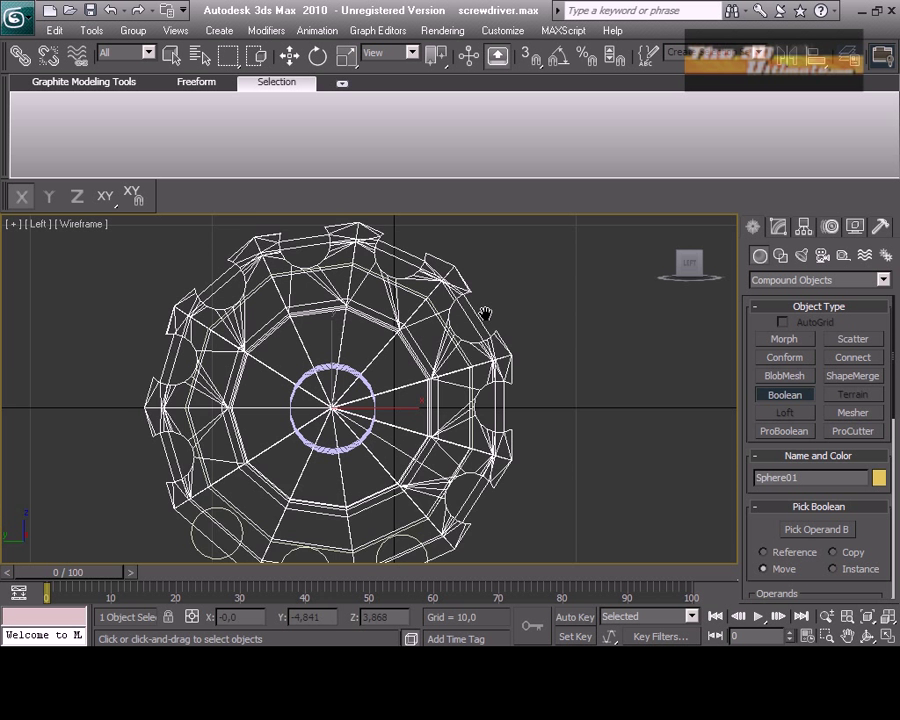
{"action": "left_click", "coordinate": [796, 530]}
{"action": "left_click", "coordinate": [211, 522]}
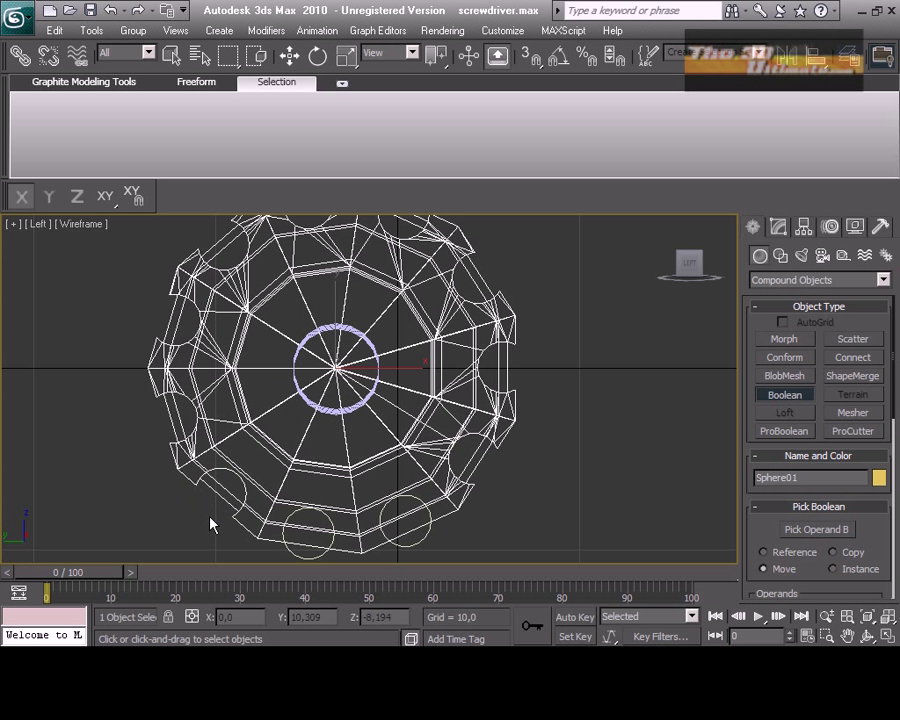
- Subtract the last two bottom cylinders and make the Perspective view active
{"action": "left_click", "coordinate": [792, 400]}
{"action": "left_click", "coordinate": [818, 530]}
{"action": "left_click", "coordinate": [311, 522]}
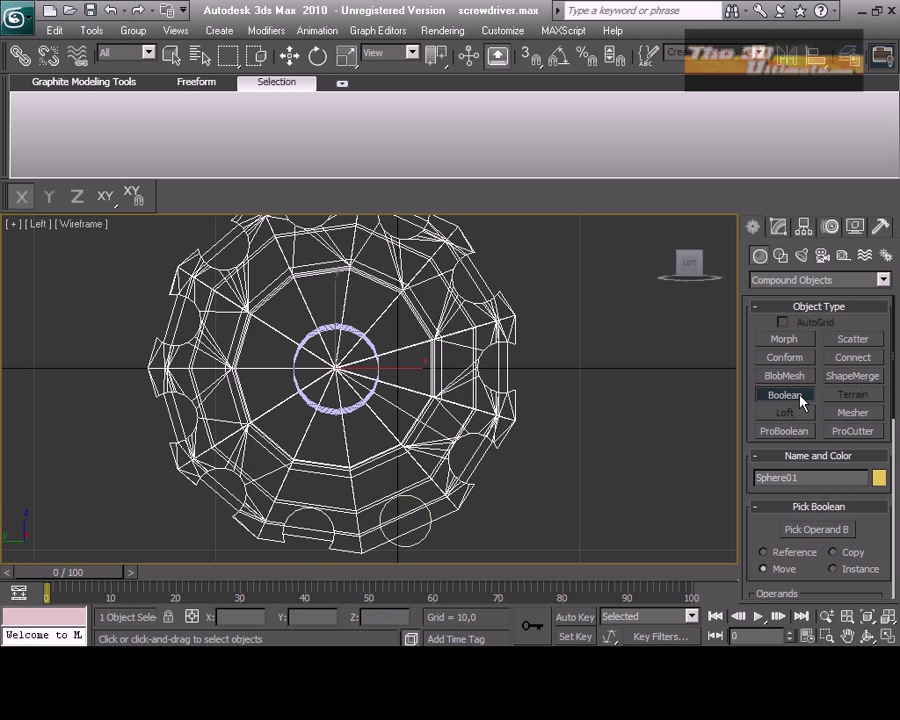
{"action": "left_click", "coordinate": [815, 532]}
{"action": "left_click", "coordinate": [405, 520]}
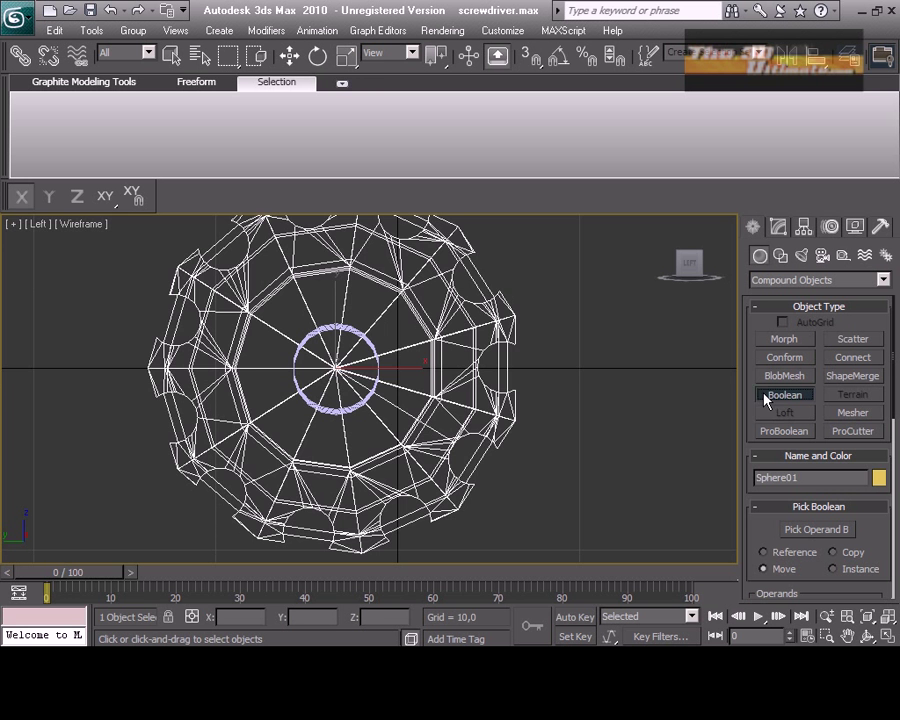
{"action": "left_click", "coordinate": [888, 636]}
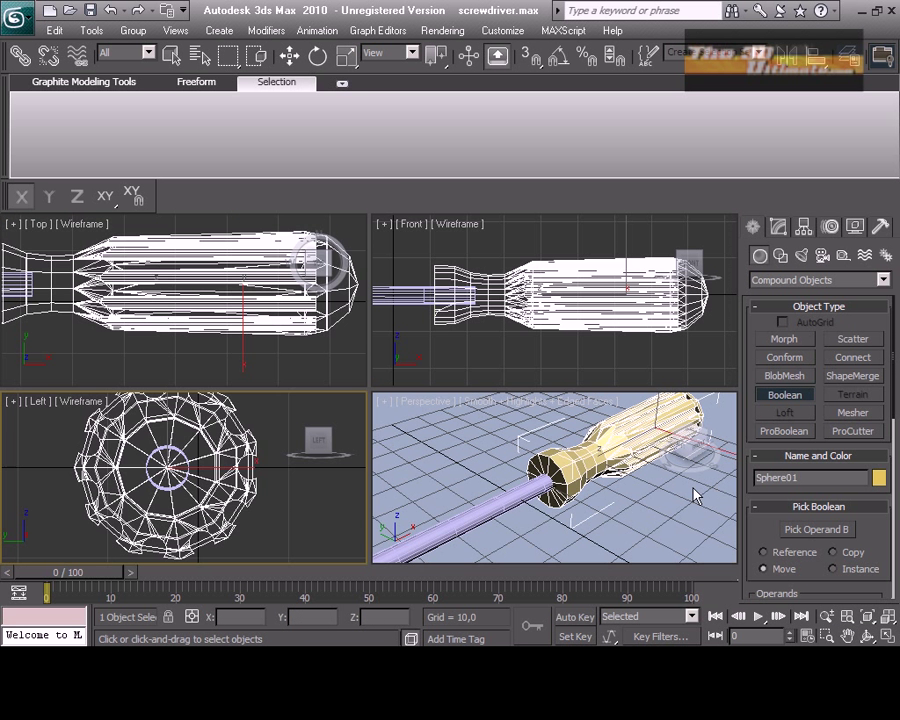
{"action": "right_click", "coordinate": [696, 495]}
- Maximize, orbit and zoom the Perspective view in on the fluted handle, then open Modifiers
{"action": "left_click", "coordinate": [888, 636]}
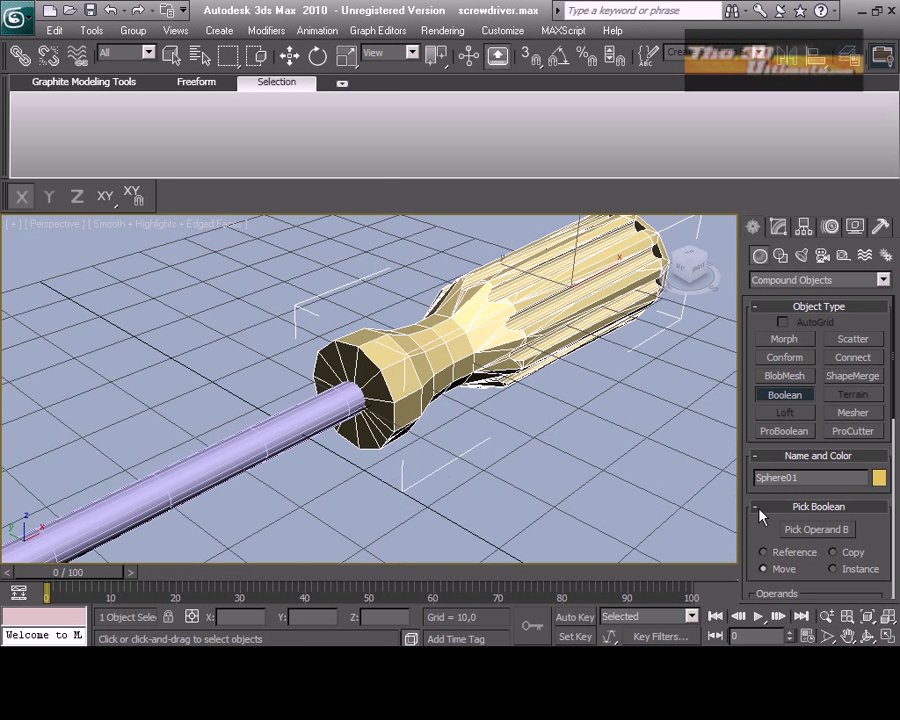
{"action": "left_click", "coordinate": [867, 636]}
{"action": "mouse_move", "coordinate": [466, 458]}
{"action": "left_mouse_down"}
{"action": "mouse_move", "coordinate": [396, 476]}
{"action": "mouse_move", "coordinate": [373, 446]}
{"action": "mouse_move", "coordinate": [343, 335]}
{"action": "mouse_move", "coordinate": [324, 403]}
{"action": "left_mouse_up"}
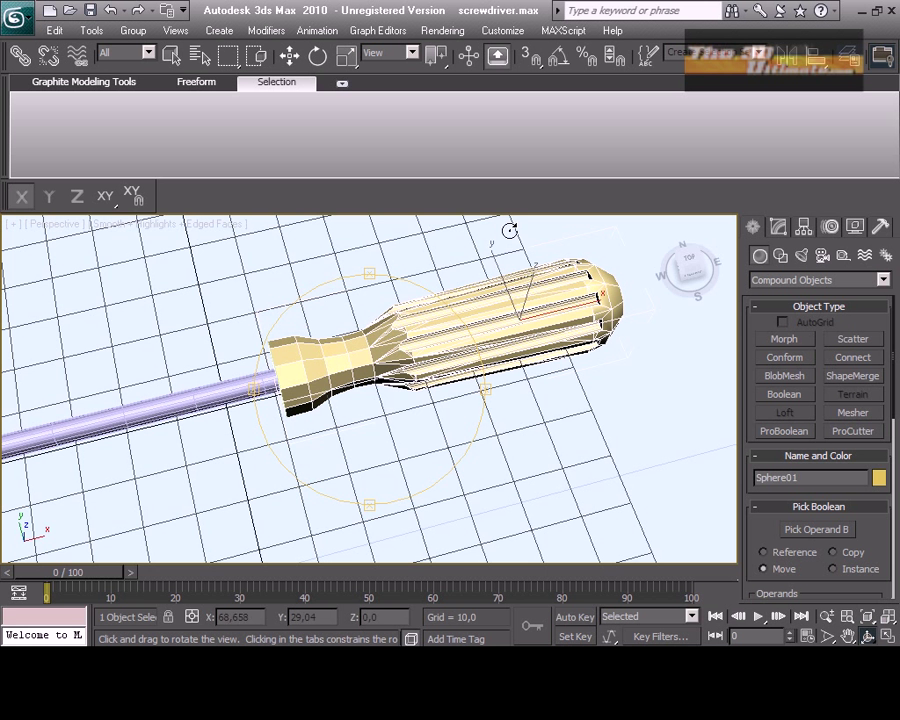
{"action": "scroll", "coordinate": [525, 355], "scroll_direction": "up", "scroll_amount": 2}
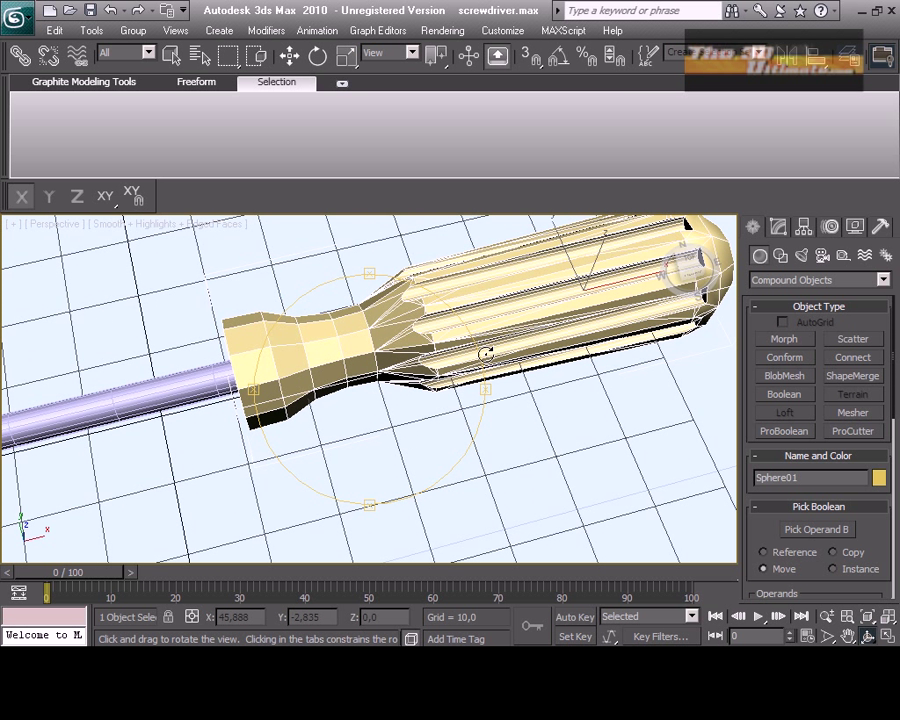
{"action": "left_click", "coordinate": [171, 55]}
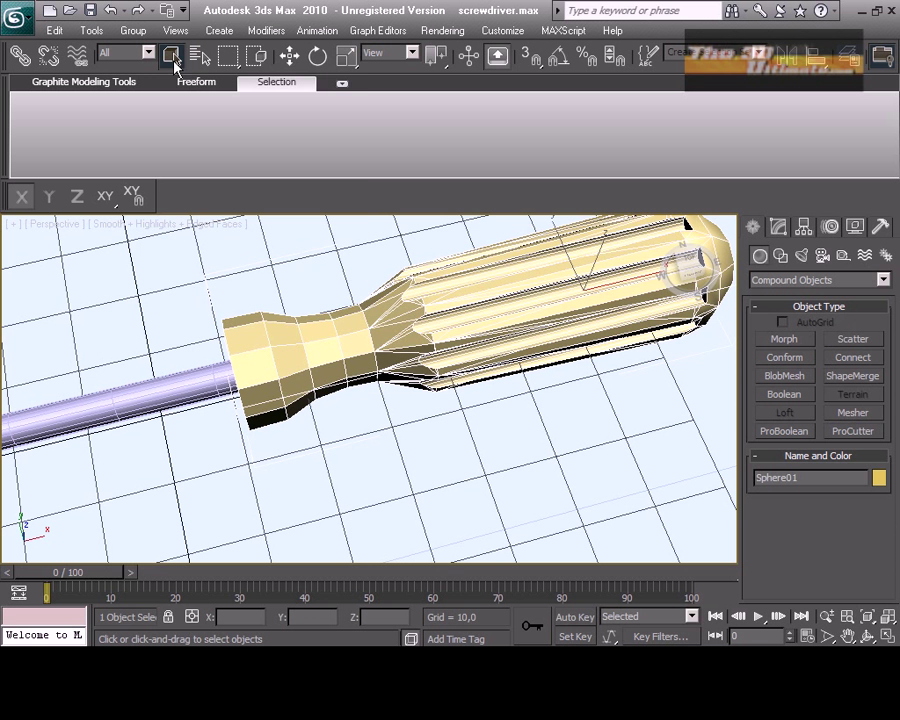
{"action": "left_click", "coordinate": [197, 33]}
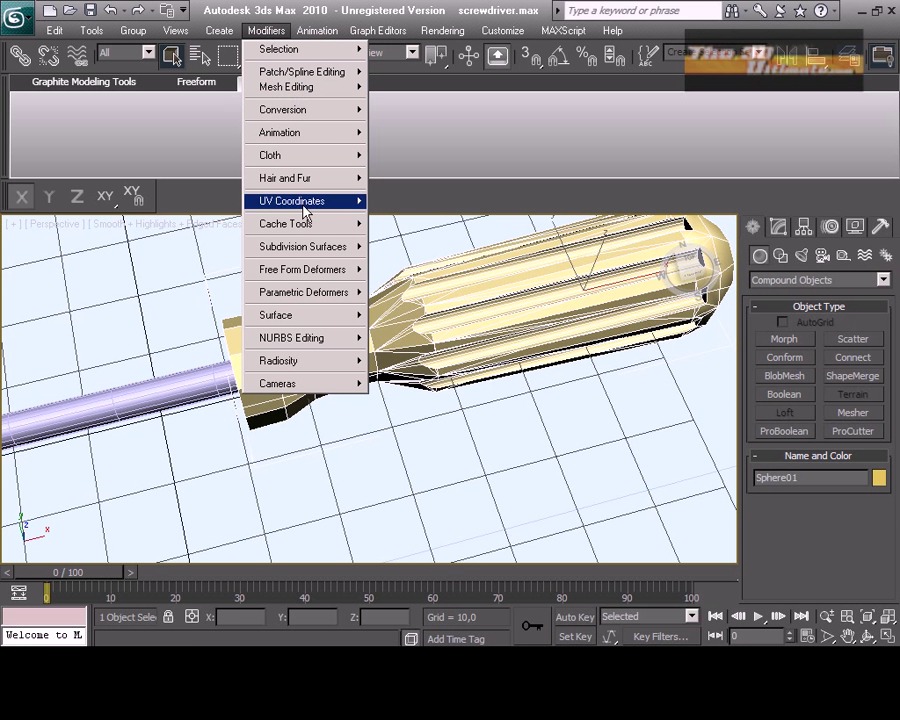
- Apply MeshSmooth to the handle with slightly lower Smoothness, then select the shaft cylinder
{"action": "left_click", "coordinate": [405, 259]}
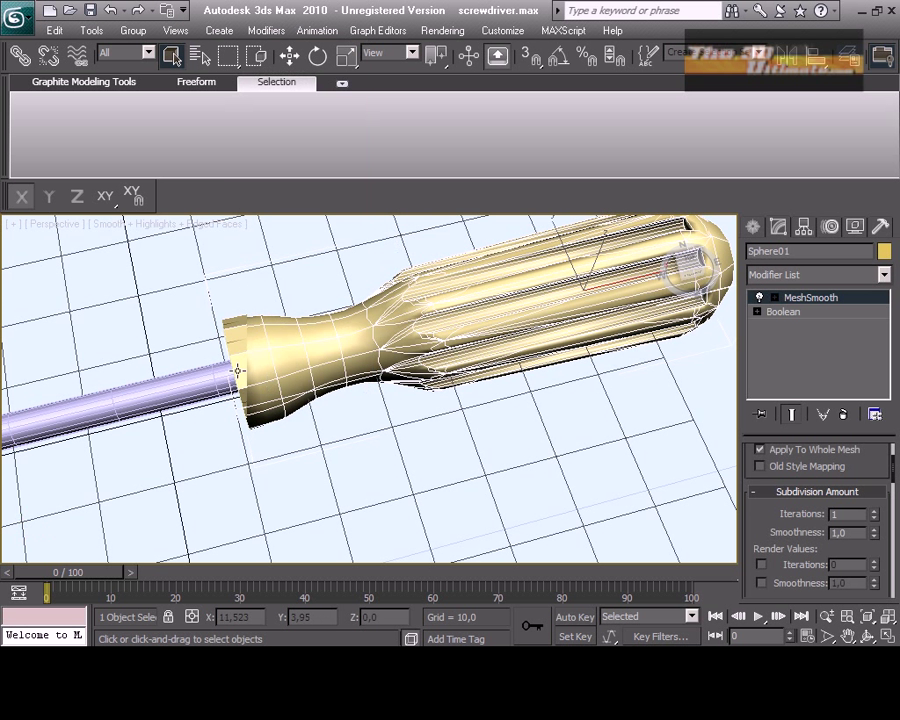
{"action": "left_click_drag", "start_coordinate": [875, 537], "coordinate": [875, 552]}
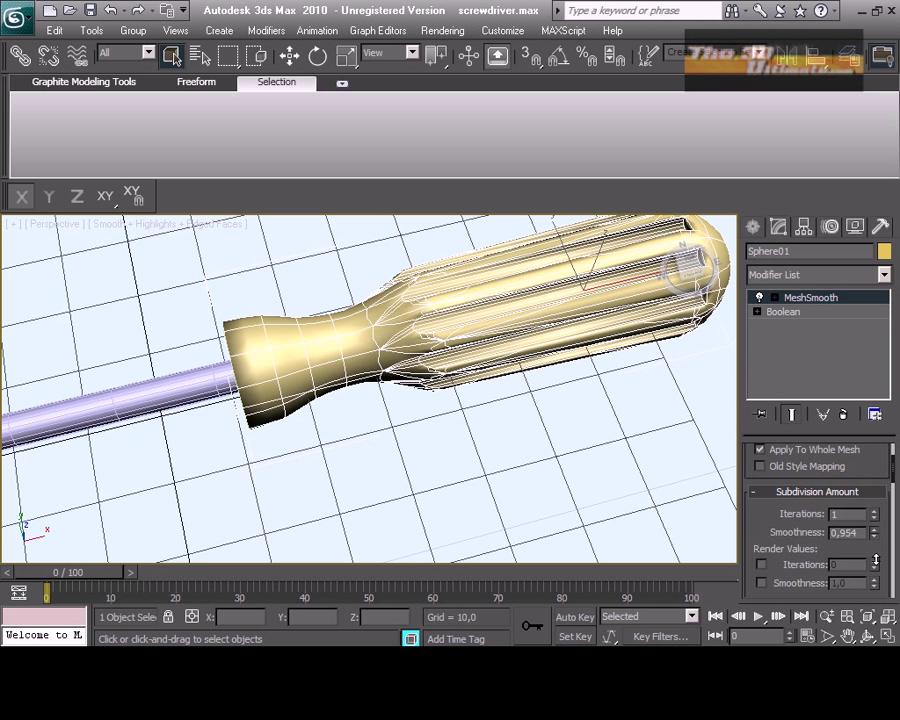
{"action": "left_click", "coordinate": [193, 452]}
{"action": "left_click", "coordinate": [185, 394]}
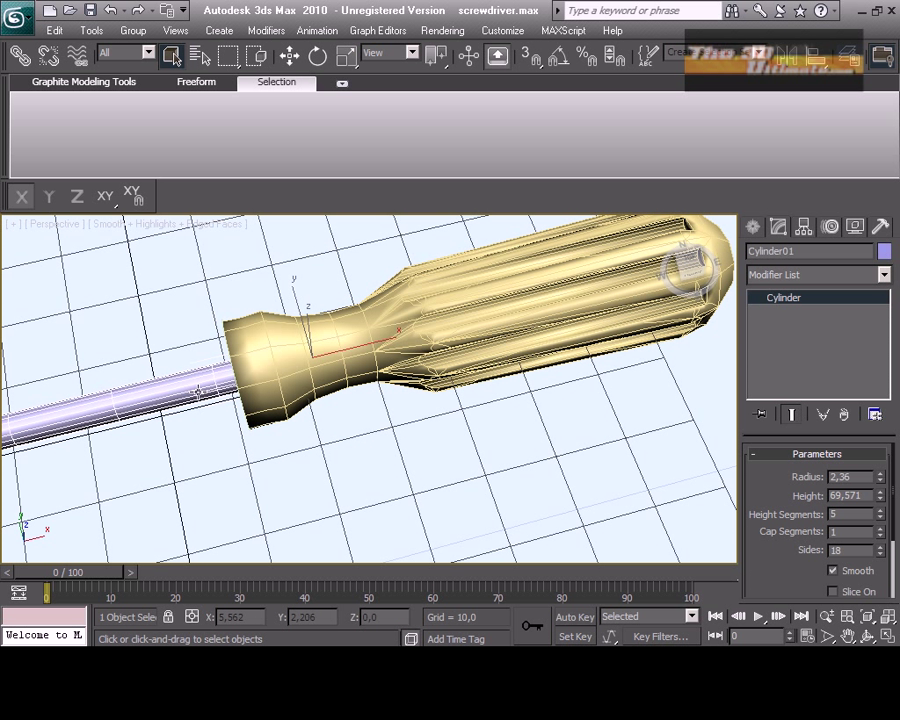
- Give the shaft 2 height segments and reduce its radius to 1.44 in a wireframe Front view
{"action": "left_click", "coordinate": [880, 510]}
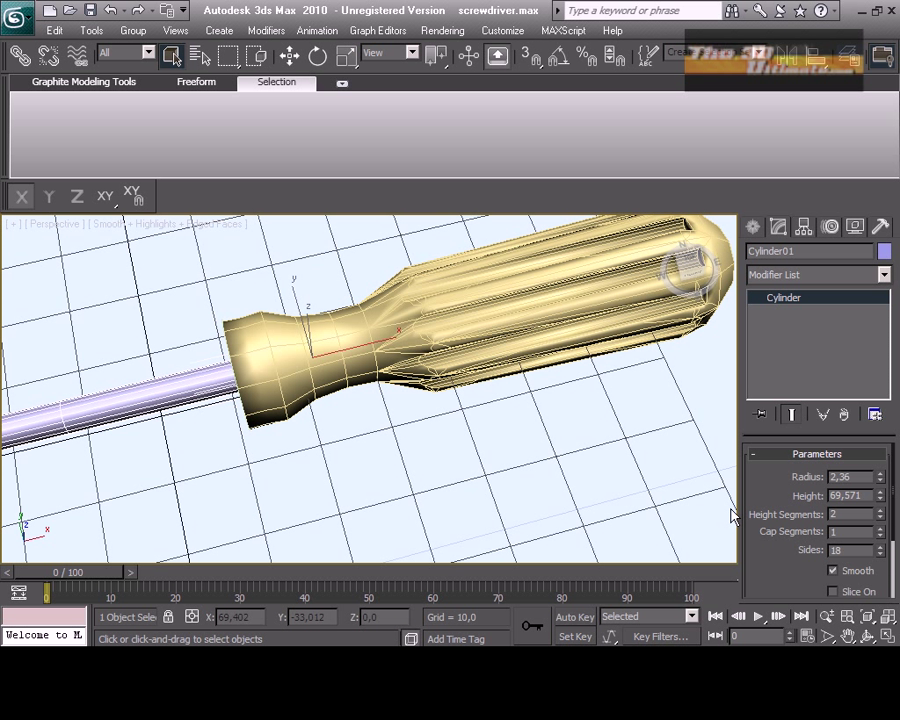
{"action": "key", "text": "f"}
{"action": "mouse_move", "coordinate": [278, 402]}
{"action": "middle_mouse_down"}
{"action": "mouse_move", "coordinate": [448, 448]}
{"action": "mouse_move", "coordinate": [90, 399]}
{"action": "middle_mouse_up"}
{"action": "scroll", "coordinate": [448, 448], "scroll_direction": "up", "scroll_amount": 8}
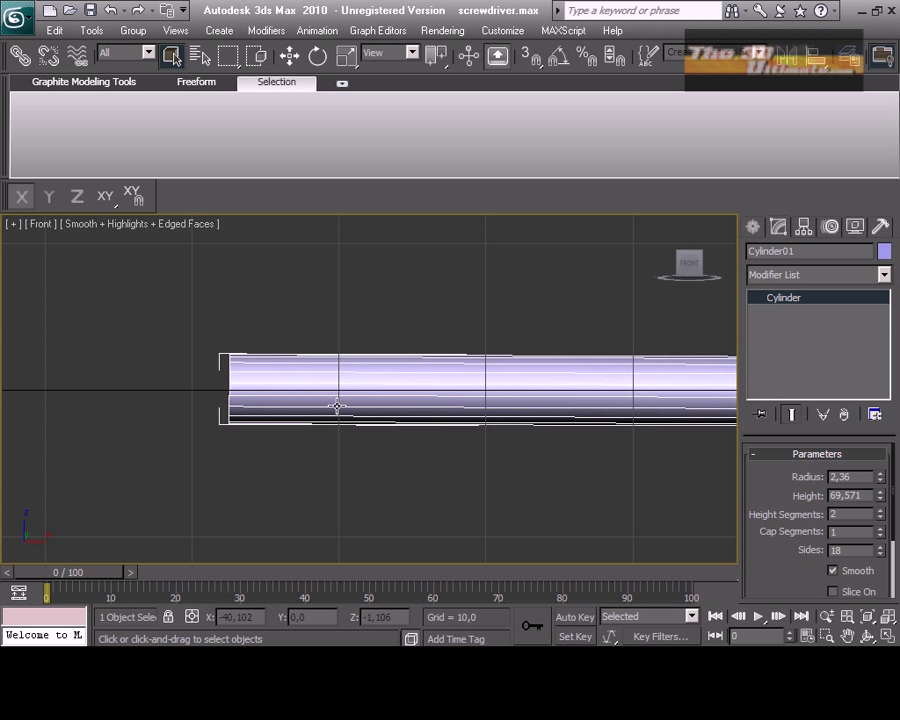
{"action": "key", "text": "F3"}
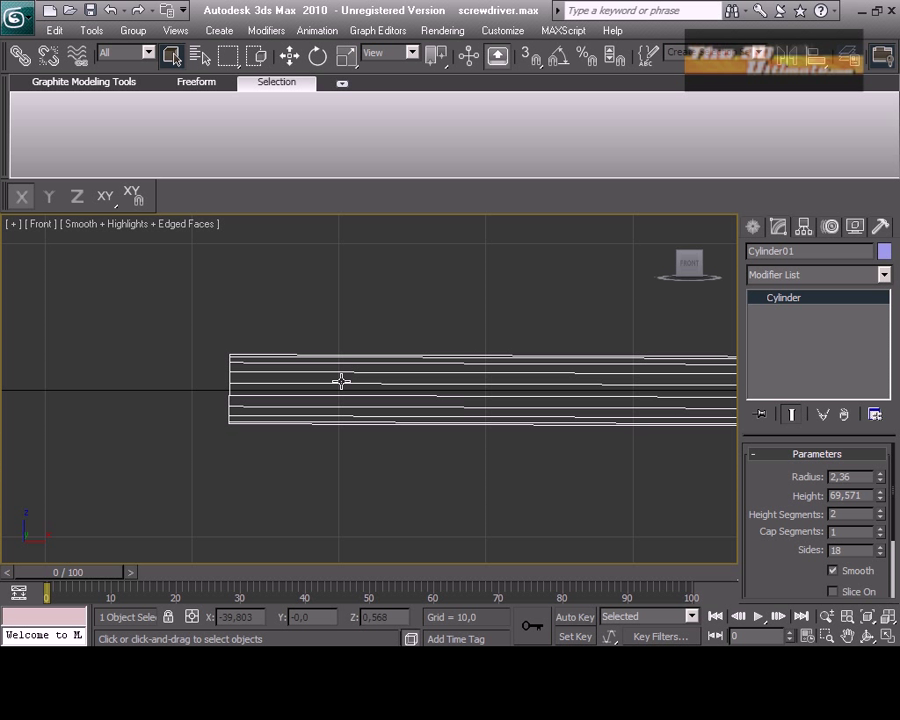
{"action": "left_click_drag", "start_coordinate": [880, 481], "coordinate": [880, 520]}
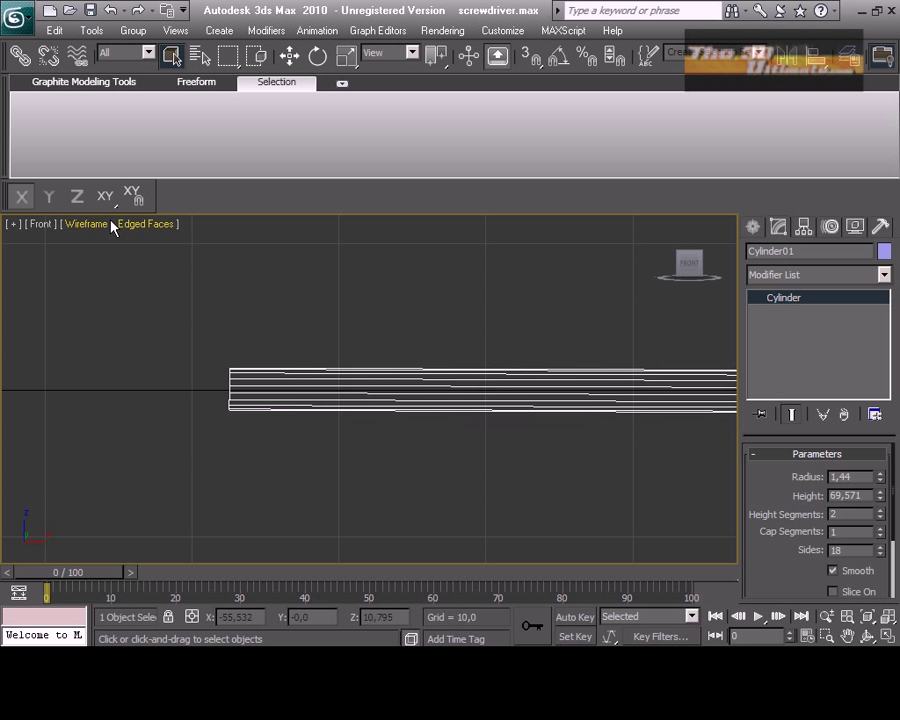
- Convert the shaft cylinder to an Editable Poly
{"action": "right_click", "coordinate": [348, 364]}
{"action": "right_click", "coordinate": [320, 373]}
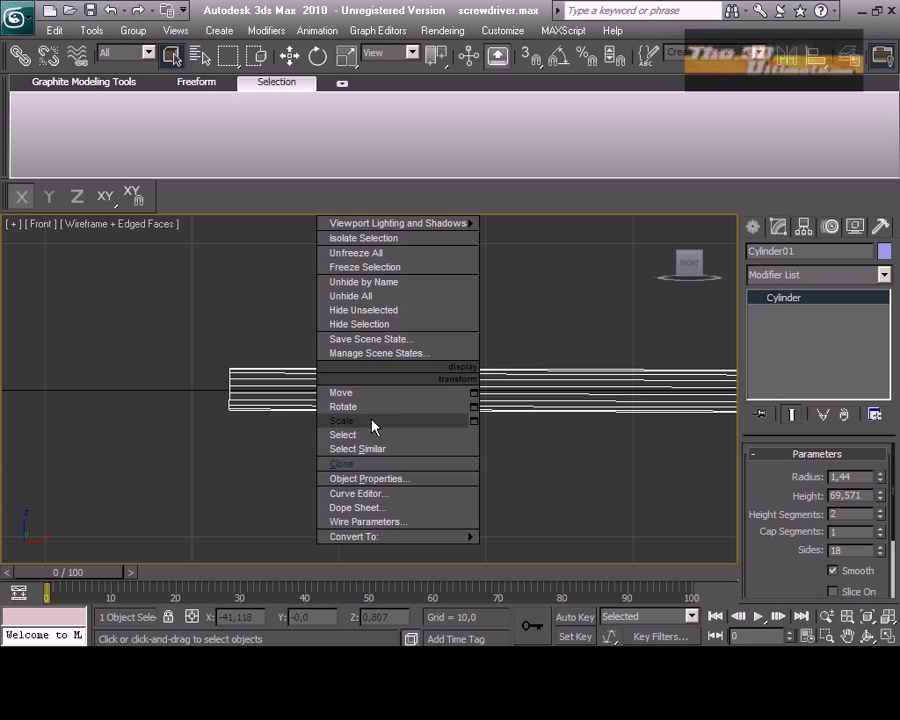
{"action": "left_click", "coordinate": [515, 548]}
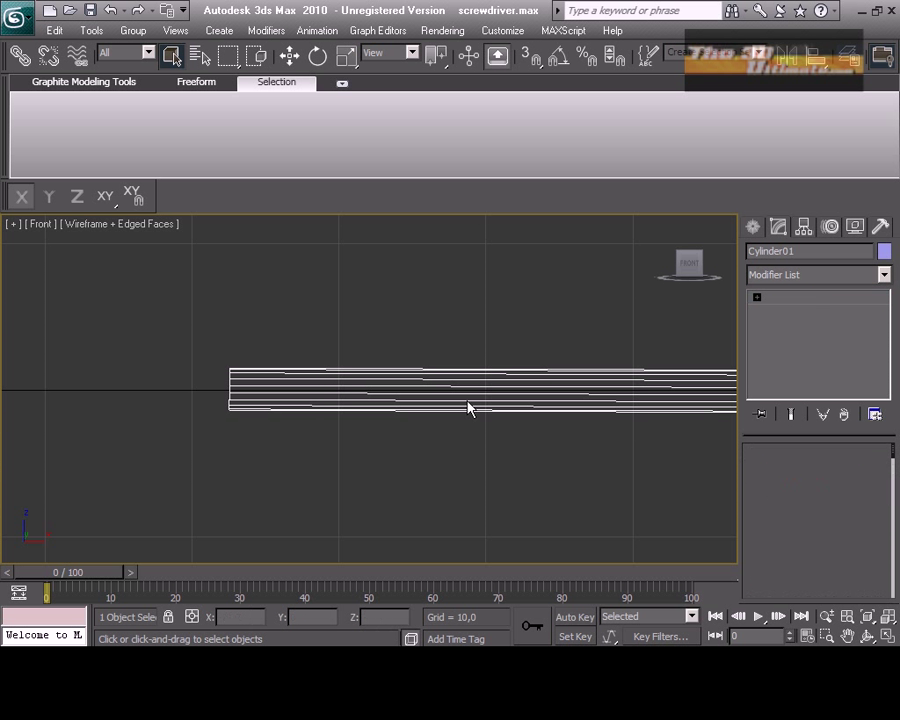
{"action": "right_click", "coordinate": [338, 368]}
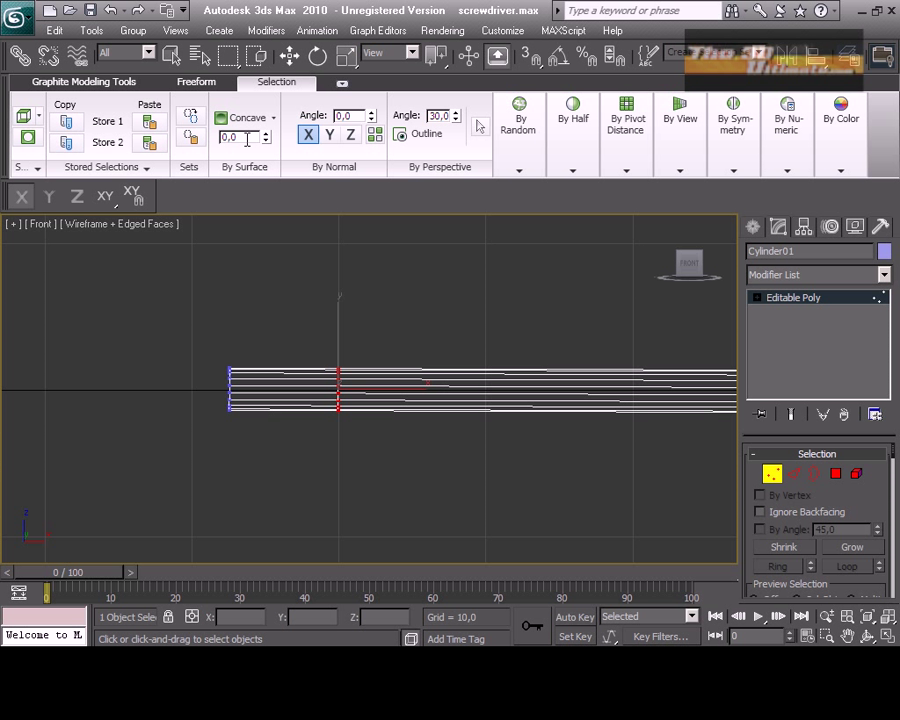
- Marquee-select the shaft's end vertices and move them right to shorten it
{"action": "left_click", "coordinate": [171, 55]}
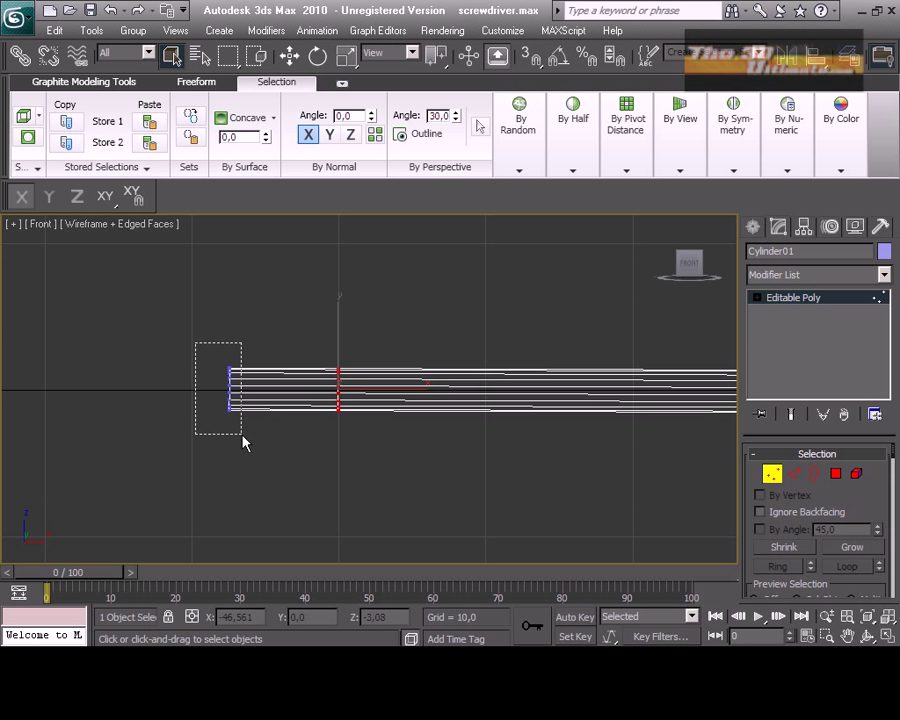
{"action": "left_click_drag", "start_coordinate": [244, 443], "coordinate": [244, 443]}
{"action": "left_click", "coordinate": [289, 55]}
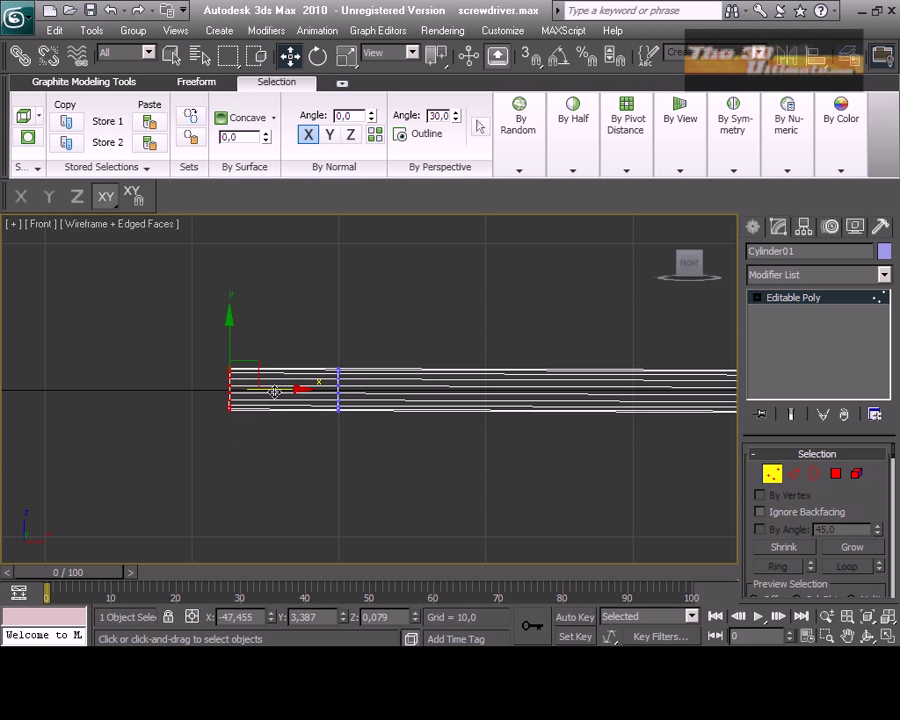
{"action": "left_click_drag", "start_coordinate": [274, 391], "coordinate": [324, 401]}
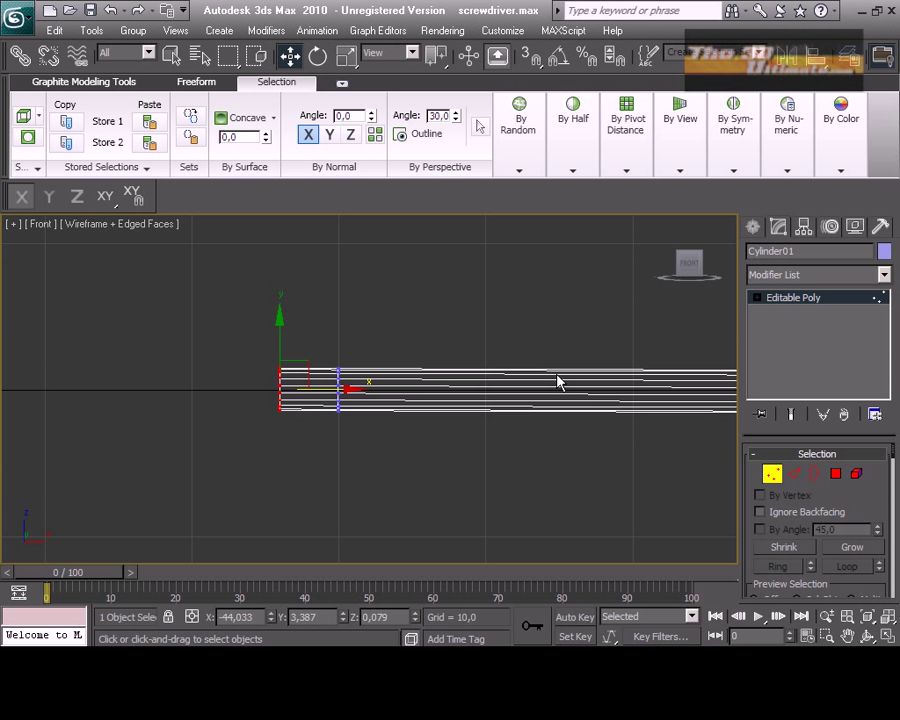
{"action": "left_click", "coordinate": [792, 474]}
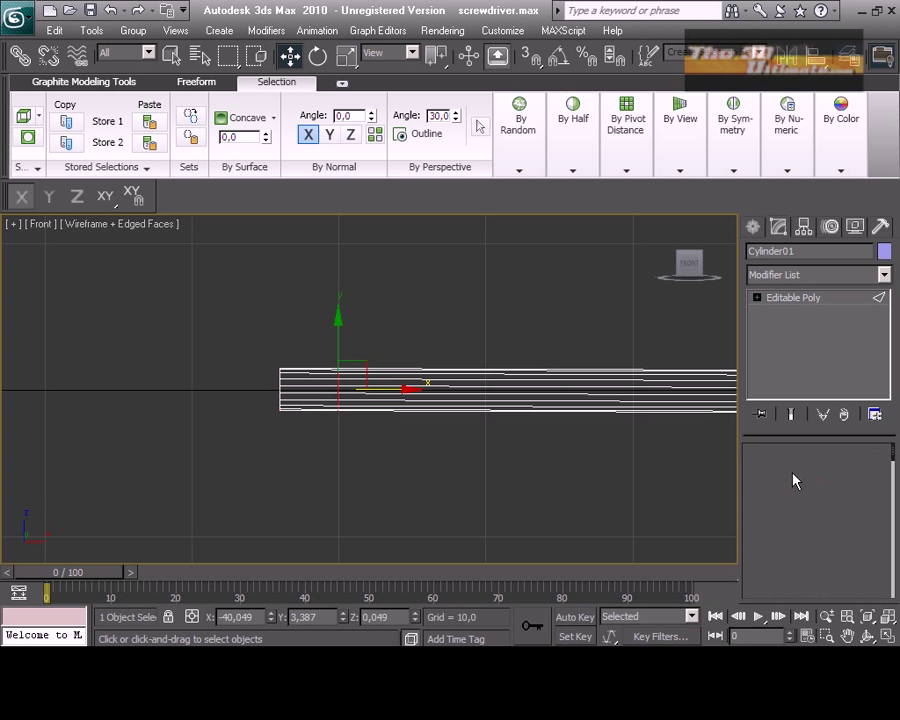
{"action": "left_click", "coordinate": [886, 637]}
{"action": "right_click", "coordinate": [460, 303]}
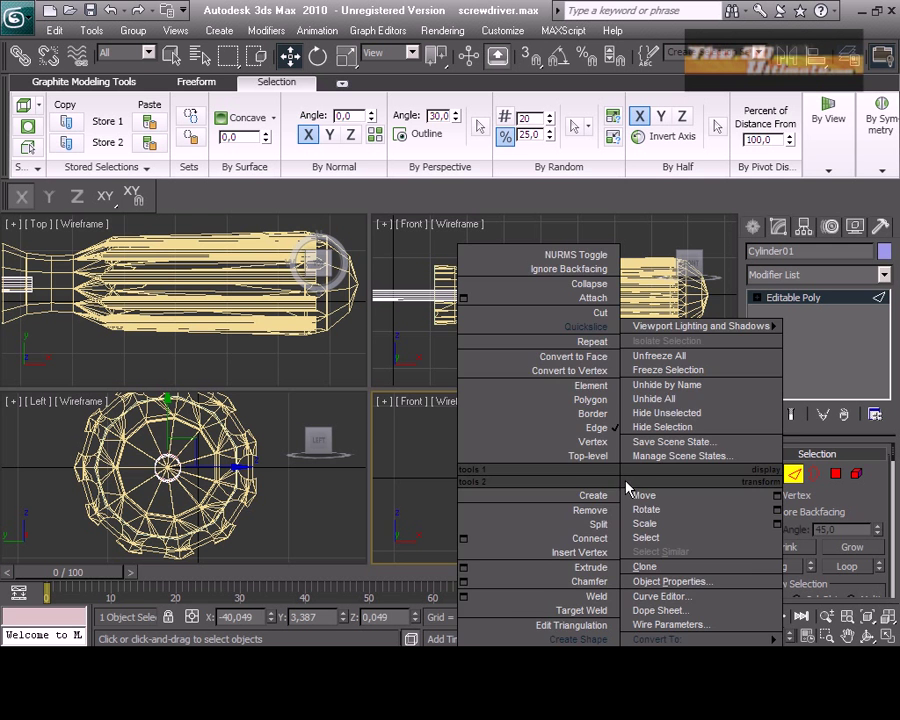
- Maximize a Perspective view zoomed in on the shaft tip
{"action": "key", "text": "p"}
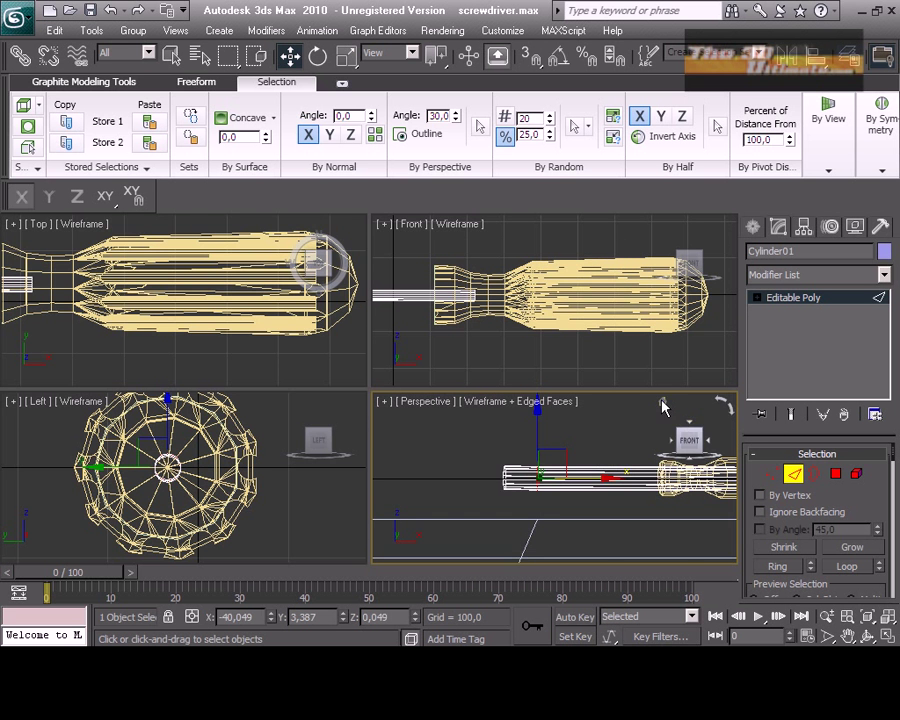
{"action": "middle_click_drag", "start_coordinate": [663, 402], "coordinate": [663, 512], "text": "alt"}
{"action": "left_click", "coordinate": [886, 637]}
{"action": "scroll", "coordinate": [299, 480], "scroll_direction": "up", "scroll_amount": 3}
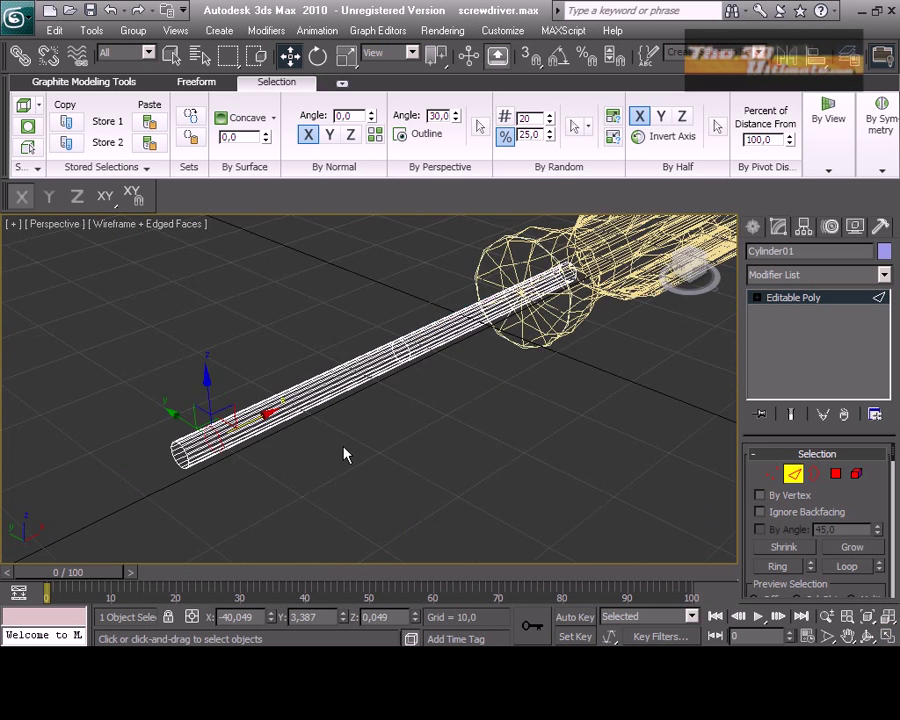
{"action": "scroll", "coordinate": [346, 452], "scroll_direction": "up", "scroll_amount": 3}
{"action": "scroll", "coordinate": [380, 454], "scroll_direction": "up", "scroll_amount": 3}
{"action": "middle_click_drag", "start_coordinate": [429, 507], "coordinate": [426, 456]}
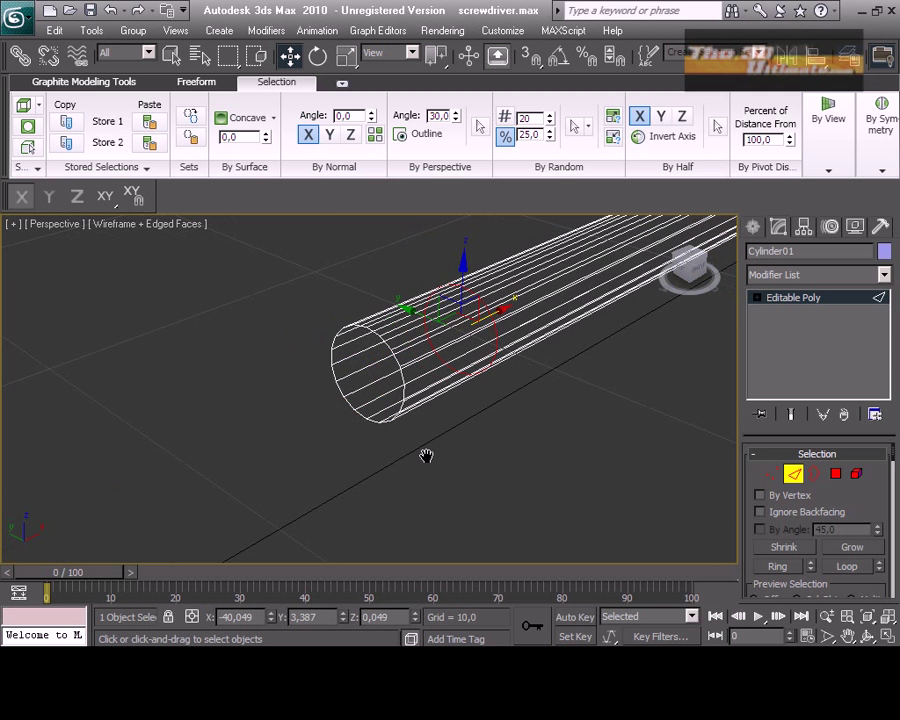
- Select the tip edges with Ring and Loop, then switch to Vertex level
{"action": "double_click", "coordinate": [398, 362]}
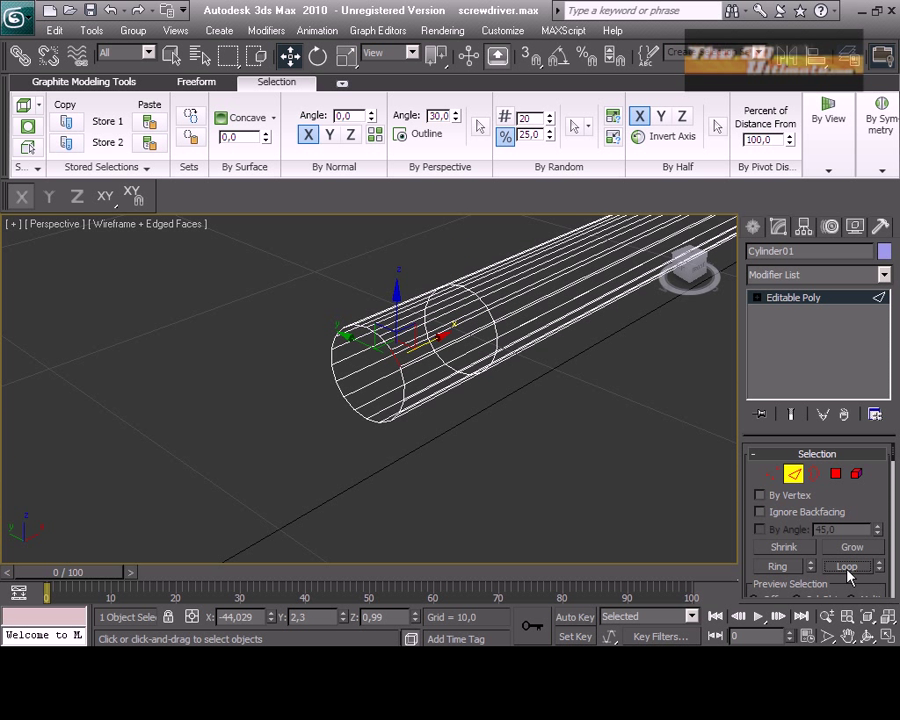
{"action": "scroll", "coordinate": [480, 474], "scroll_direction": "up", "scroll_amount": 2}
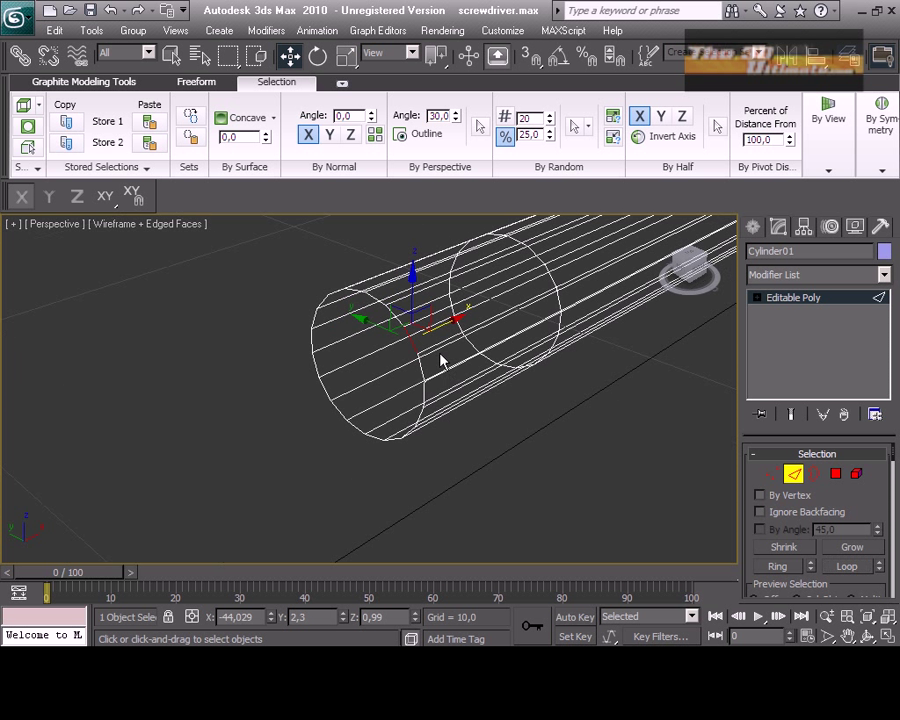
{"action": "left_click", "coordinate": [418, 356]}
{"action": "left_click", "coordinate": [410, 338]}
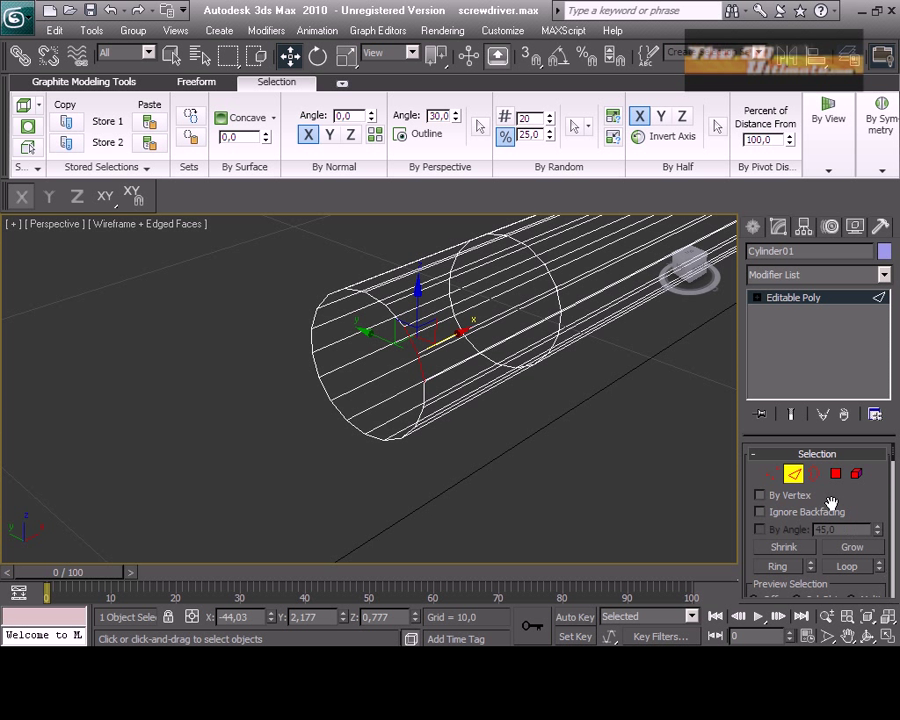
{"action": "left_click", "coordinate": [358, 352]}
{"action": "key", "text": "3"}
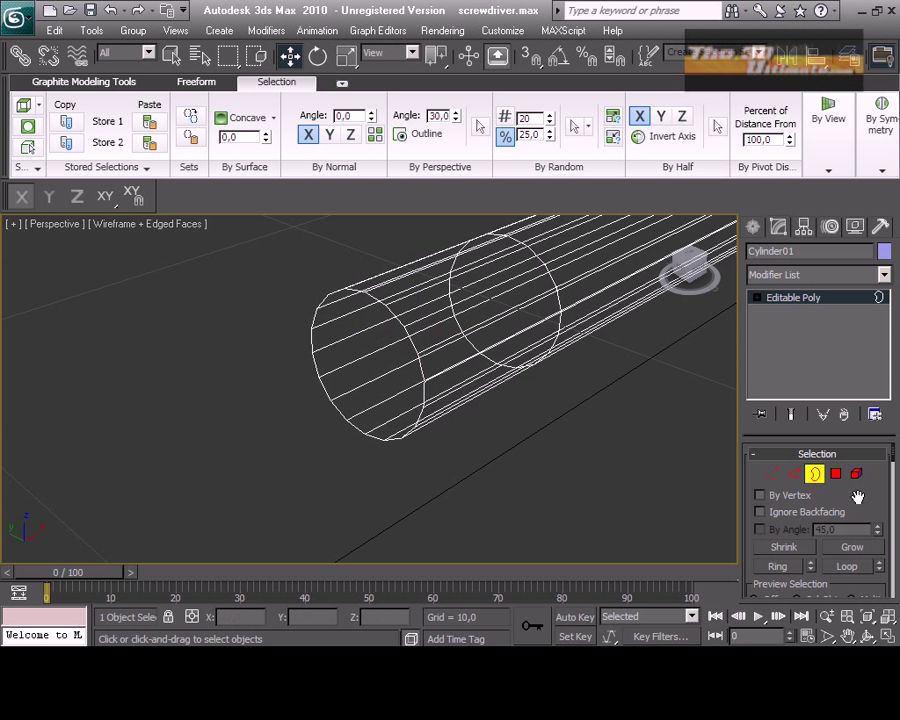
{"action": "key", "text": "2"}
{"action": "left_click", "coordinate": [412, 348]}
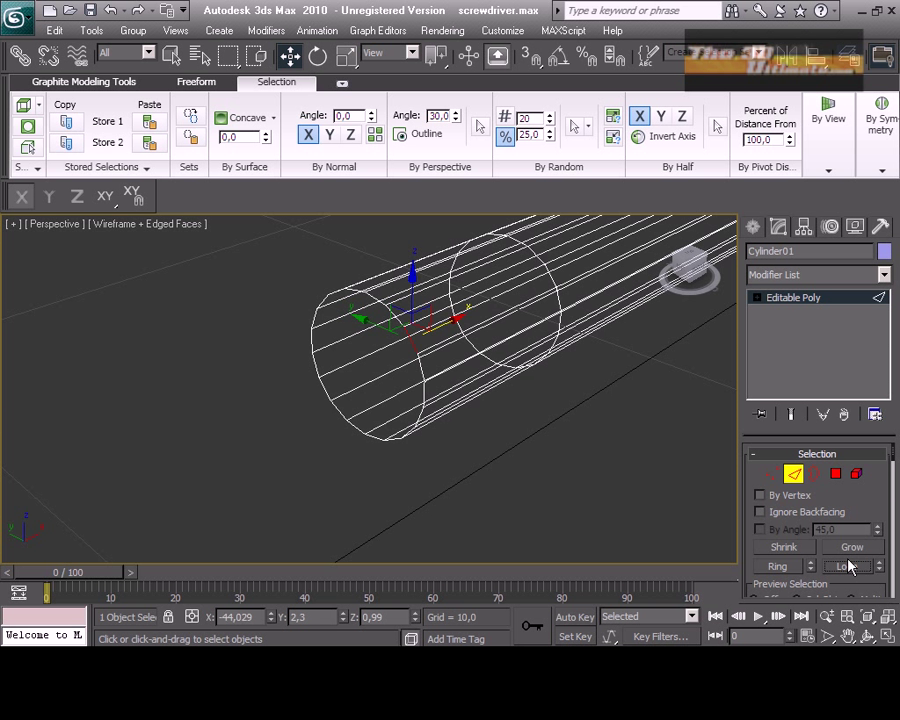
{"action": "left_click", "coordinate": [783, 567]}
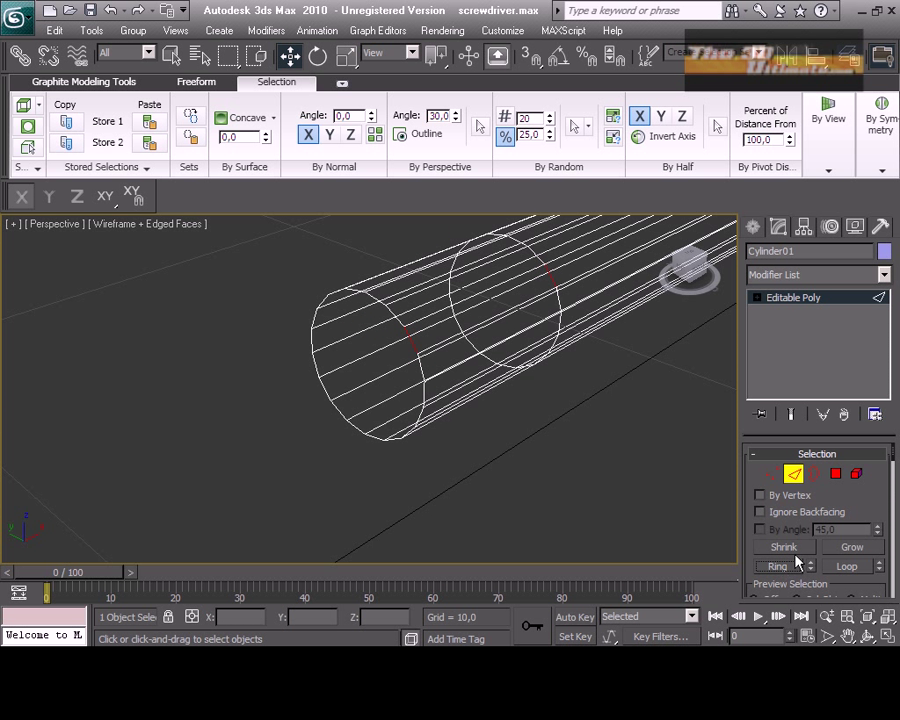
{"action": "left_click", "coordinate": [858, 567]}
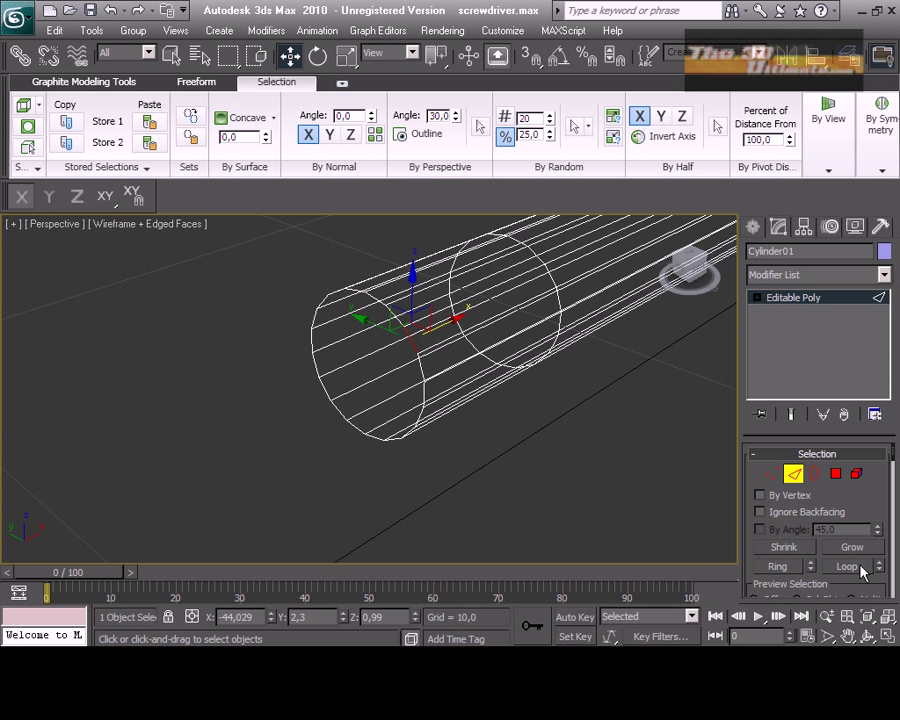
{"action": "left_click", "coordinate": [772, 473]}
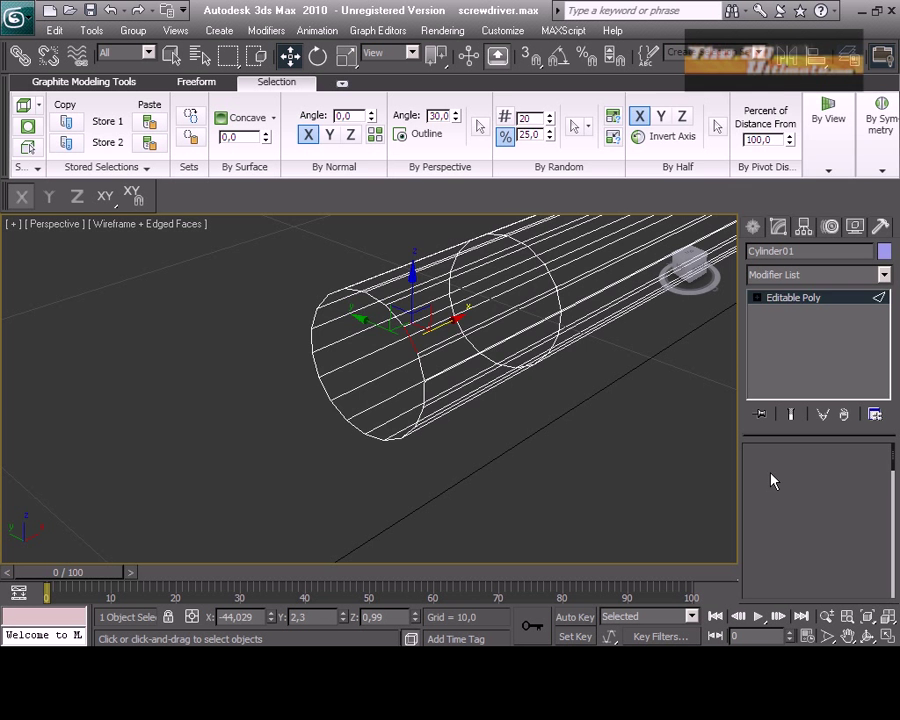
- Scale the end-ring vertices along Y to about 21%, squashing them into a thin ellipse
{"action": "right_click", "coordinate": [413, 378]}
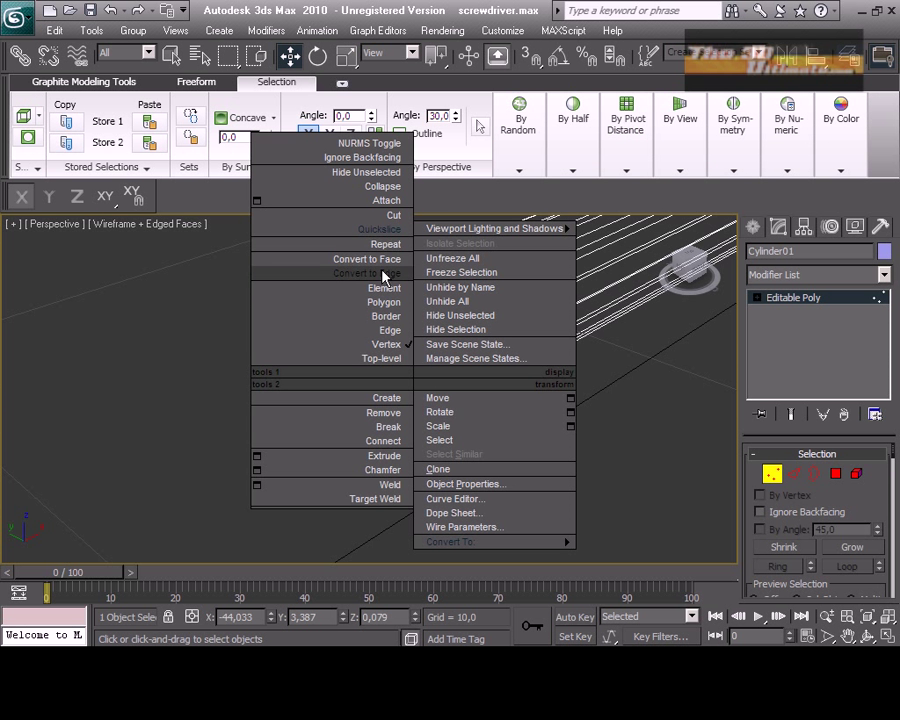
{"action": "left_click", "coordinate": [380, 273]}
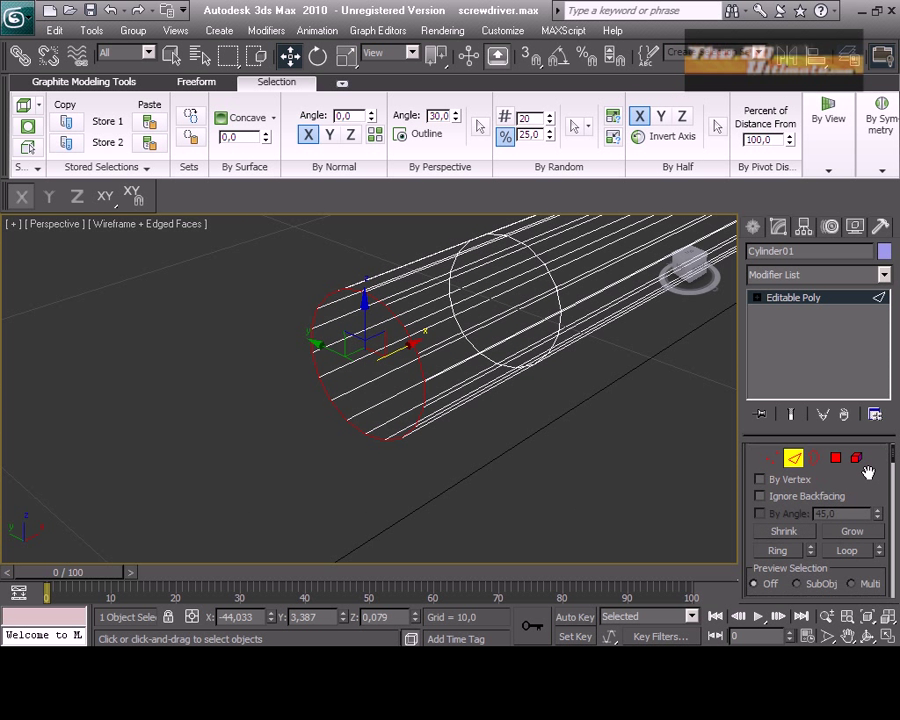
{"action": "scroll", "coordinate": [862, 472], "scroll_direction": "down", "scroll_amount": 5}
{"action": "scroll", "coordinate": [860, 475], "scroll_direction": "down", "scroll_amount": 5}
{"action": "scroll", "coordinate": [858, 480], "scroll_direction": "down", "scroll_amount": 5}
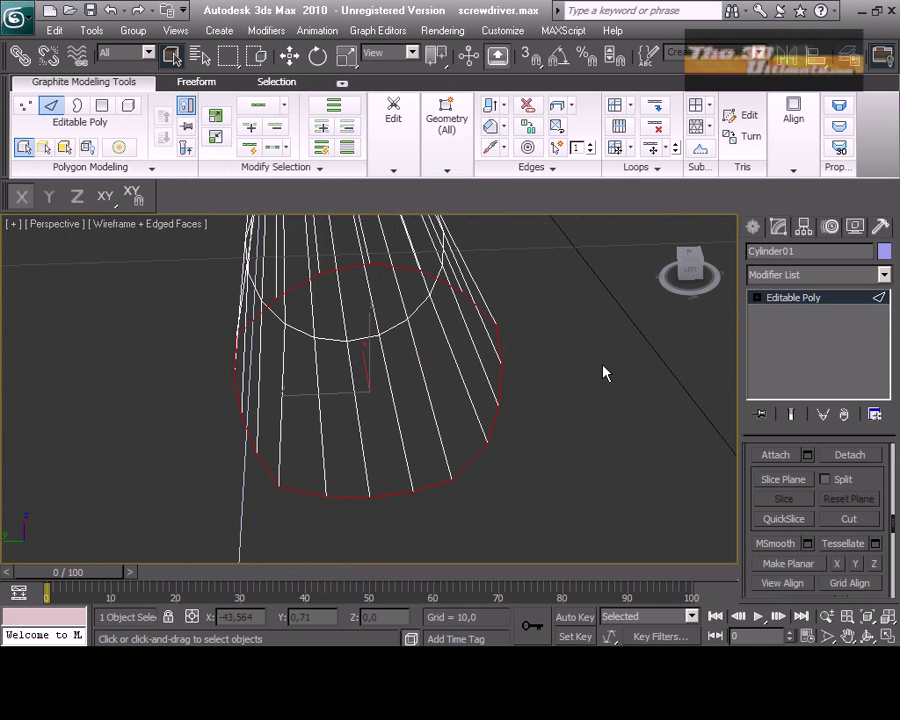
{"action": "left_click", "coordinate": [889, 637]}
{"action": "left_click", "coordinate": [889, 637]}
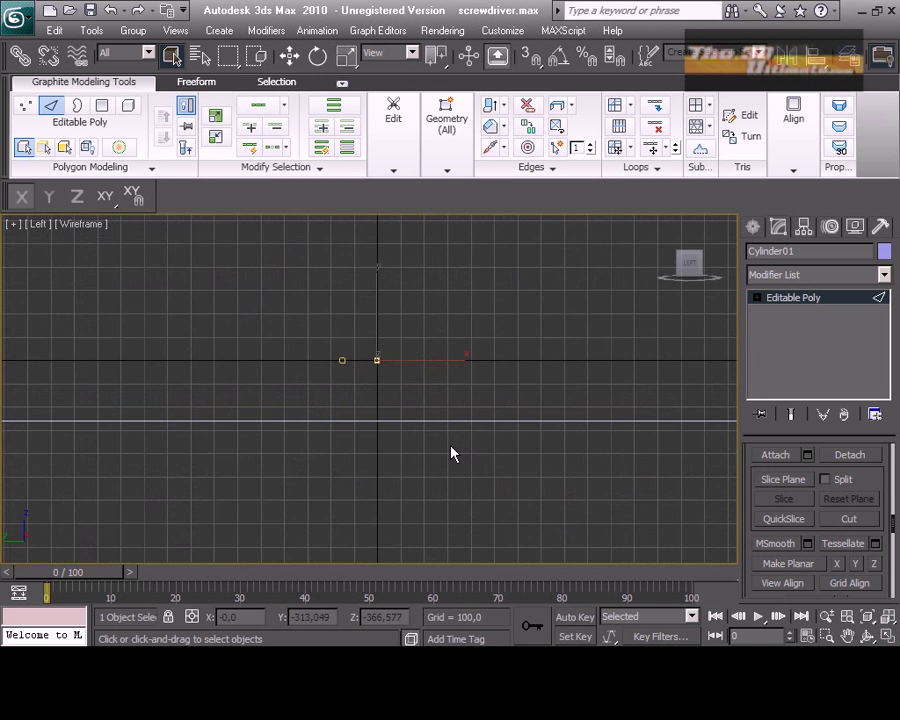
{"action": "scroll", "coordinate": [448, 450], "scroll_direction": "up", "scroll_amount": 3}
{"action": "scroll", "coordinate": [446, 442], "scroll_direction": "up", "scroll_amount": 8}
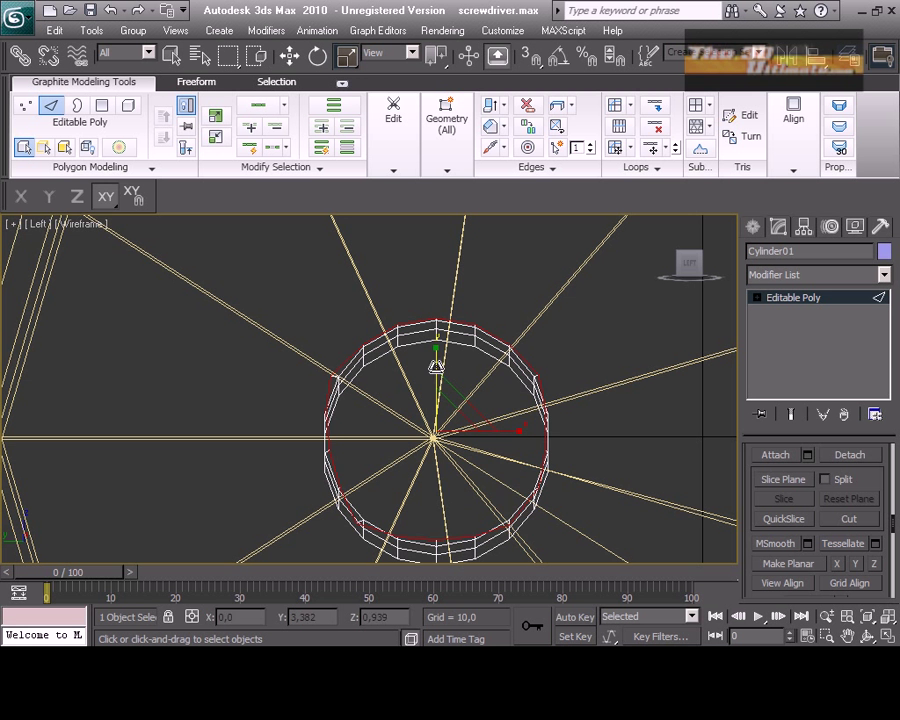
{"action": "left_click_drag", "start_coordinate": [436, 362], "coordinate": [436, 610]}
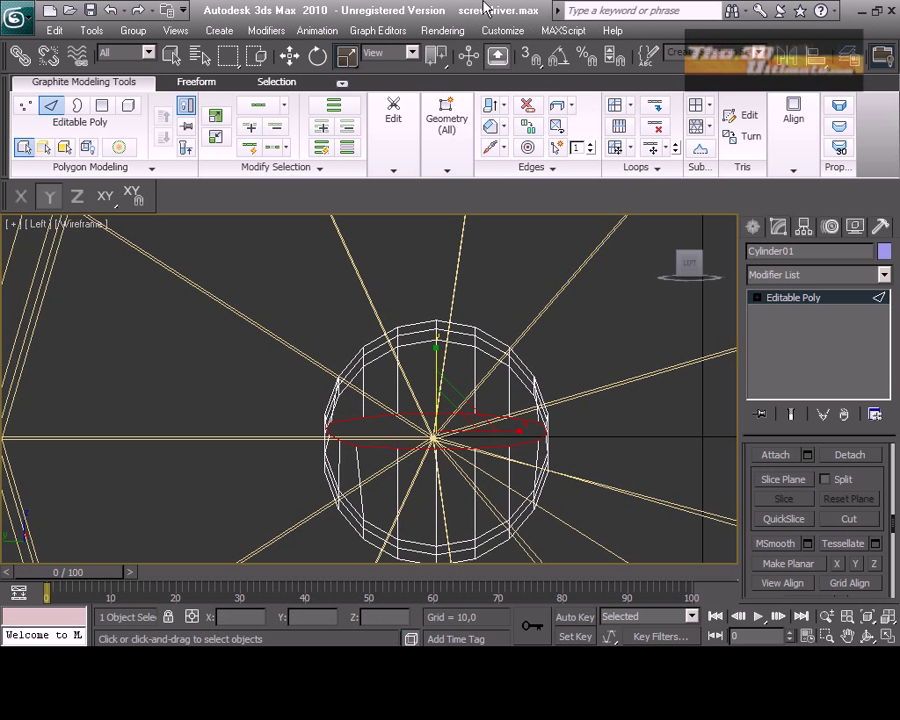
- Try collapsing the end vertices, undo it, then push them slightly outward along X
{"action": "left_click", "coordinate": [889, 637]}
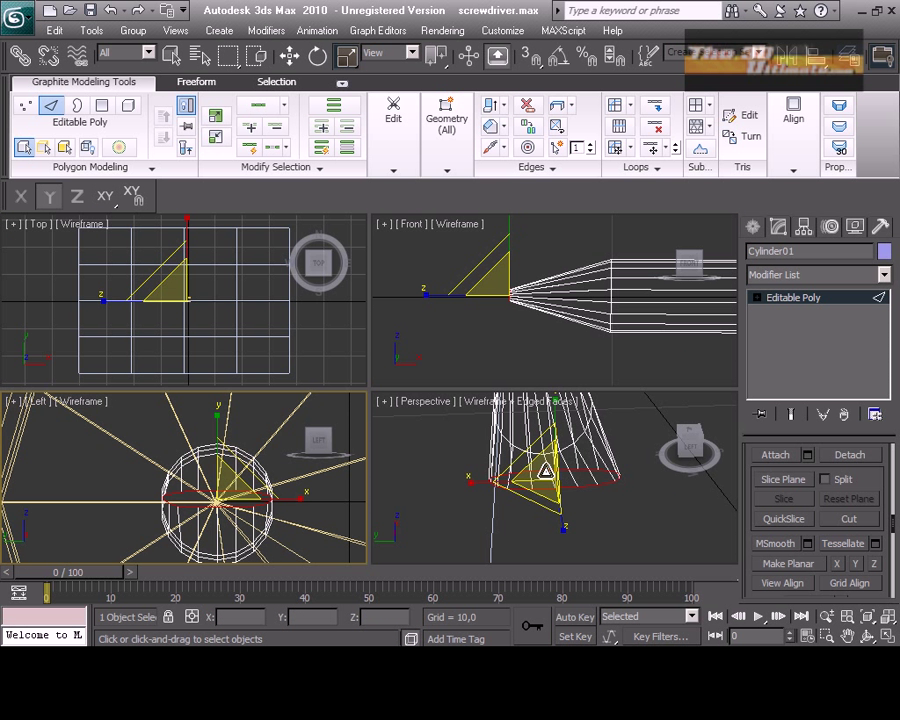
{"action": "right_click", "coordinate": [647, 516]}
{"action": "left_click", "coordinate": [889, 637]}
{"action": "left_click", "coordinate": [869, 637]}
{"action": "left_click_drag", "start_coordinate": [367, 410], "coordinate": [328, 403]}
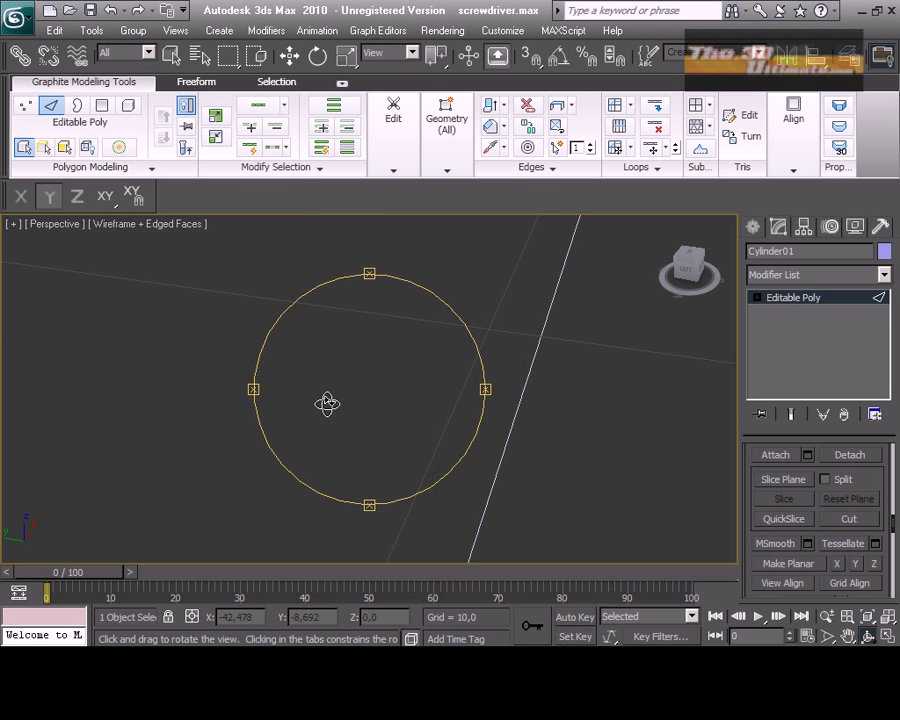
{"action": "left_click_drag", "start_coordinate": [490, 454], "coordinate": [327, 422]}
{"action": "middle_click_drag", "start_coordinate": [470, 388], "coordinate": [561, 384]}
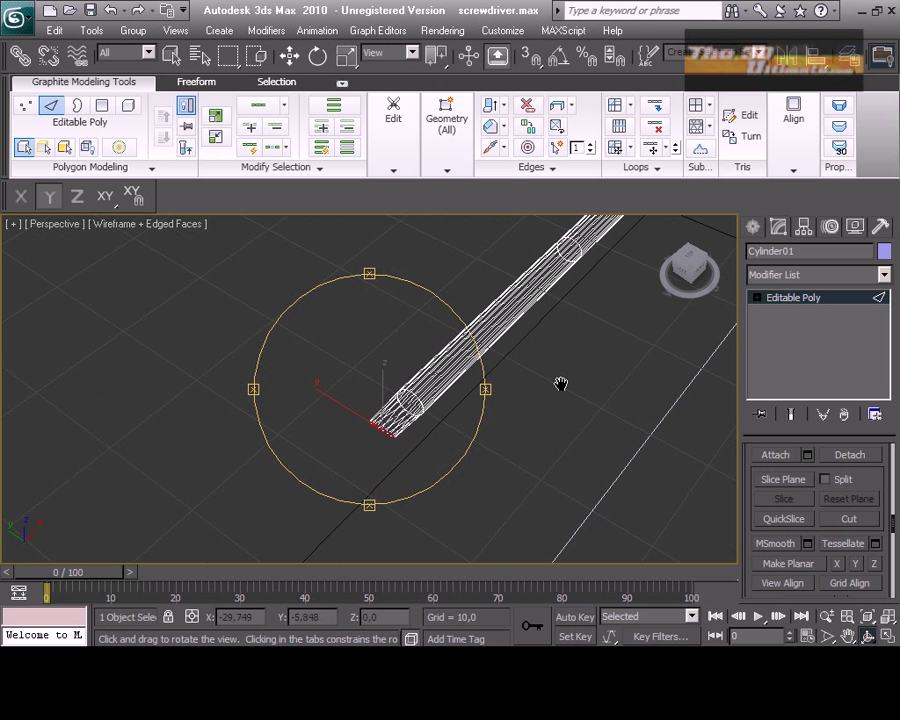
{"action": "left_click_drag", "start_coordinate": [561, 384], "coordinate": [708, 441]}
{"action": "scroll", "coordinate": [875, 507], "scroll_direction": "up", "scroll_amount": 1}
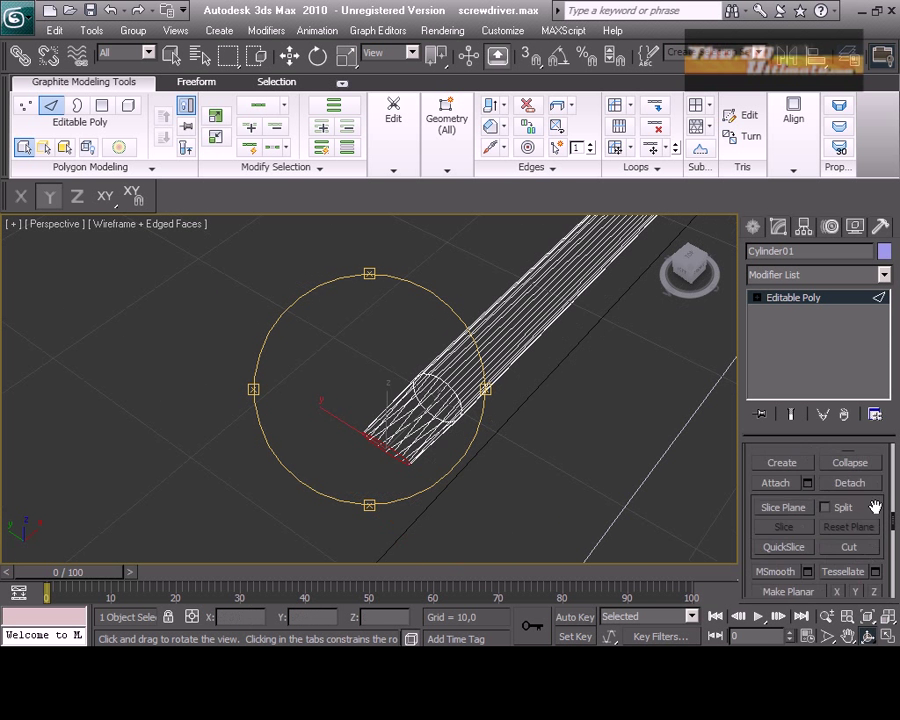
{"action": "scroll", "coordinate": [870, 507], "scroll_direction": "up", "scroll_amount": 1}
{"action": "left_click", "coordinate": [862, 504]}
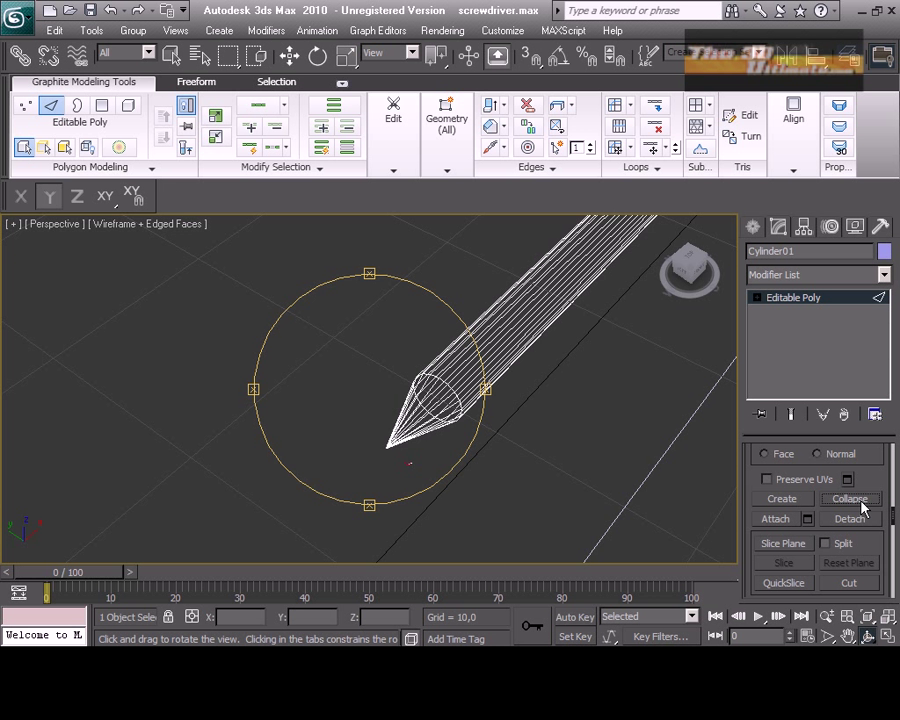
{"action": "key", "text": "ctrl+z"}
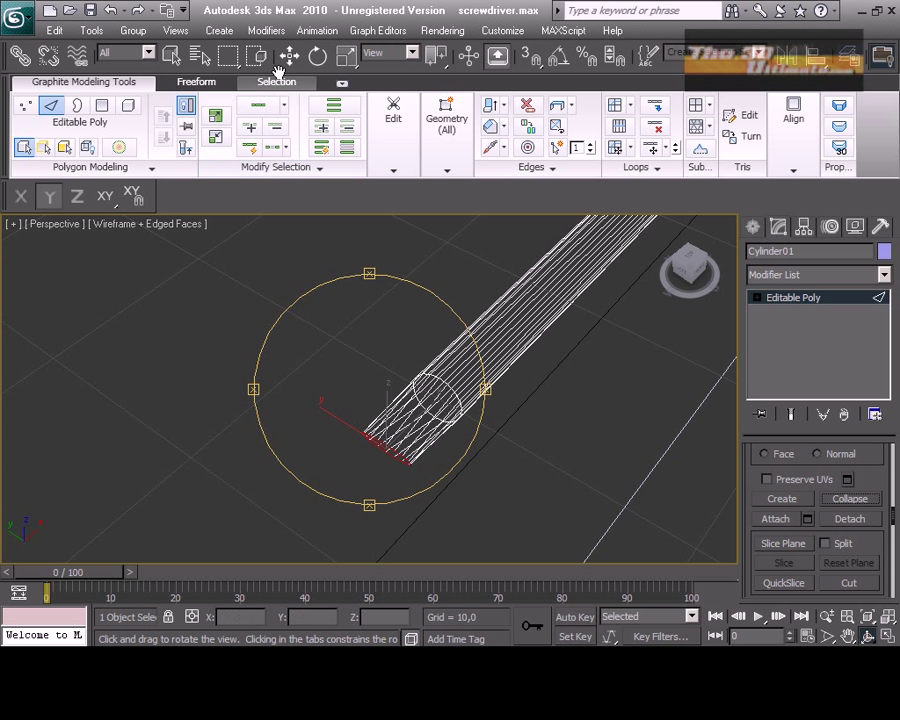
{"action": "left_click", "coordinate": [289, 56]}
{"action": "left_click_drag", "start_coordinate": [422, 418], "coordinate": [364, 462]}
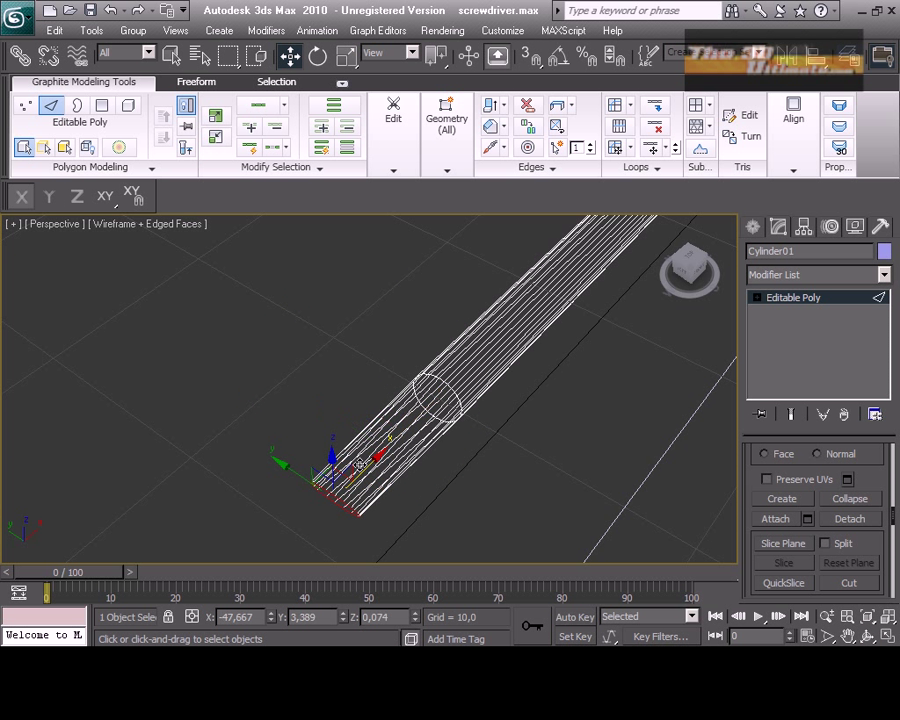
- Select the shaft's end-cap polygon and extrude it outward
{"action": "right_click", "coordinate": [334, 485]}
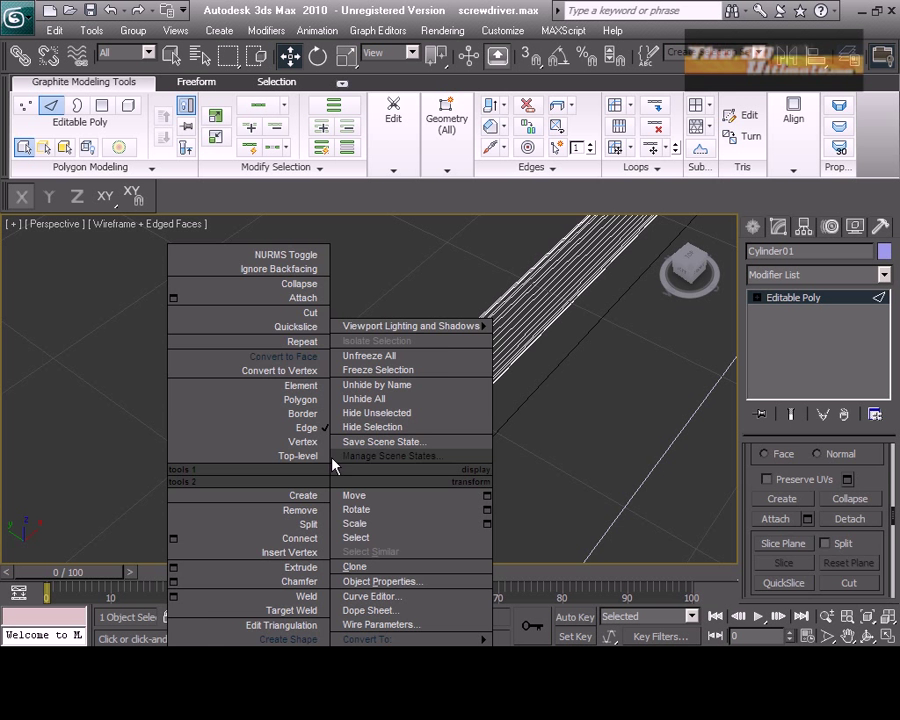
{"action": "left_click", "coordinate": [285, 355]}
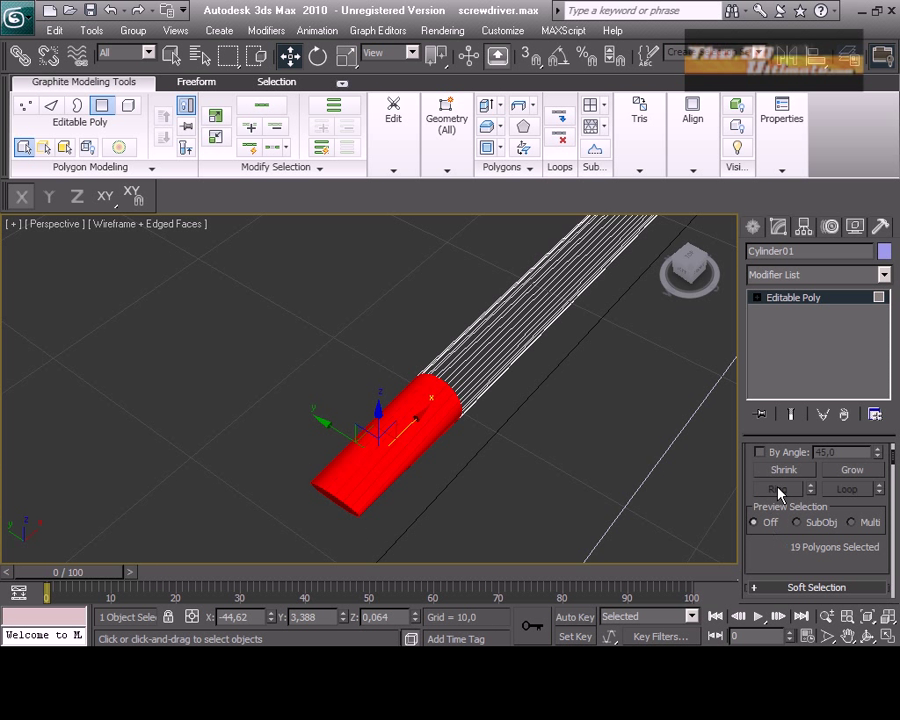
{"action": "left_click", "coordinate": [334, 497]}
{"action": "right_click", "coordinate": [334, 497]}
{"action": "left_click", "coordinate": [297, 524]}
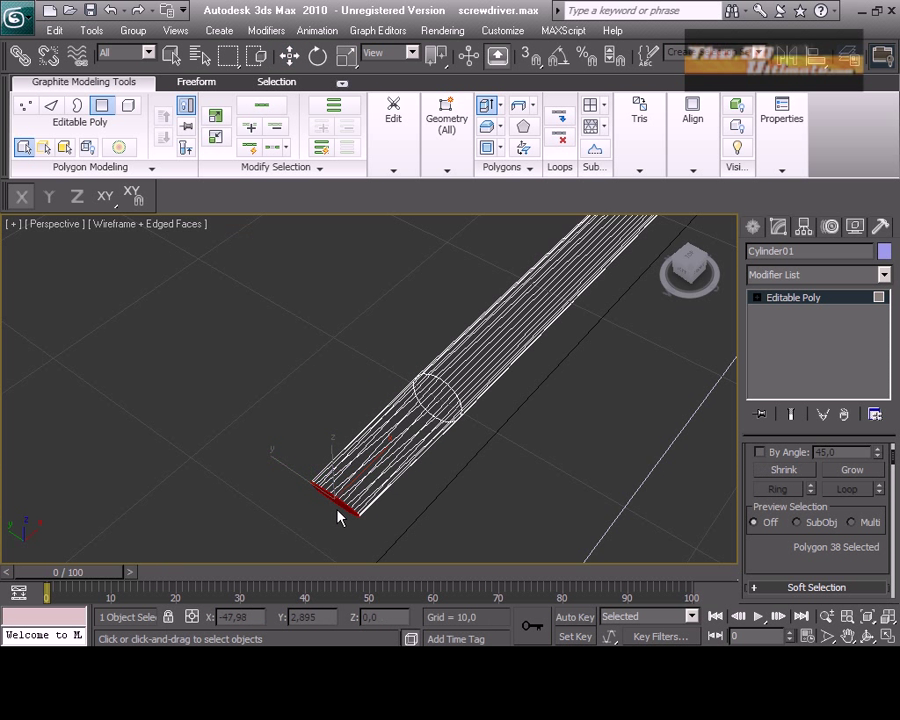
{"action": "left_click_drag", "start_coordinate": [337, 513], "coordinate": [342, 482]}
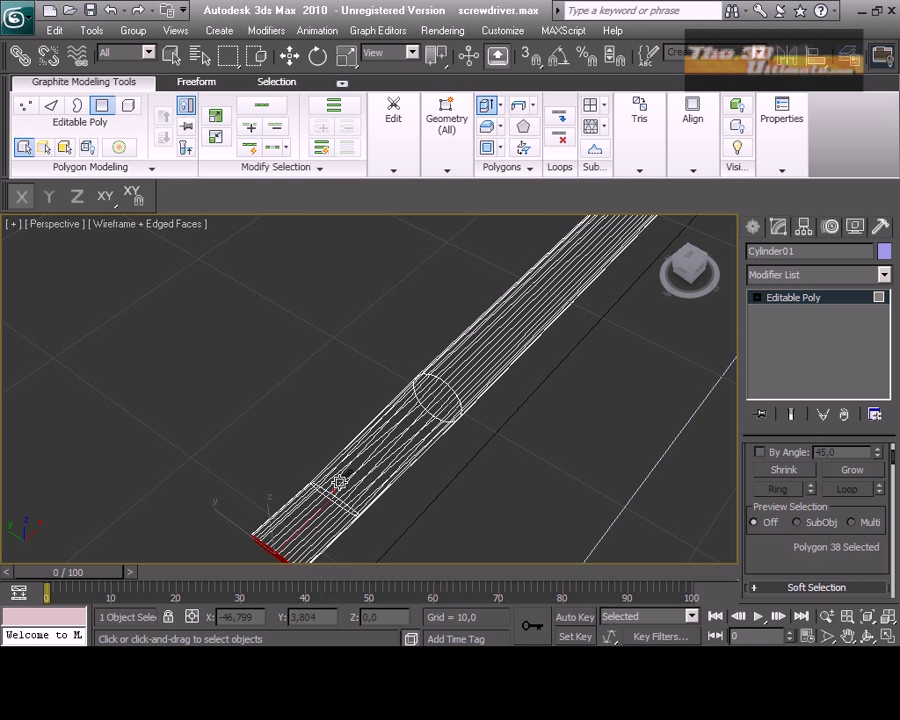
- Rotate the extruded end-cap polygon to tilt it
{"action": "middle_click_drag", "start_coordinate": [562, 477], "coordinate": [505, 429], "text": "alt"}
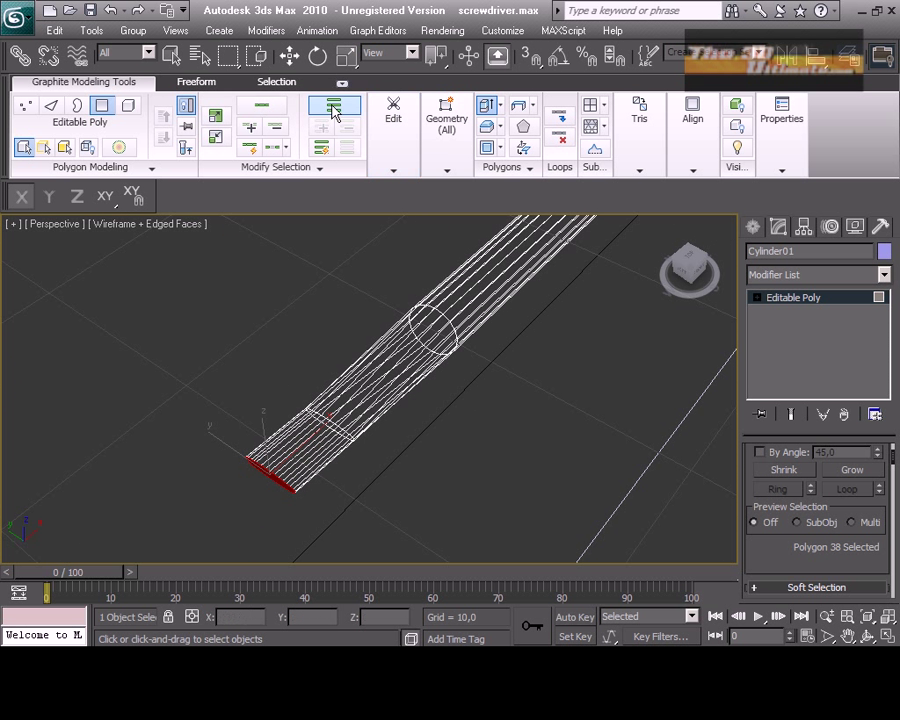
{"action": "key", "text": "e"}
{"action": "left_click_drag", "start_coordinate": [249, 459], "coordinate": [172, 503]}
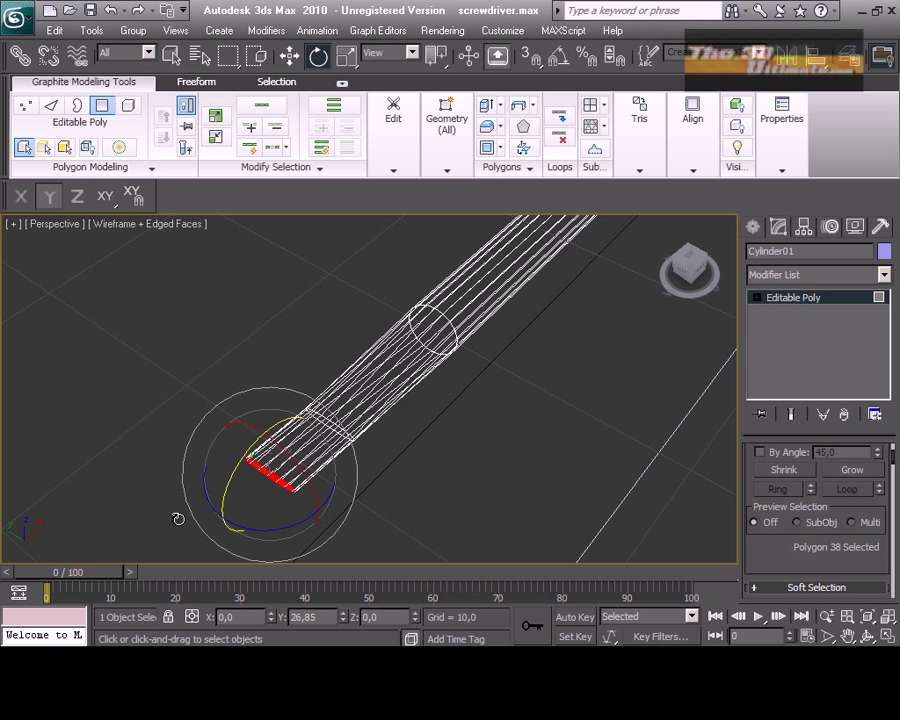
{"action": "mouse_move", "coordinate": [172, 503]}
{"action": "left_mouse_down"}
{"action": "mouse_move", "coordinate": [129, 528]}
{"action": "mouse_move", "coordinate": [292, 476]}
{"action": "left_mouse_up"}
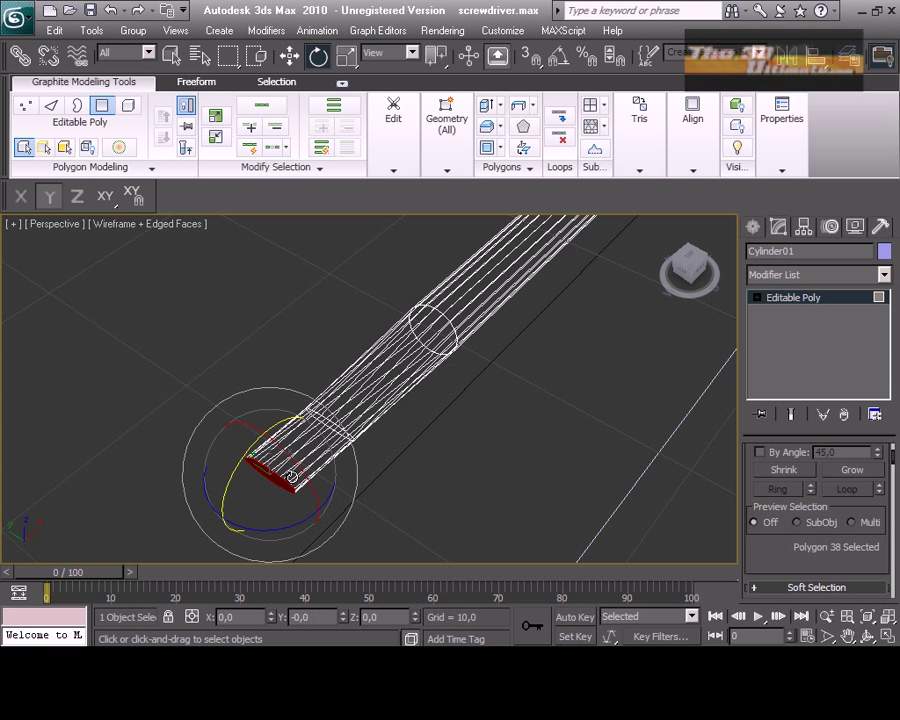
{"action": "left_click_drag", "start_coordinate": [225, 508], "coordinate": [302, 438]}
{"action": "left_click", "coordinate": [887, 636]}
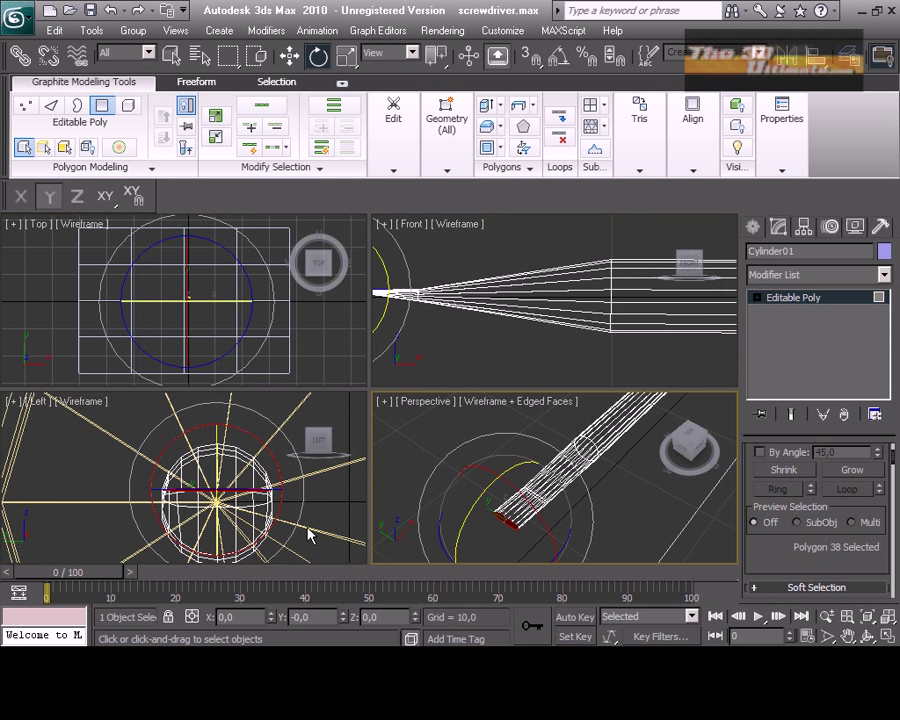
- Scale the tip vertices along Y to about 206% to flare the blade
{"action": "key", "text": "1"}
{"action": "left_click_drag", "start_coordinate": [557, 268], "coordinate": [572, 338]}
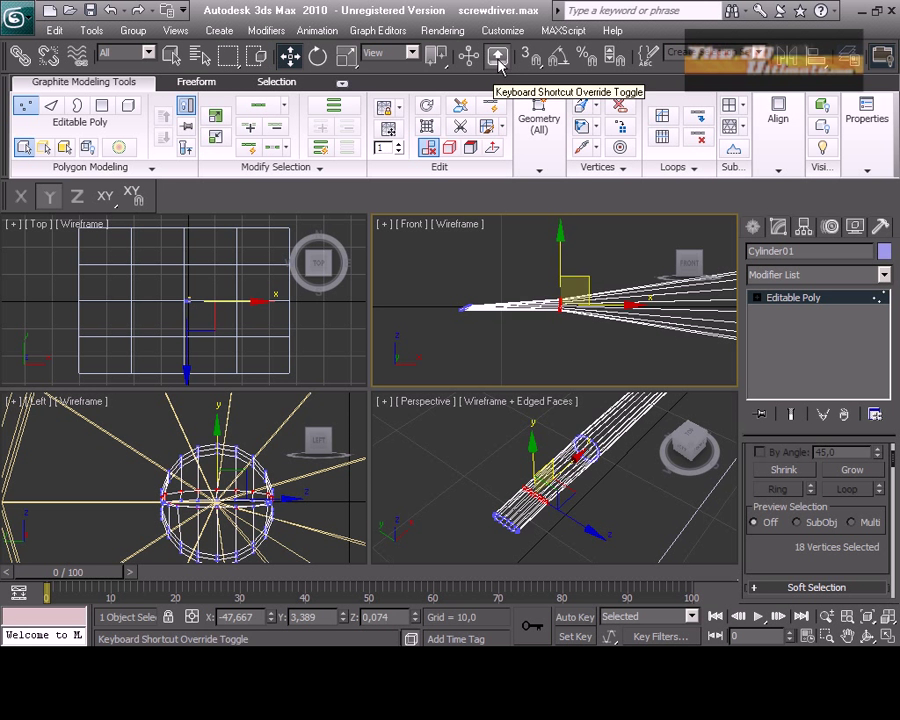
{"action": "left_click", "coordinate": [347, 56]}
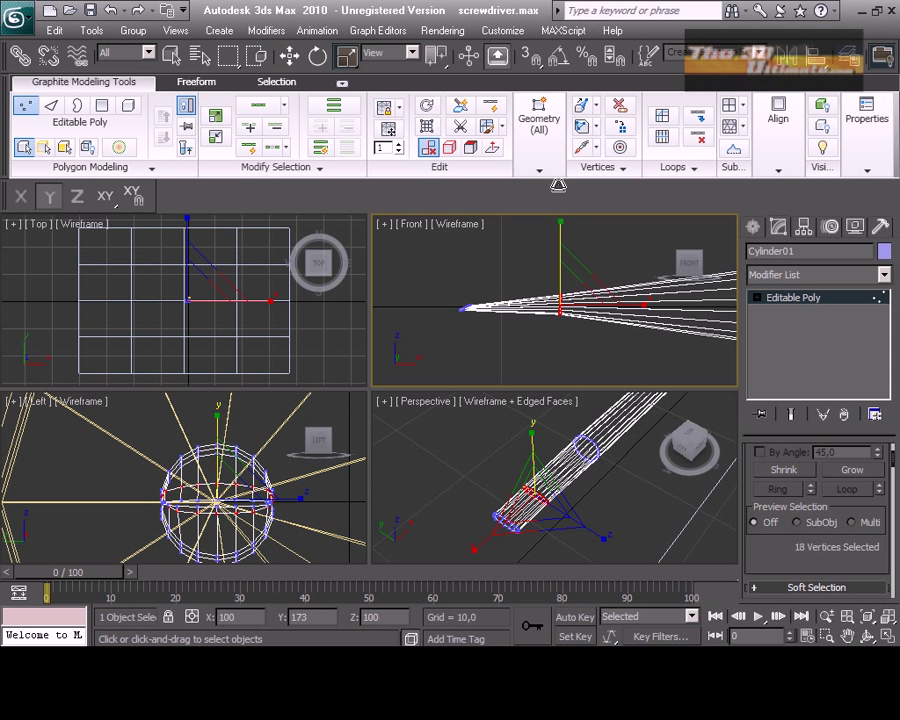
{"action": "left_click", "coordinate": [535, 320]}
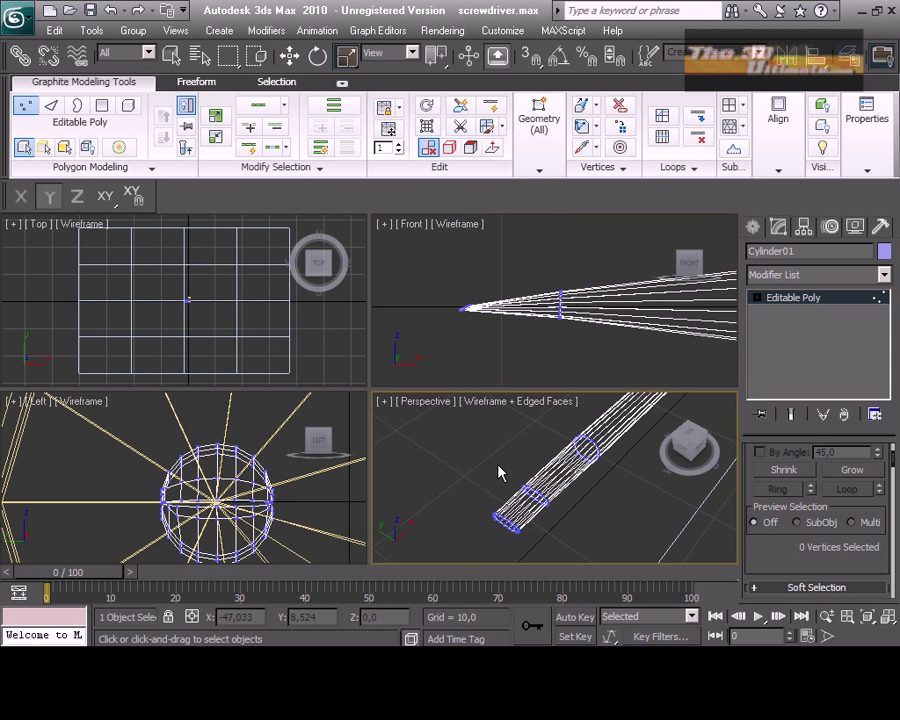
{"action": "left_click", "coordinate": [585, 490]}
{"action": "left_click_drag", "start_coordinate": [537, 252], "coordinate": [578, 342]}
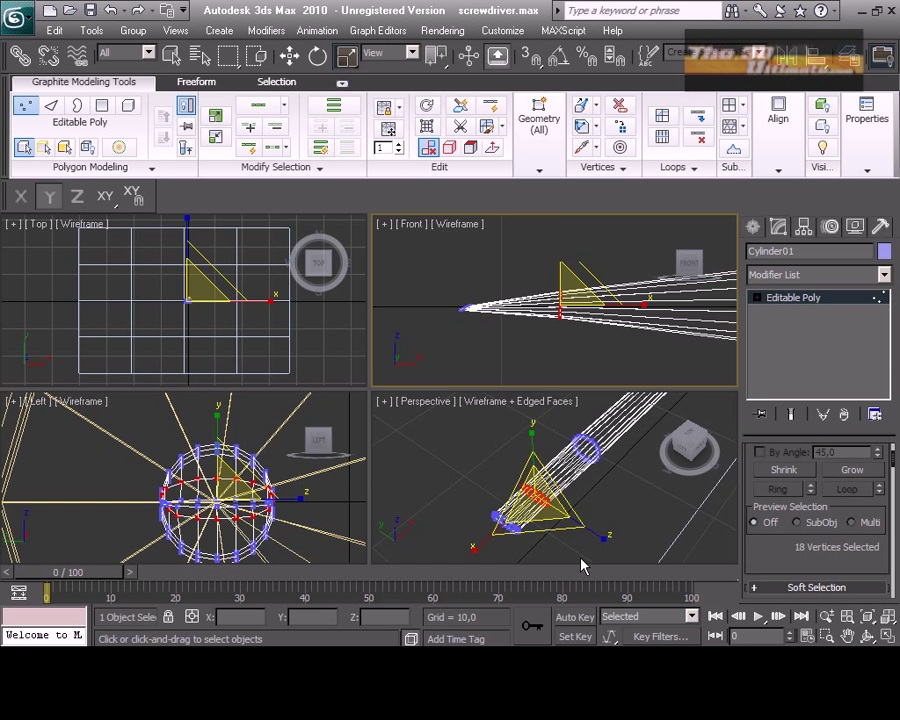
{"action": "left_click_drag", "start_coordinate": [595, 533], "coordinate": [647, 565]}
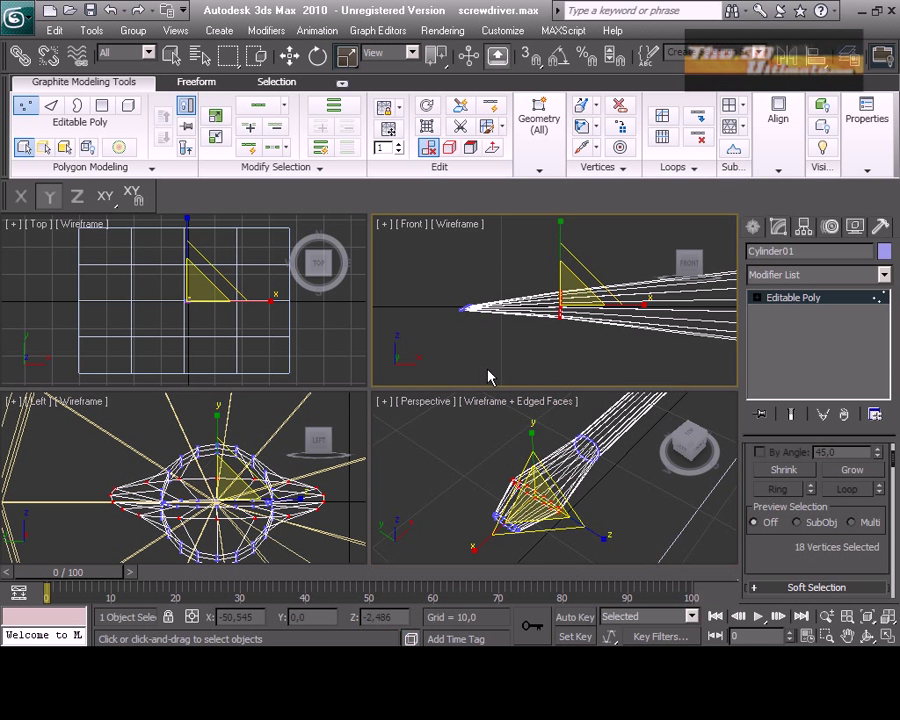
- Move the tip vertices left in the Front view to lengthen the blade
{"action": "left_click", "coordinate": [289, 56]}
{"action": "left_click", "coordinate": [507, 306]}
{"action": "left_click_drag", "start_coordinate": [507, 306], "coordinate": [390, 308]}
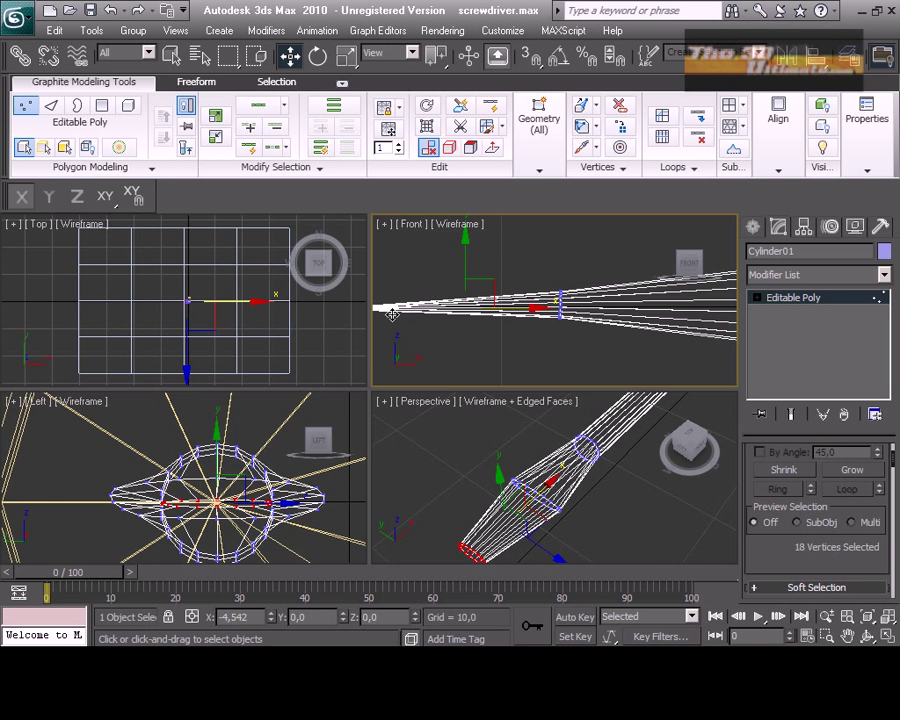
{"action": "left_click", "coordinate": [623, 487]}
{"action": "scroll", "coordinate": [623, 487], "scroll_direction": "down", "scroll_amount": 3}
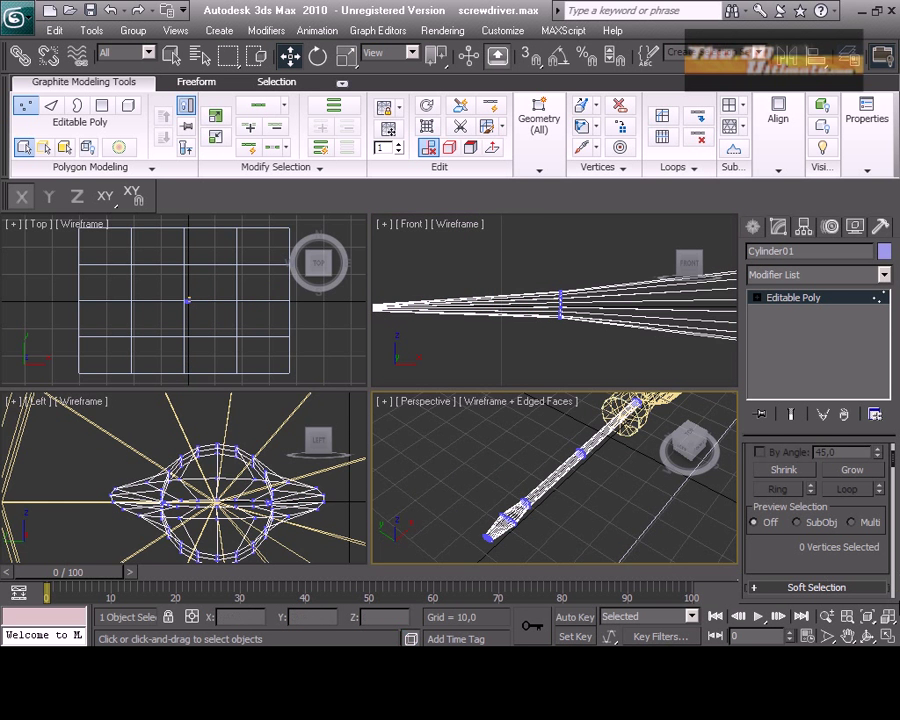
- Maximize Perspective, pan and orbit around the screwdriver, and turn on smooth shading
{"action": "left_click", "coordinate": [887, 636]}
{"action": "left_click", "coordinate": [847, 636]}
{"action": "left_click_drag", "start_coordinate": [478, 428], "coordinate": [438, 468]}
{"action": "scroll", "coordinate": [458, 386], "scroll_direction": "down", "scroll_amount": 3}
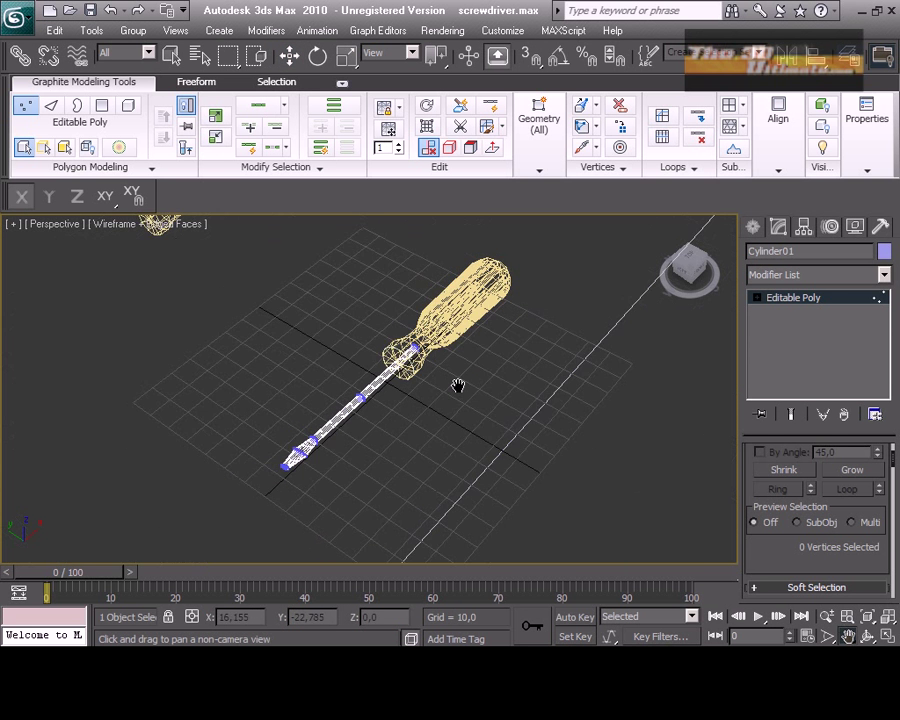
{"action": "scroll", "coordinate": [458, 386], "scroll_direction": "up", "scroll_amount": 2}
{"action": "left_click", "coordinate": [867, 636]}
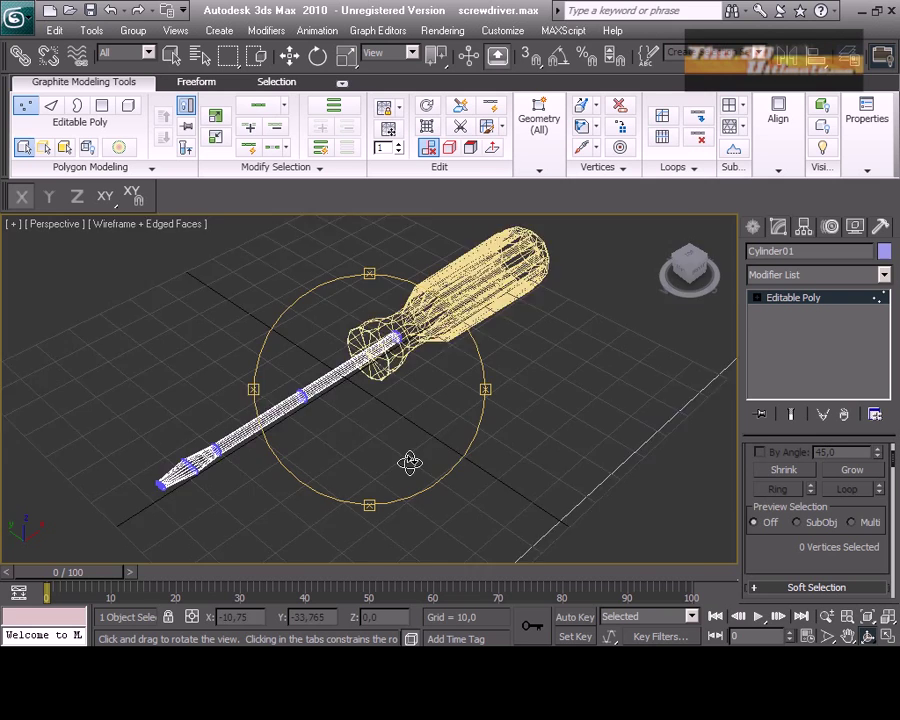
{"action": "mouse_move", "coordinate": [412, 462]}
{"action": "left_mouse_down"}
{"action": "mouse_move", "coordinate": [410, 444]}
{"action": "mouse_move", "coordinate": [432, 447]}
{"action": "mouse_move", "coordinate": [434, 432]}
{"action": "left_mouse_up"}
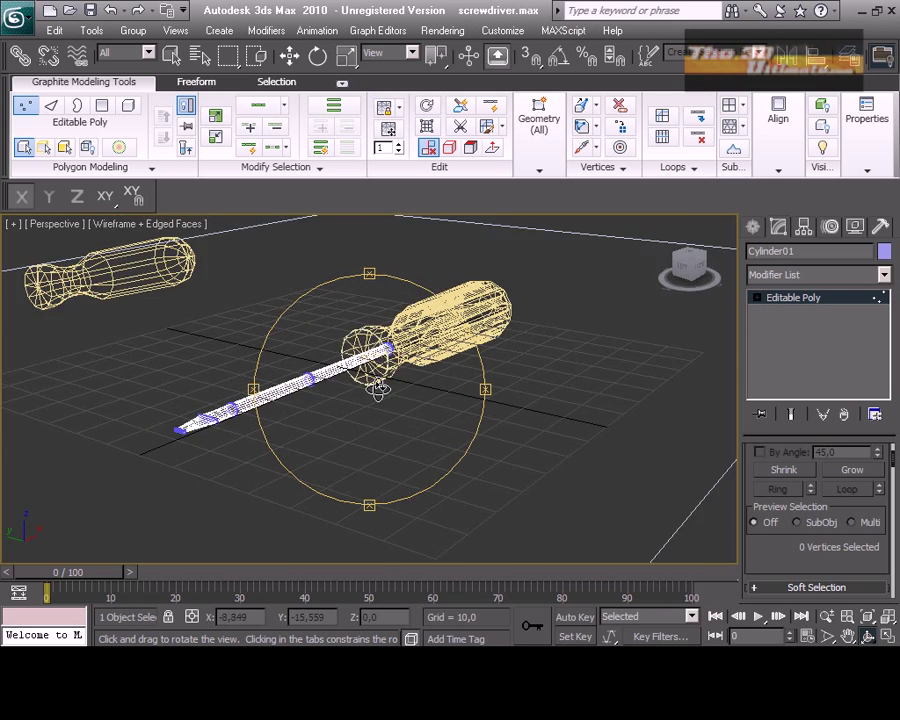
{"action": "key", "text": "F3"}
{"action": "scroll", "coordinate": [372, 415], "scroll_direction": "up", "scroll_amount": 3}
{"action": "mouse_move", "coordinate": [370, 416]}
{"action": "left_mouse_down"}
{"action": "mouse_move", "coordinate": [313, 422]}
{"action": "mouse_move", "coordinate": [404, 424]}
{"action": "mouse_move", "coordinate": [332, 428]}
{"action": "left_mouse_up"}
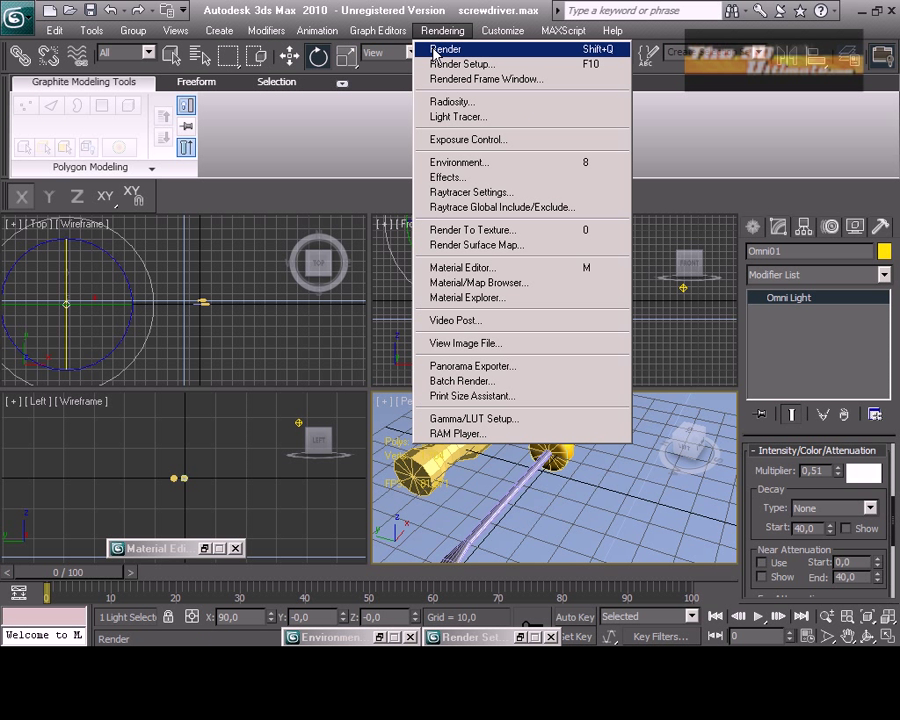
- Render the Perspective view of the golden screwdriver
{"action": "left_click", "coordinate": [435, 50]}
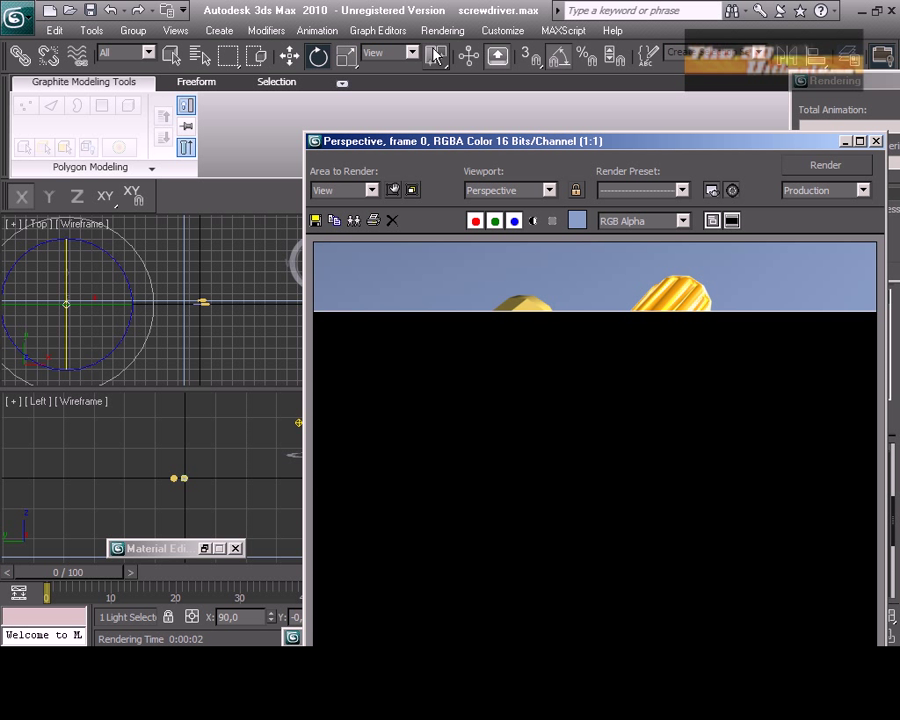